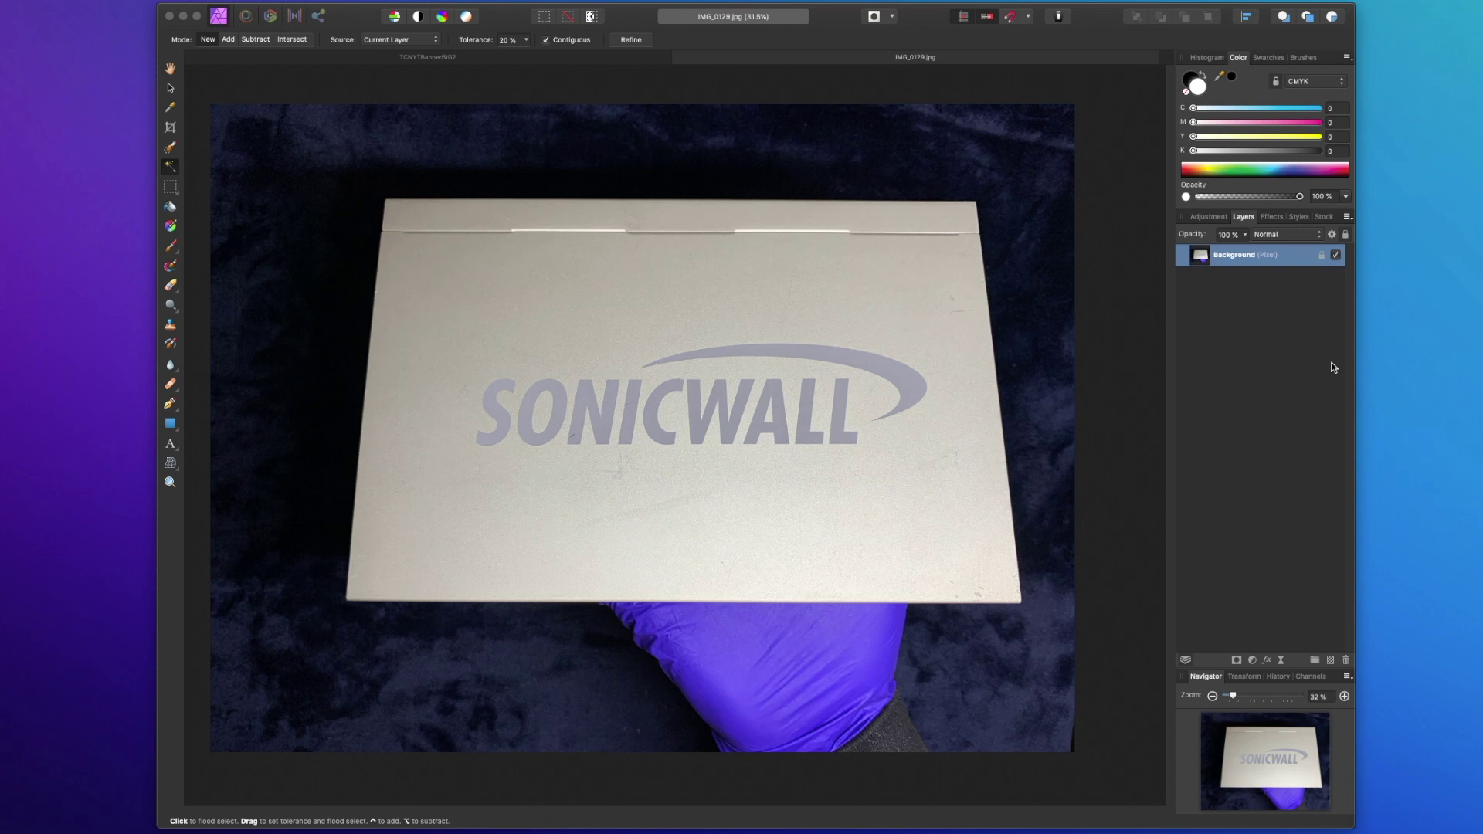
Rasterize the Background layer from its Layers panel context menu
{"action": "left_click", "coordinate": [1334, 368]}
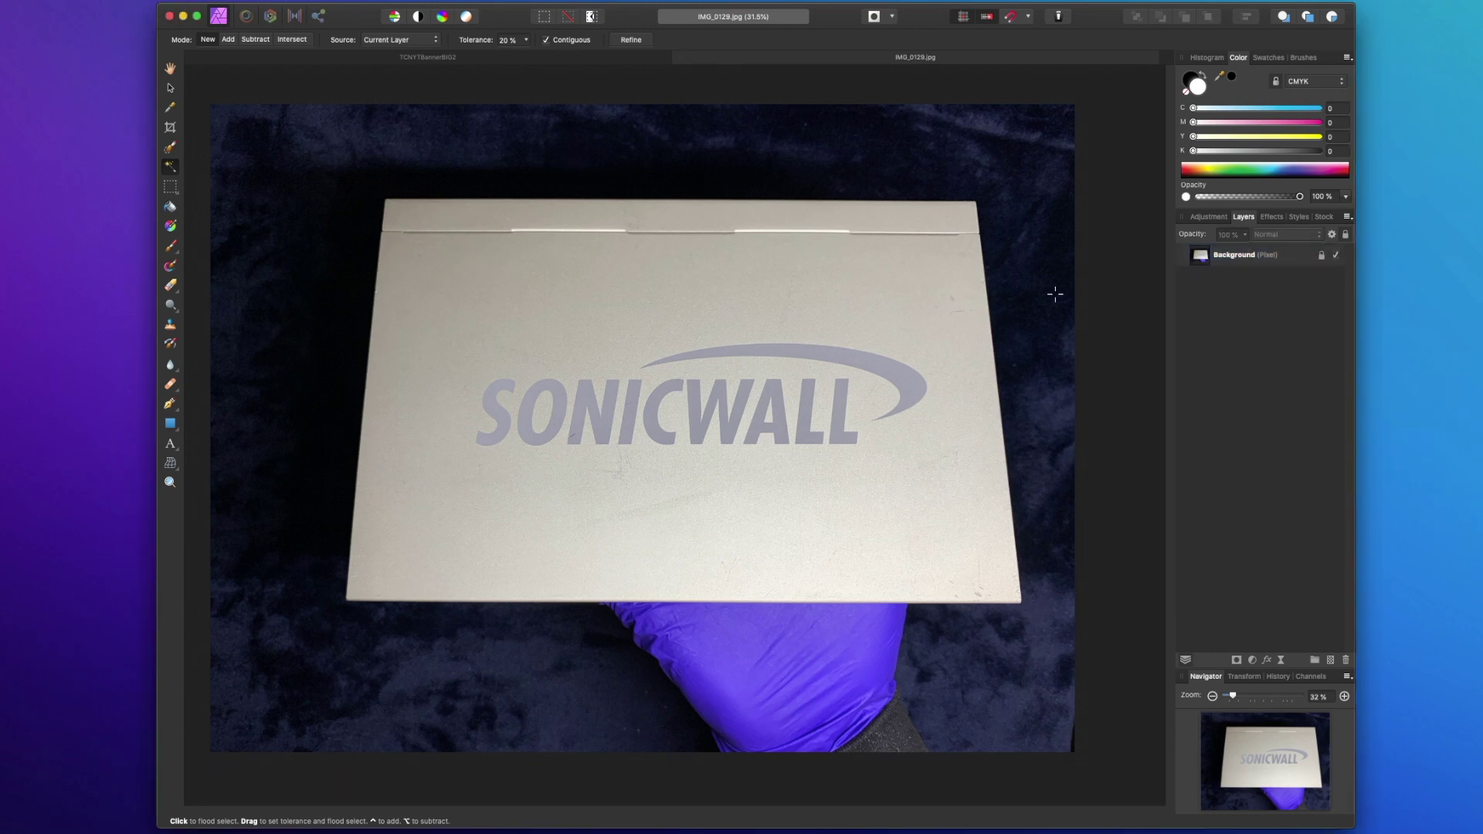
{"action": "right_click", "coordinate": [1236, 258]}
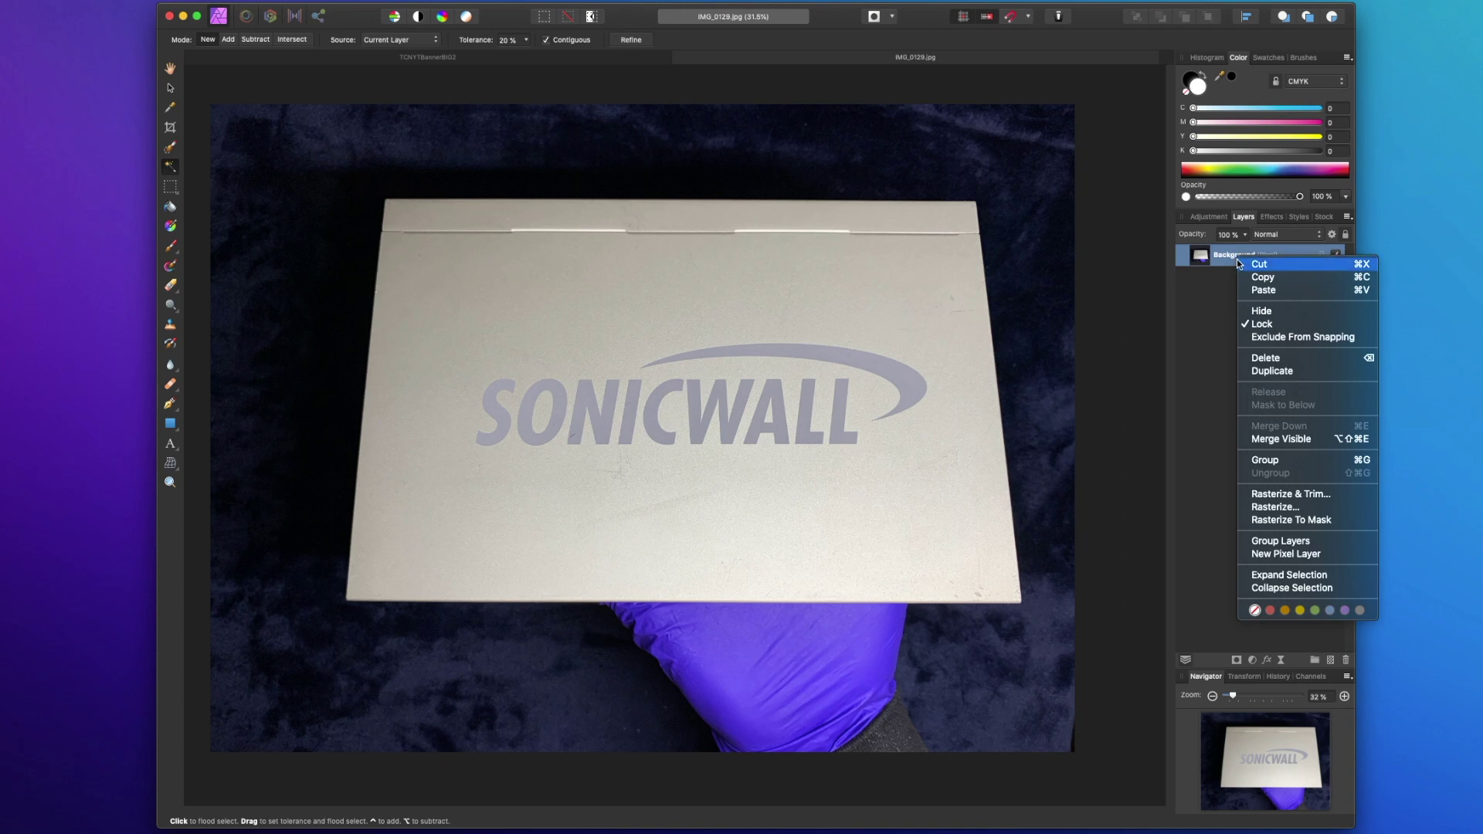
{"action": "left_click", "coordinate": [1294, 508]}
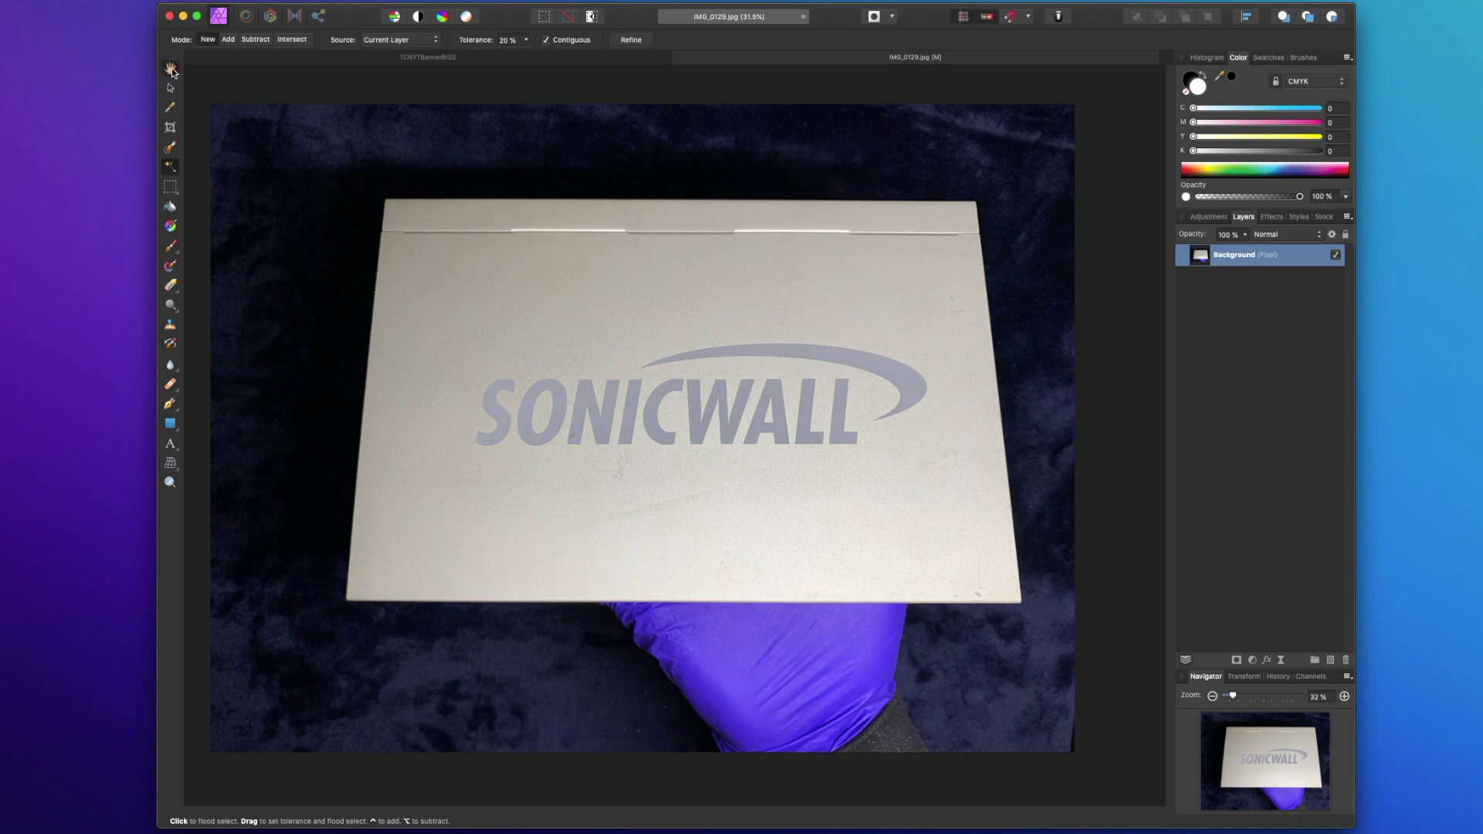
Pan the view and resize the photo layer from its corner with the Move tool
{"action": "left_click", "coordinate": [171, 71]}
{"action": "left_click_drag", "start_coordinate": [406, 302], "coordinate": [609, 474]}
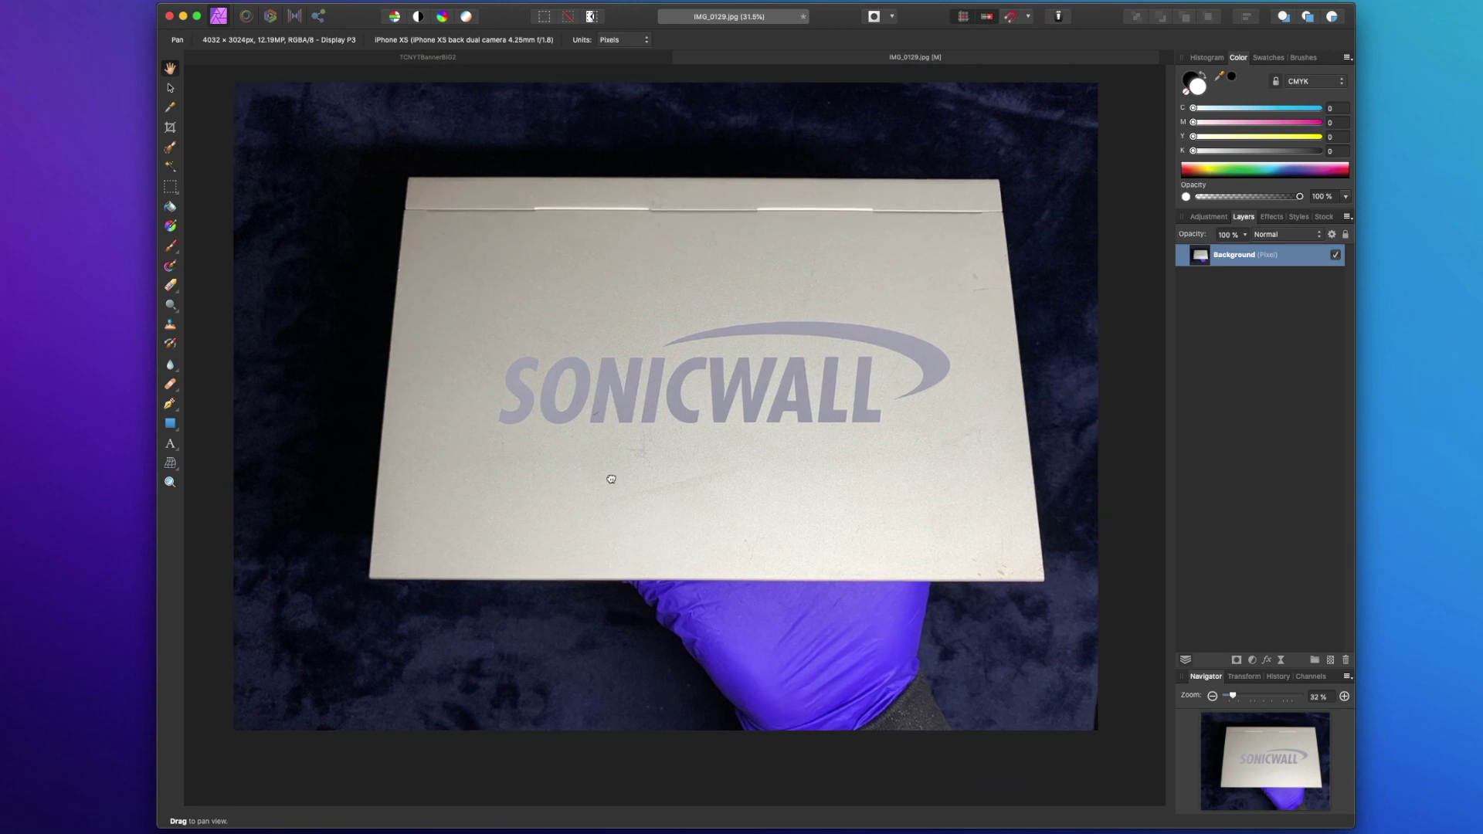
{"action": "left_click", "coordinate": [171, 87]}
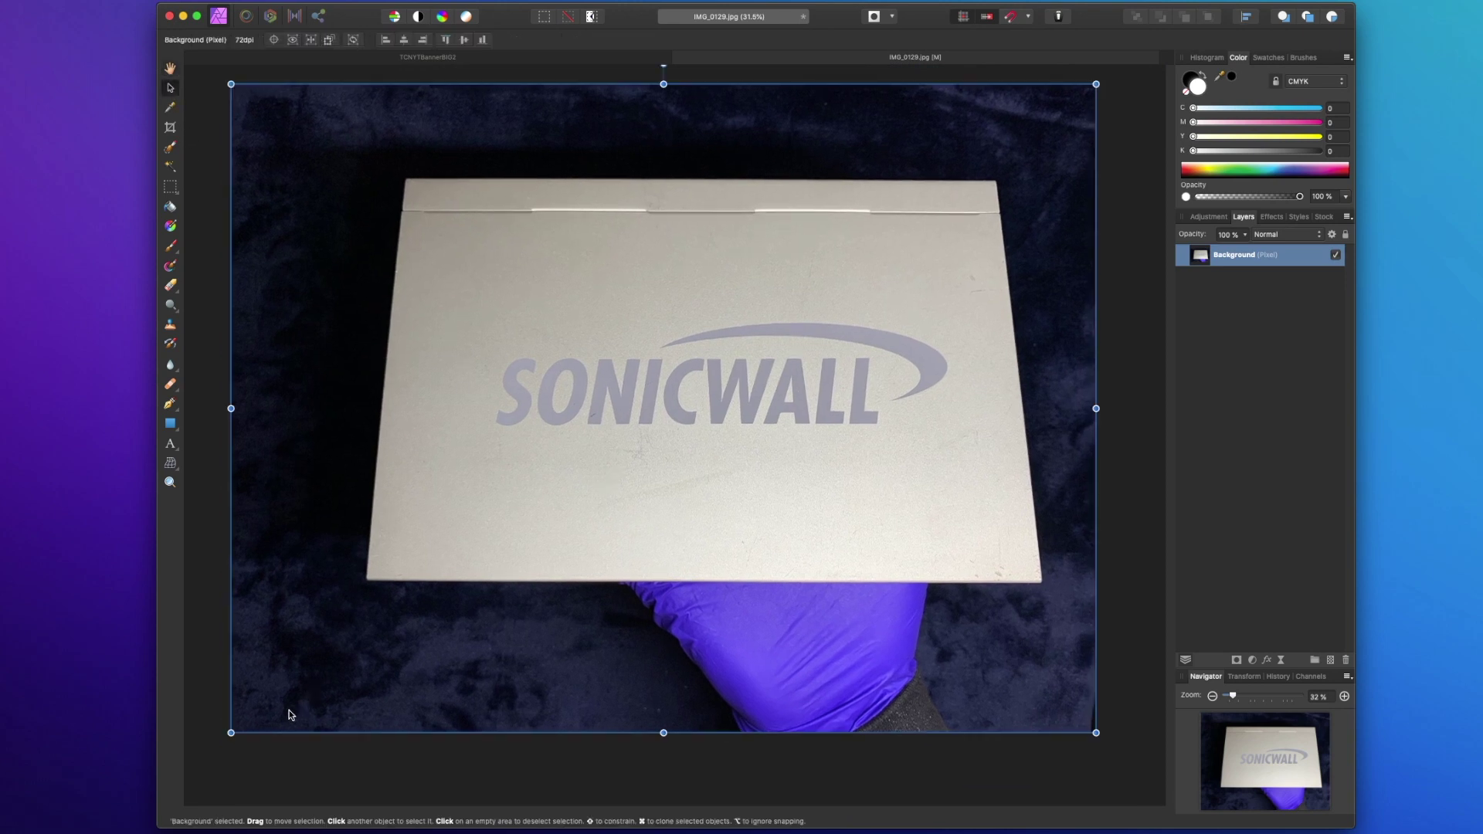
{"action": "left_click_drag", "start_coordinate": [231, 732], "coordinate": [283, 693]}
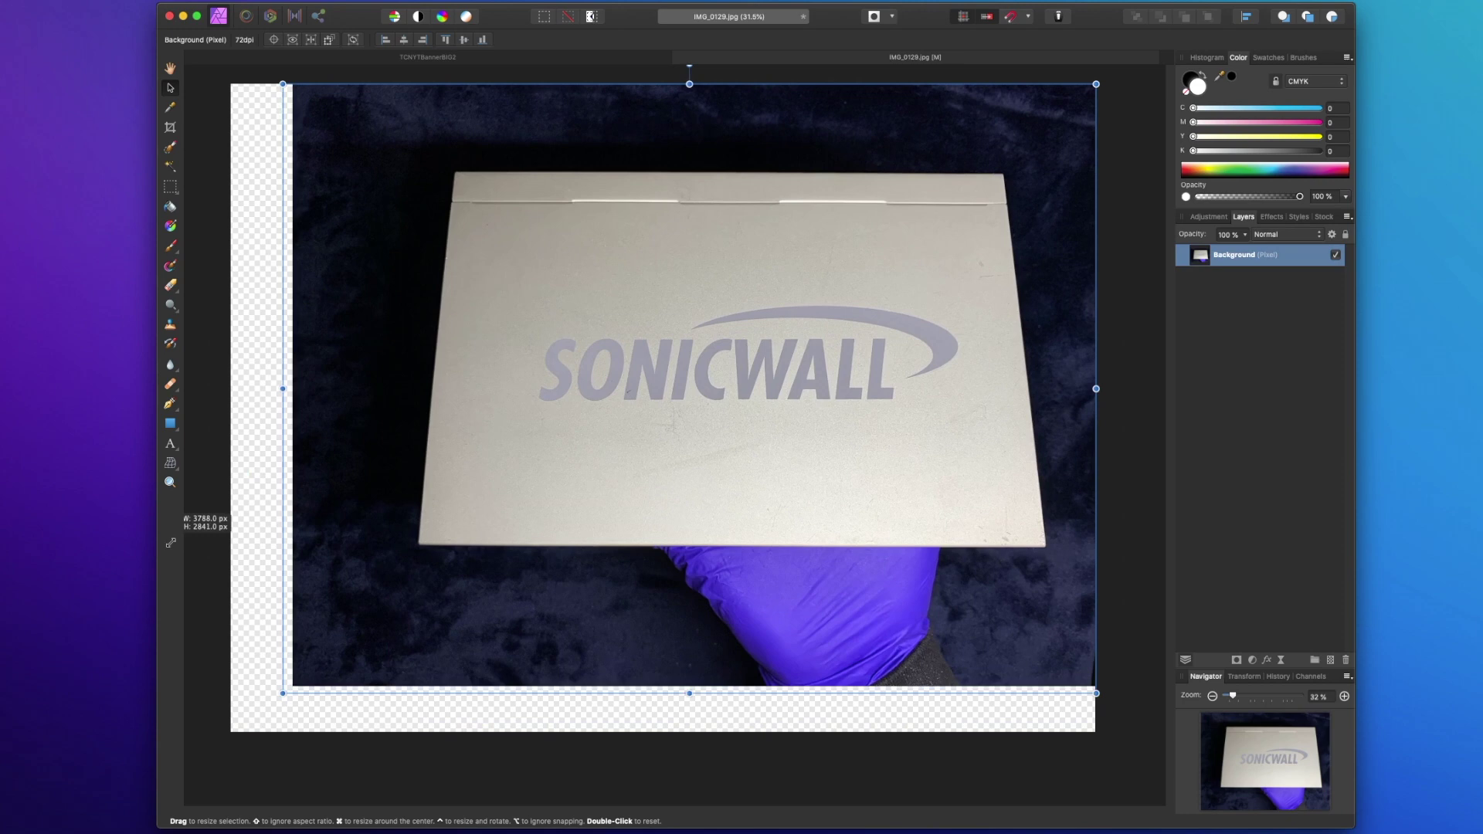
{"action": "left_click_drag", "start_coordinate": [170, 543], "coordinate": [332, 762]}
{"action": "scroll", "coordinate": [331, 762], "scroll_direction": "down", "scroll_amount": 5}
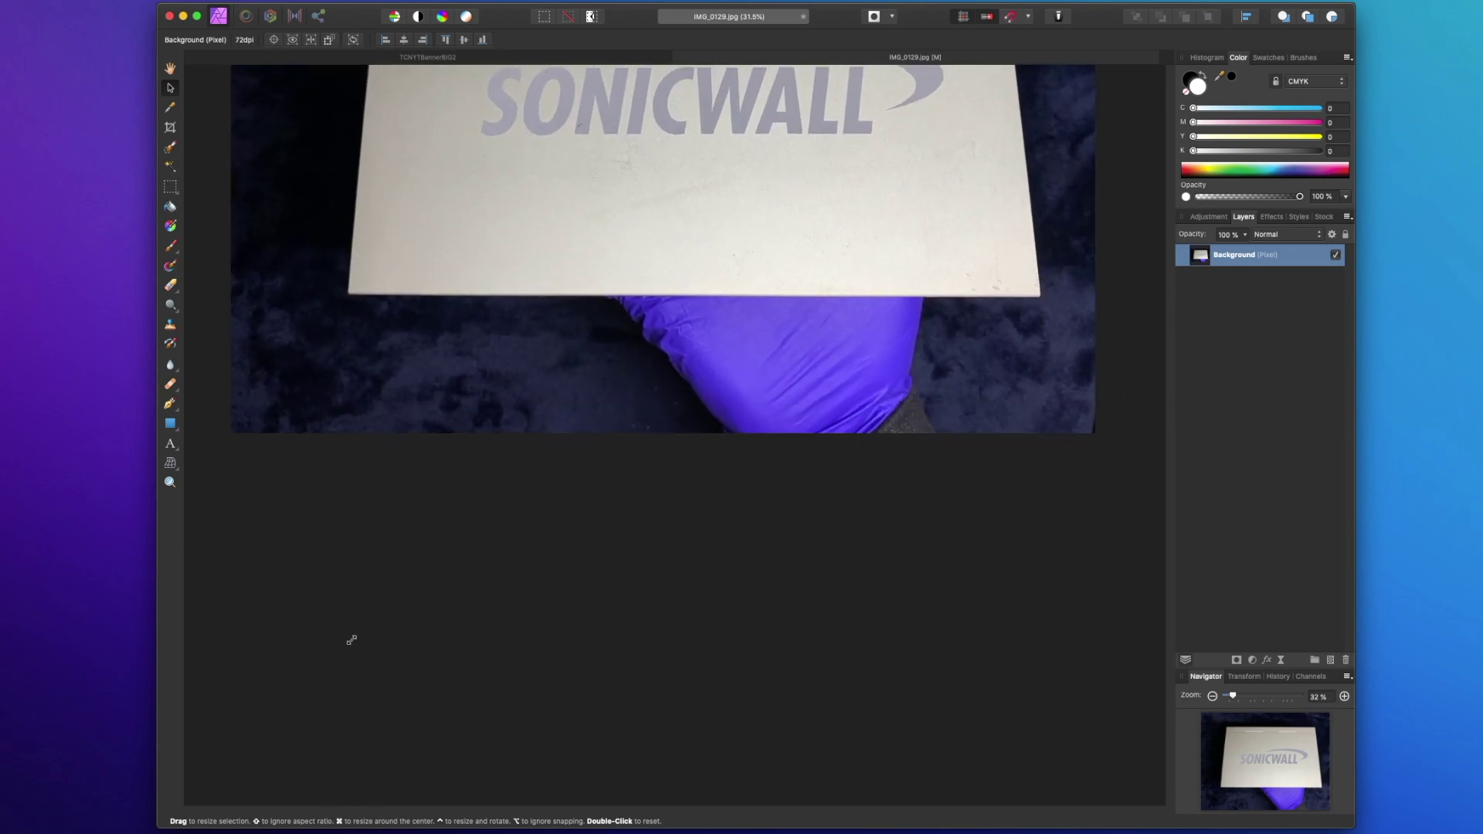
{"action": "scroll", "coordinate": [354, 638], "scroll_direction": "up", "scroll_amount": 6}
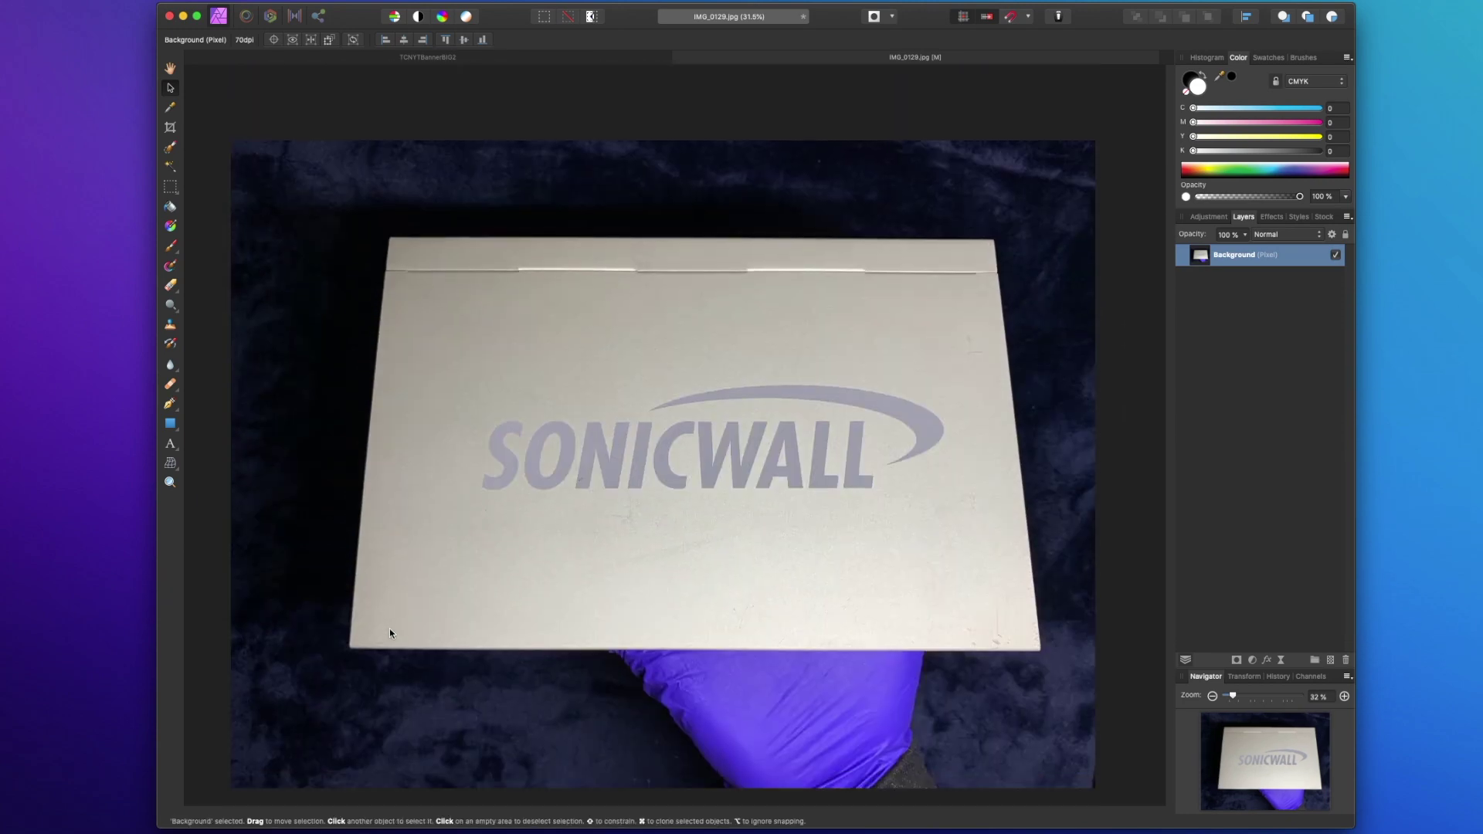
Sample the plate's grey-beige (C38 M36 Y43 K2), then start and cancel a crop
{"action": "left_click", "coordinate": [171, 107]}
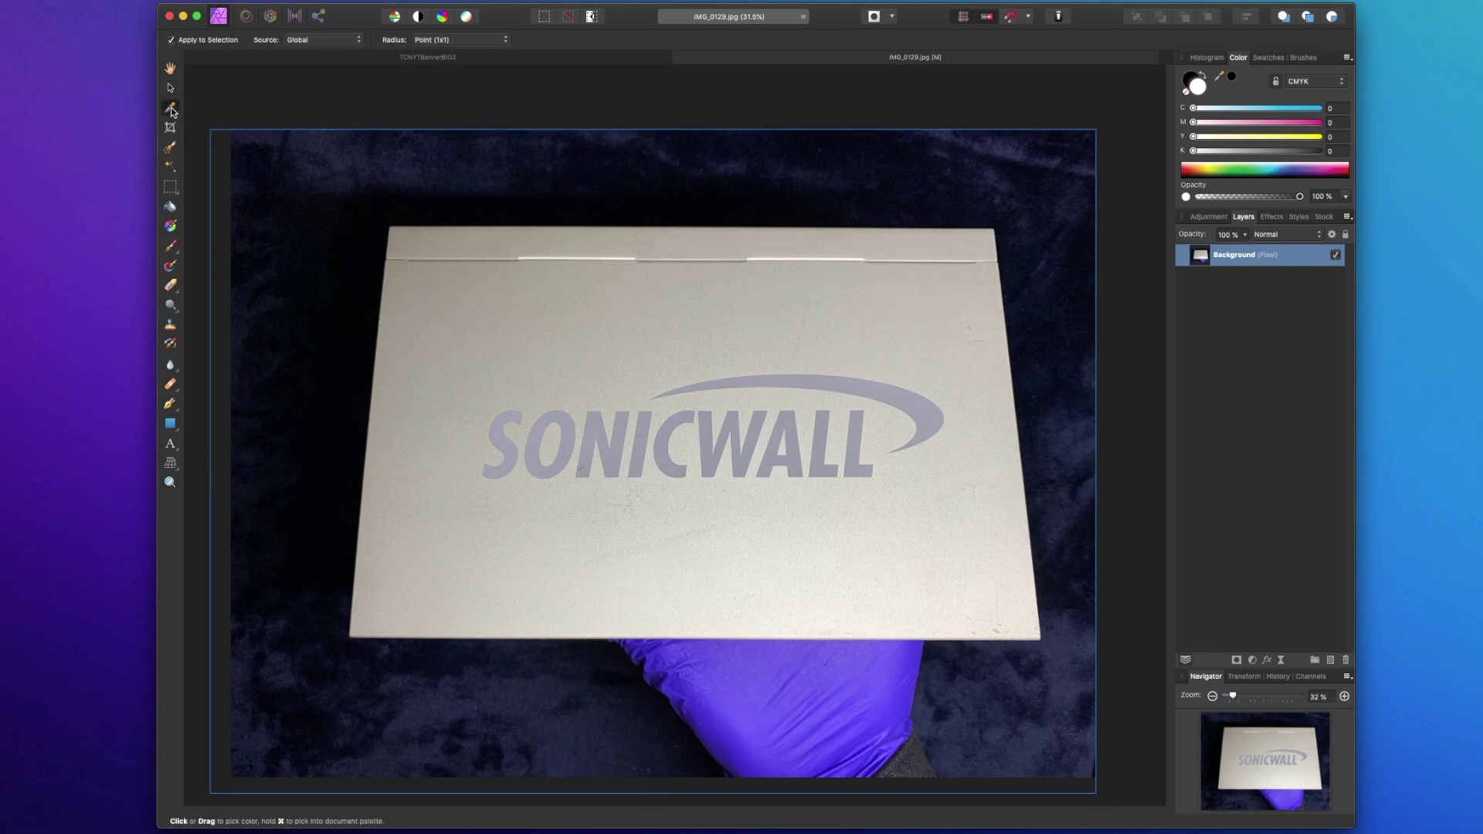
{"action": "left_click", "coordinate": [469, 252]}
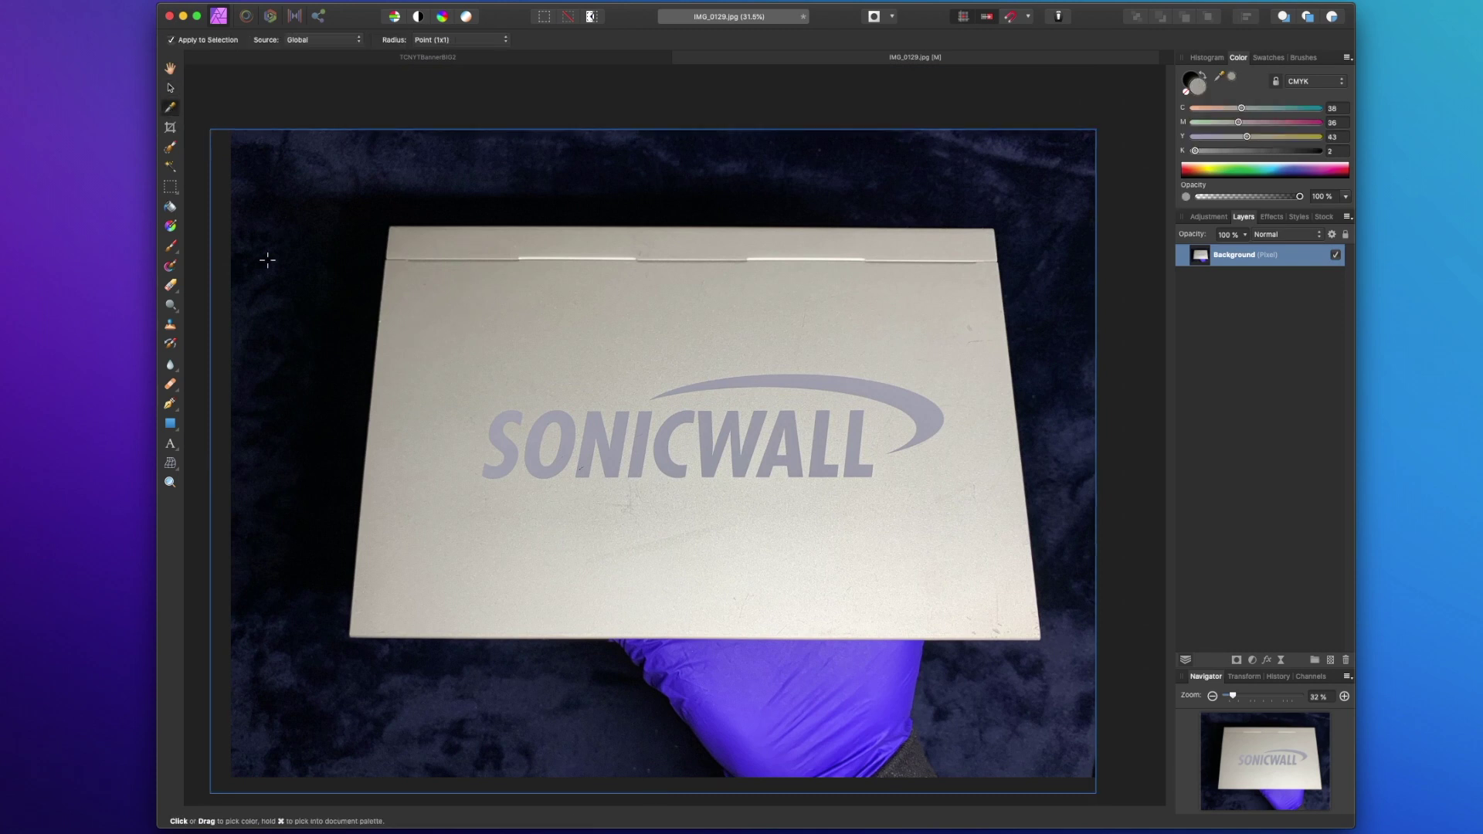
{"action": "left_click", "coordinate": [170, 128]}
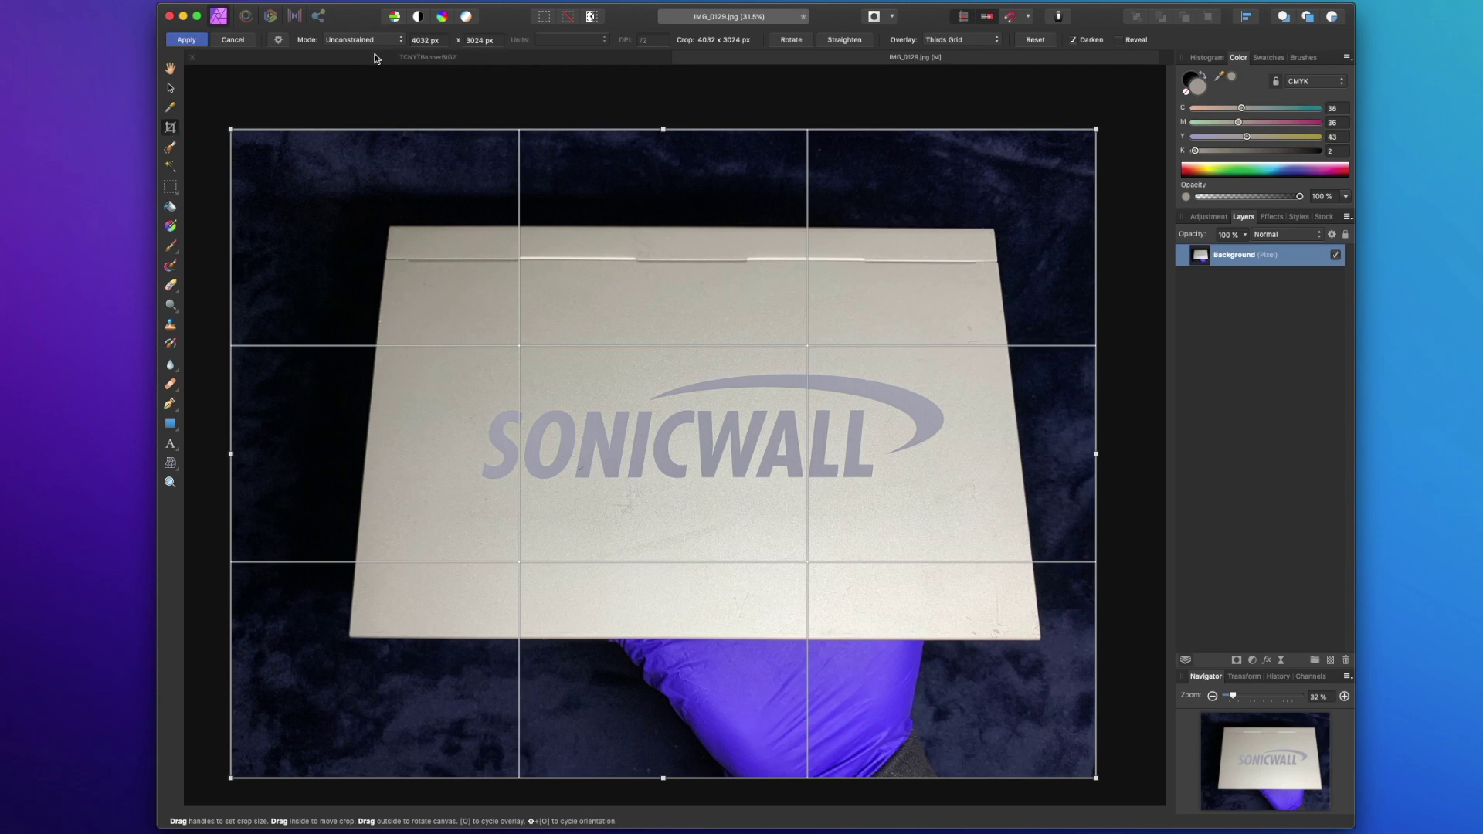
{"action": "left_click", "coordinate": [233, 44]}
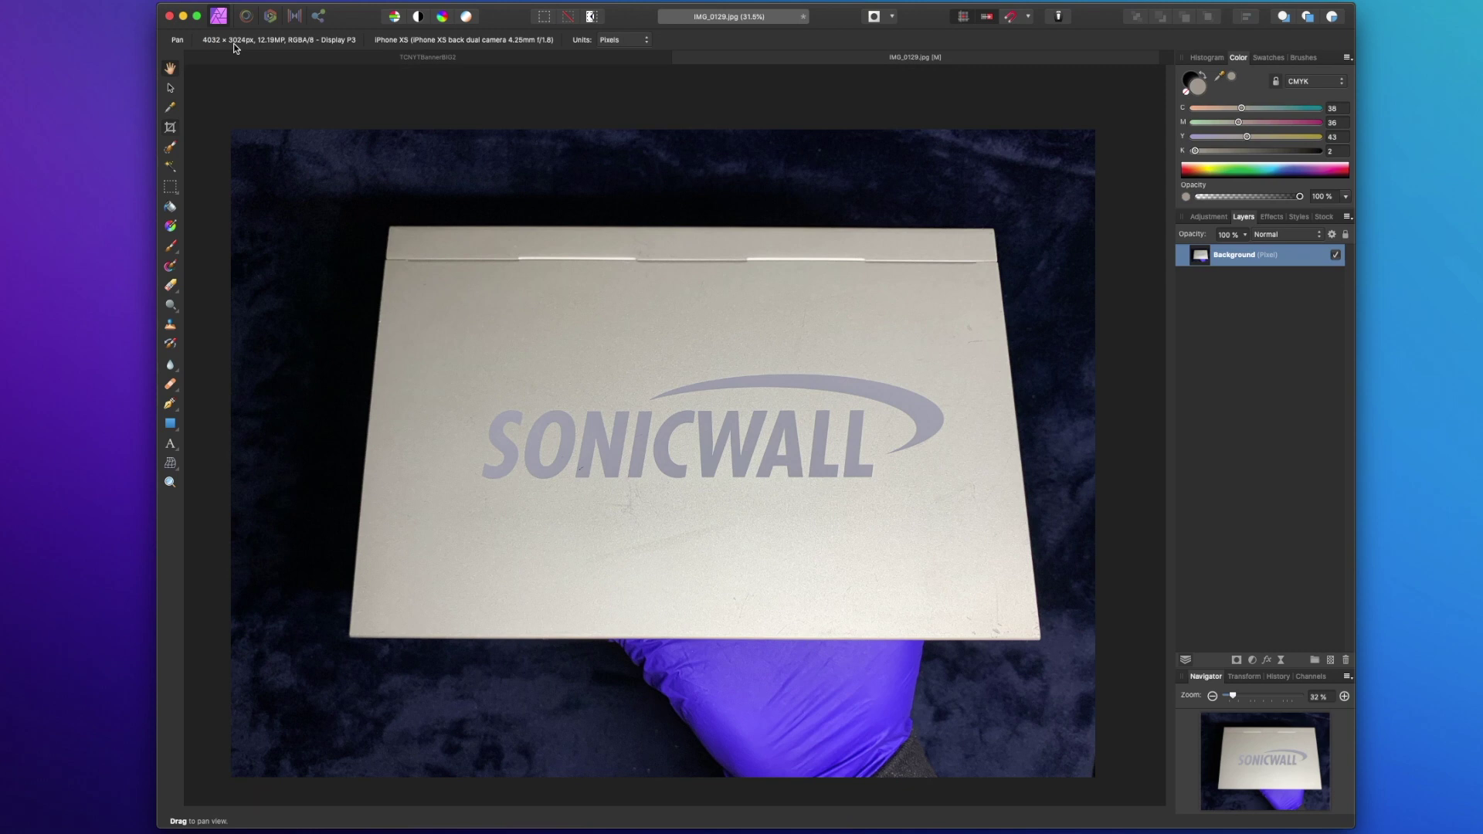
Test Selection Brush and Flood Select on the plate, setting Flood Select tolerance to 5%
{"action": "left_click", "coordinate": [171, 150]}
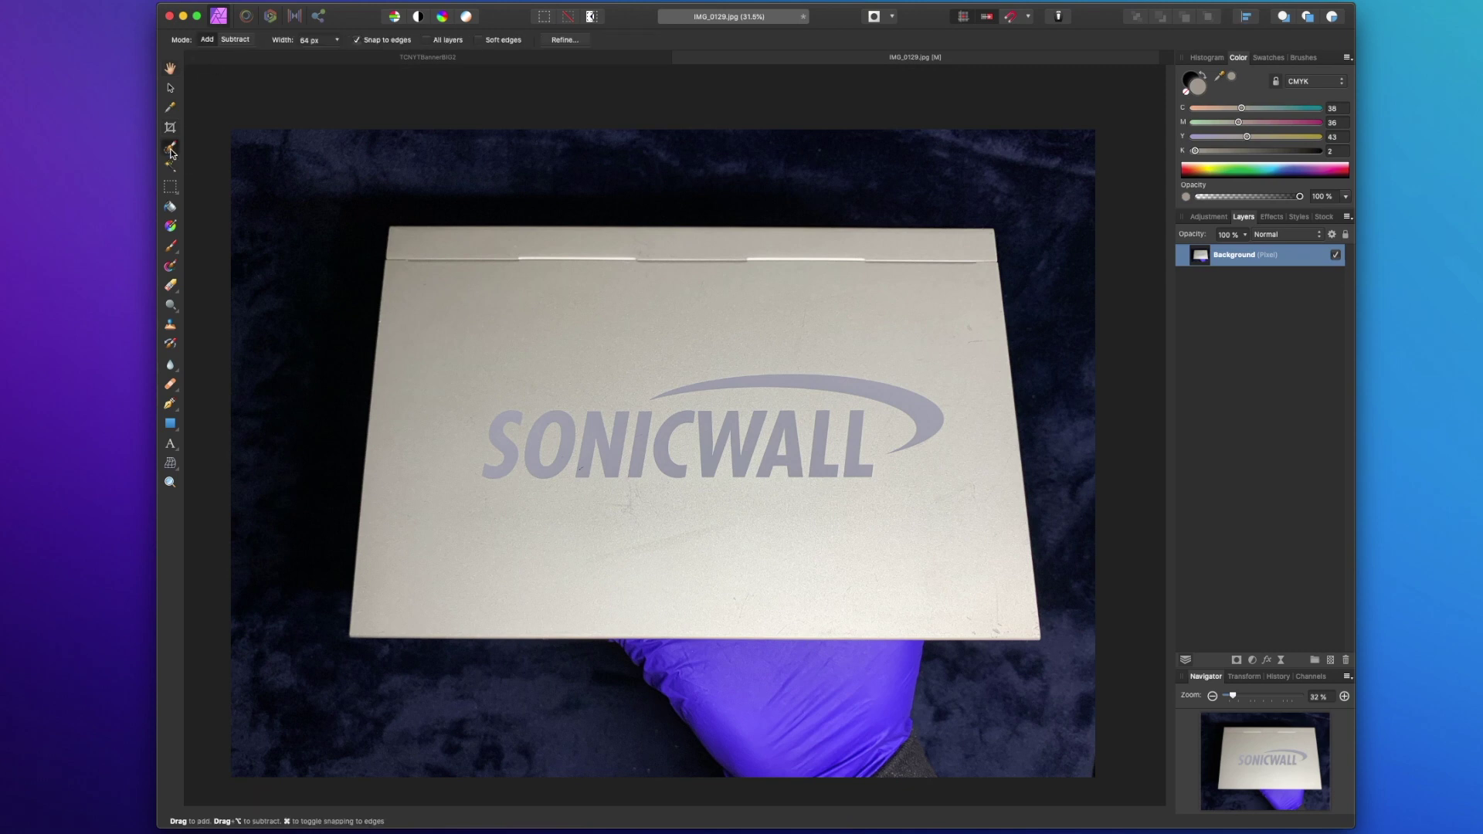
{"action": "mouse_move", "coordinate": [522, 291]}
{"action": "left_mouse_down"}
{"action": "mouse_move", "coordinate": [486, 309]}
{"action": "mouse_move", "coordinate": [541, 386]}
{"action": "left_mouse_up"}
{"action": "key", "text": "super+d"}
{"action": "left_click", "coordinate": [170, 167]}
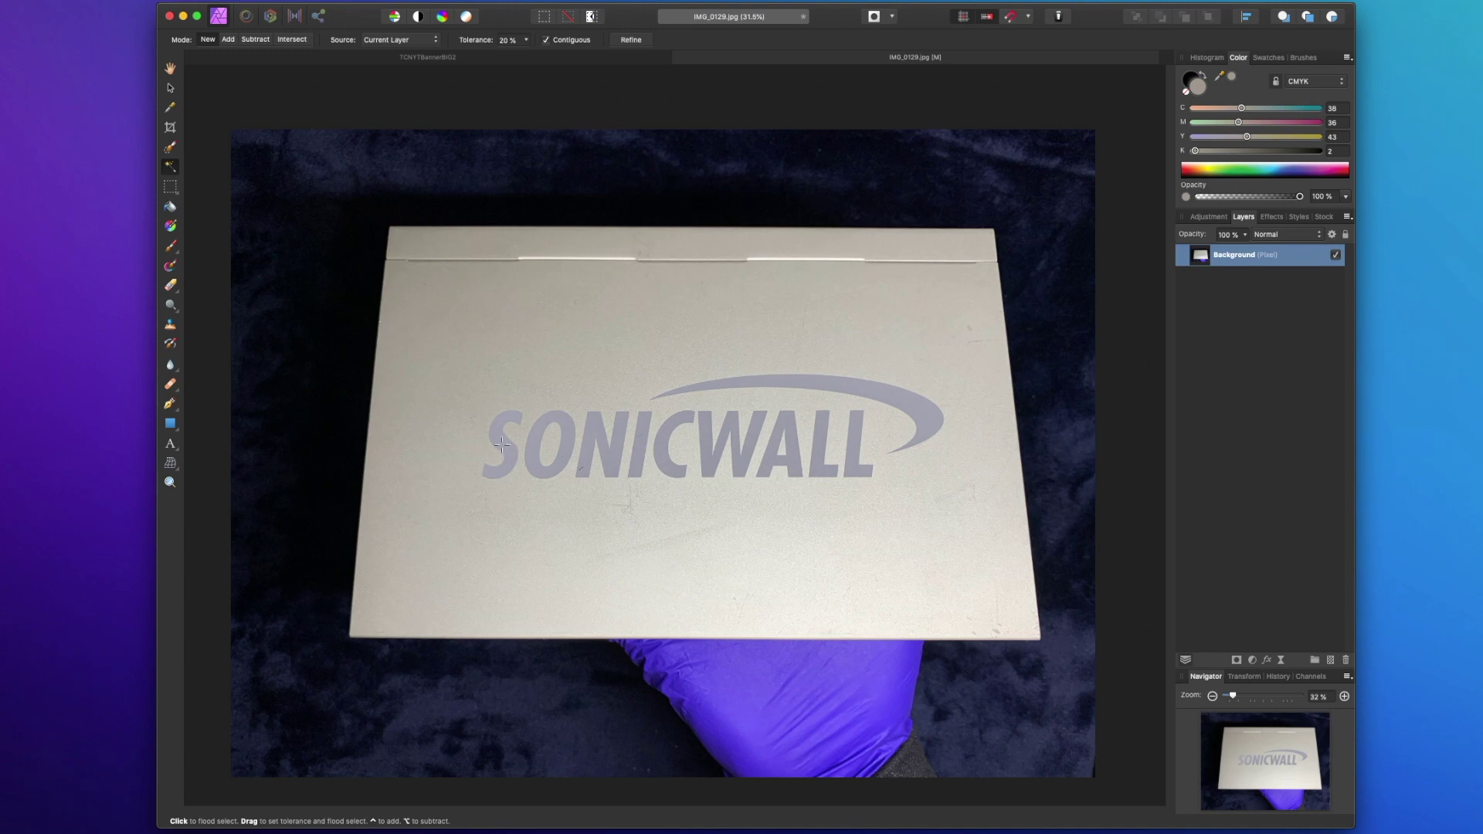
{"action": "left_click", "coordinate": [507, 409]}
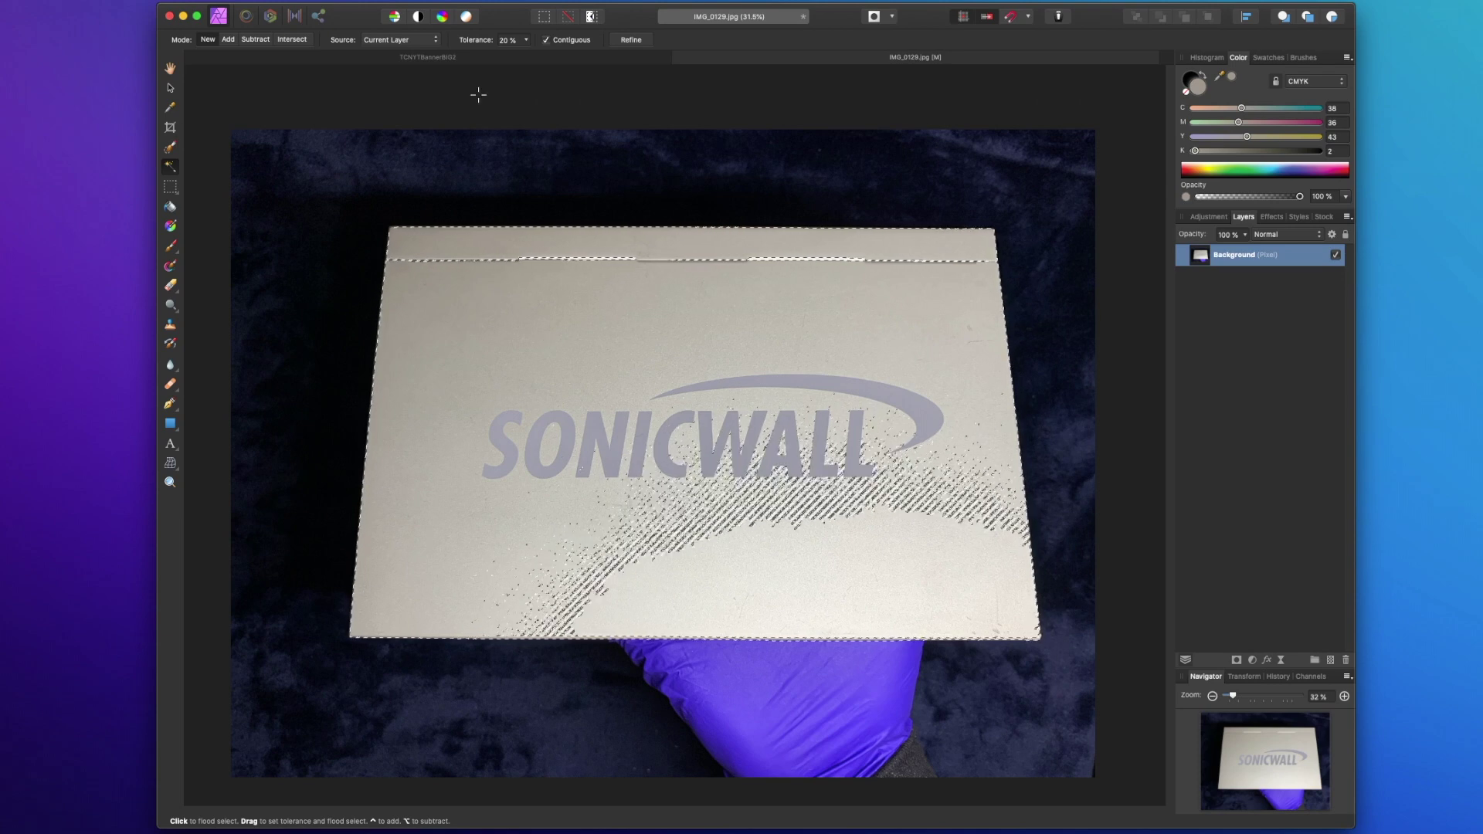
{"action": "left_click", "coordinate": [505, 40]}
{"action": "type", "text": "5"}
{"action": "key", "text": "Return"}
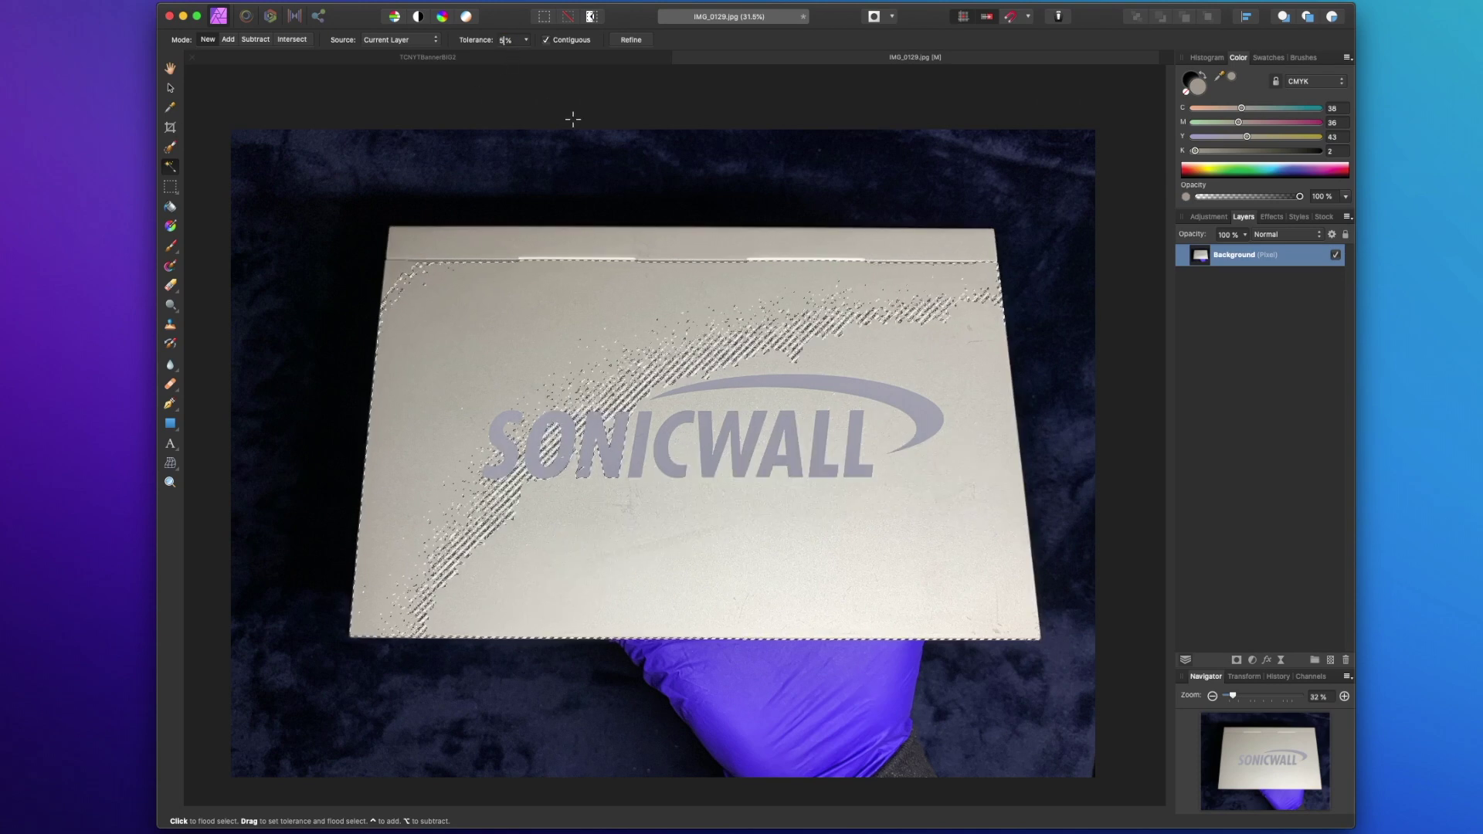
{"action": "key", "text": "super+d"}
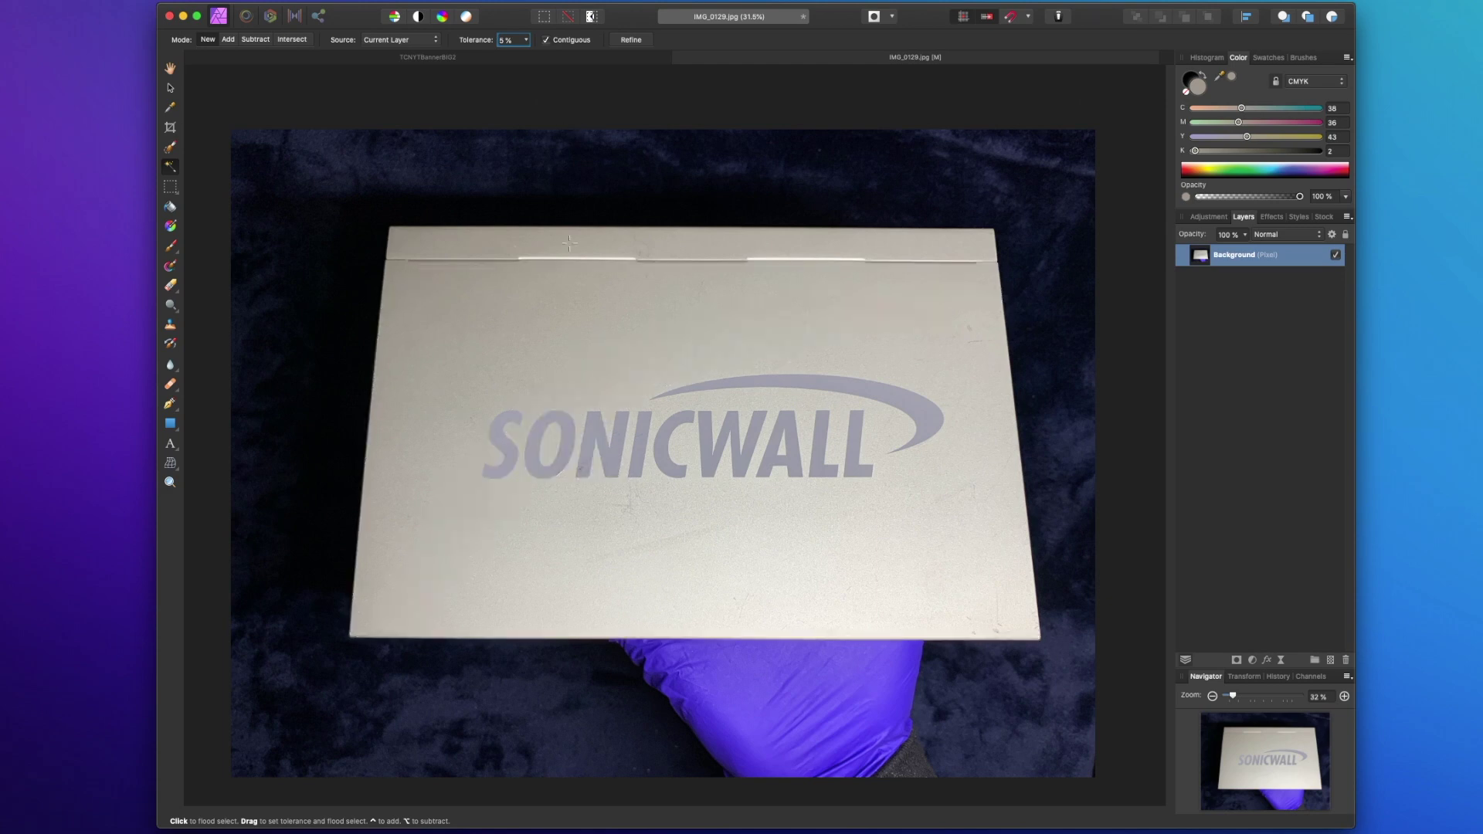
Flood-select the S, then add W, A, both L's and the swoosh in Add mode
{"action": "left_click", "coordinate": [509, 452]}
{"action": "left_click", "coordinate": [229, 40]}
{"action": "left_click", "coordinate": [731, 445]}
{"action": "left_click", "coordinate": [780, 459]}
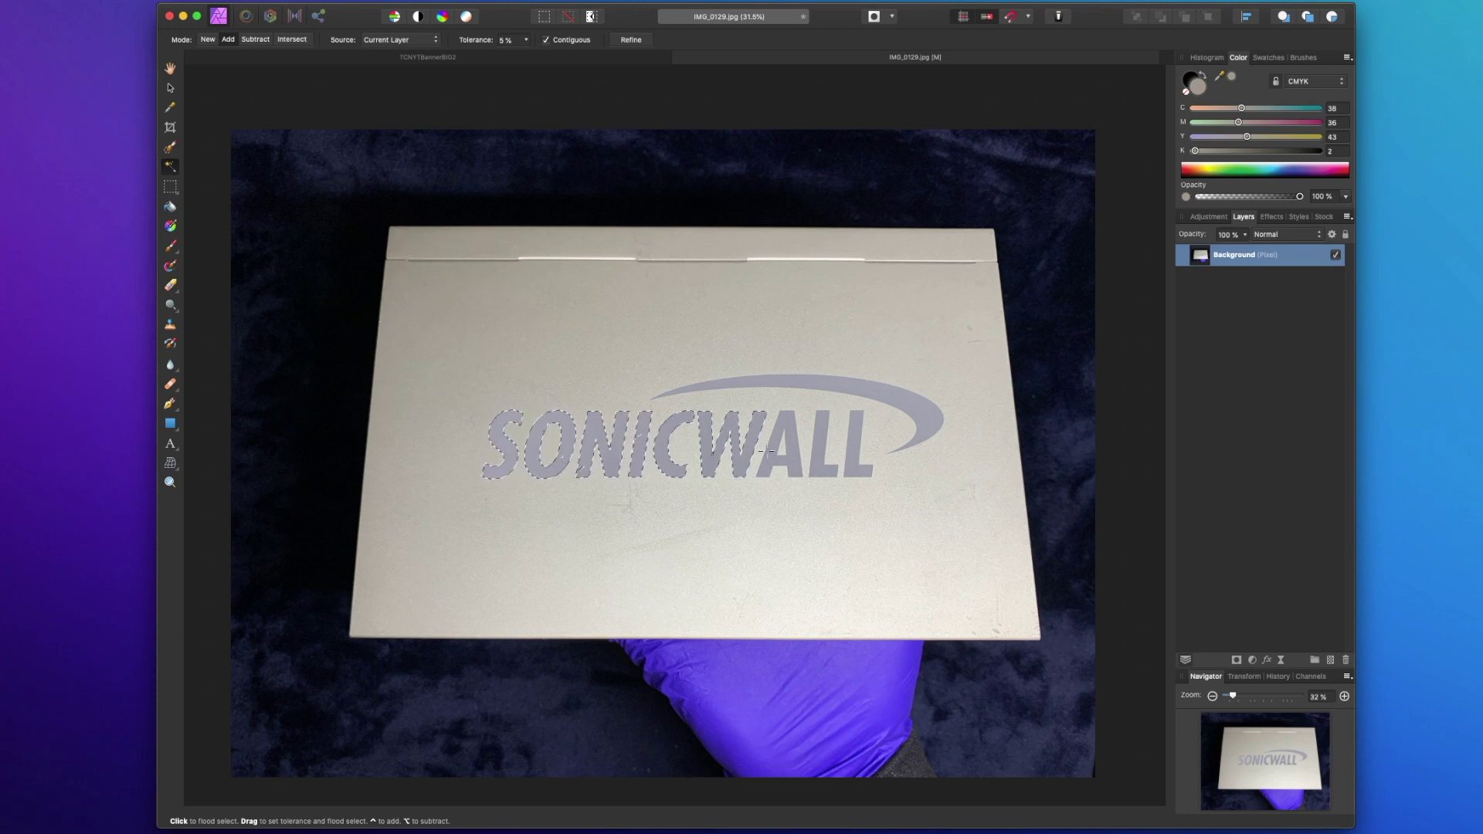
{"action": "left_click", "coordinate": [820, 456]}
{"action": "left_click", "coordinate": [859, 451]}
{"action": "left_click", "coordinate": [918, 413]}
Copy the selected logo to a new layer and move it just below the original
{"action": "key", "text": "super+j"}
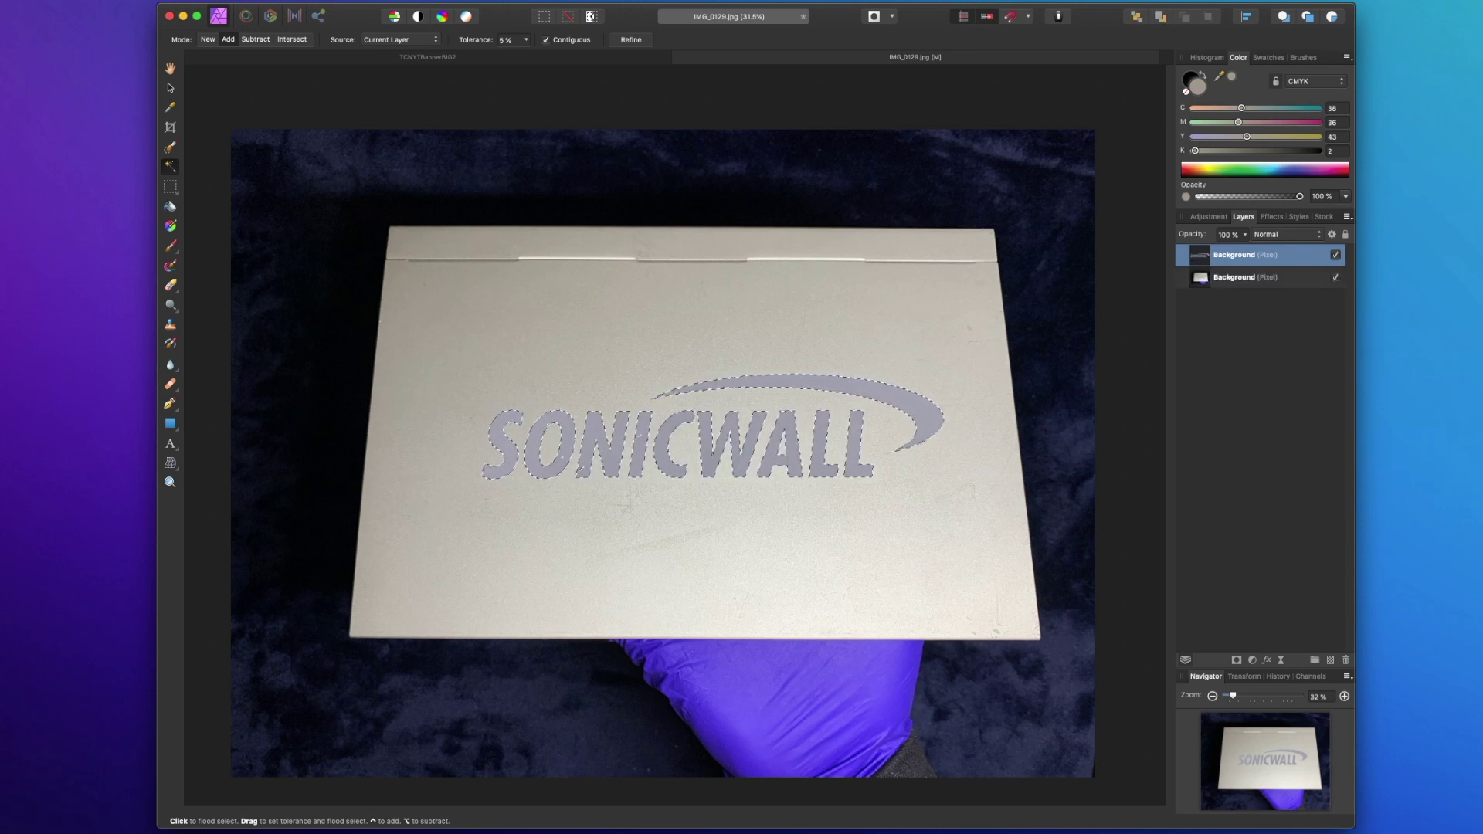
{"action": "left_click", "coordinate": [171, 89]}
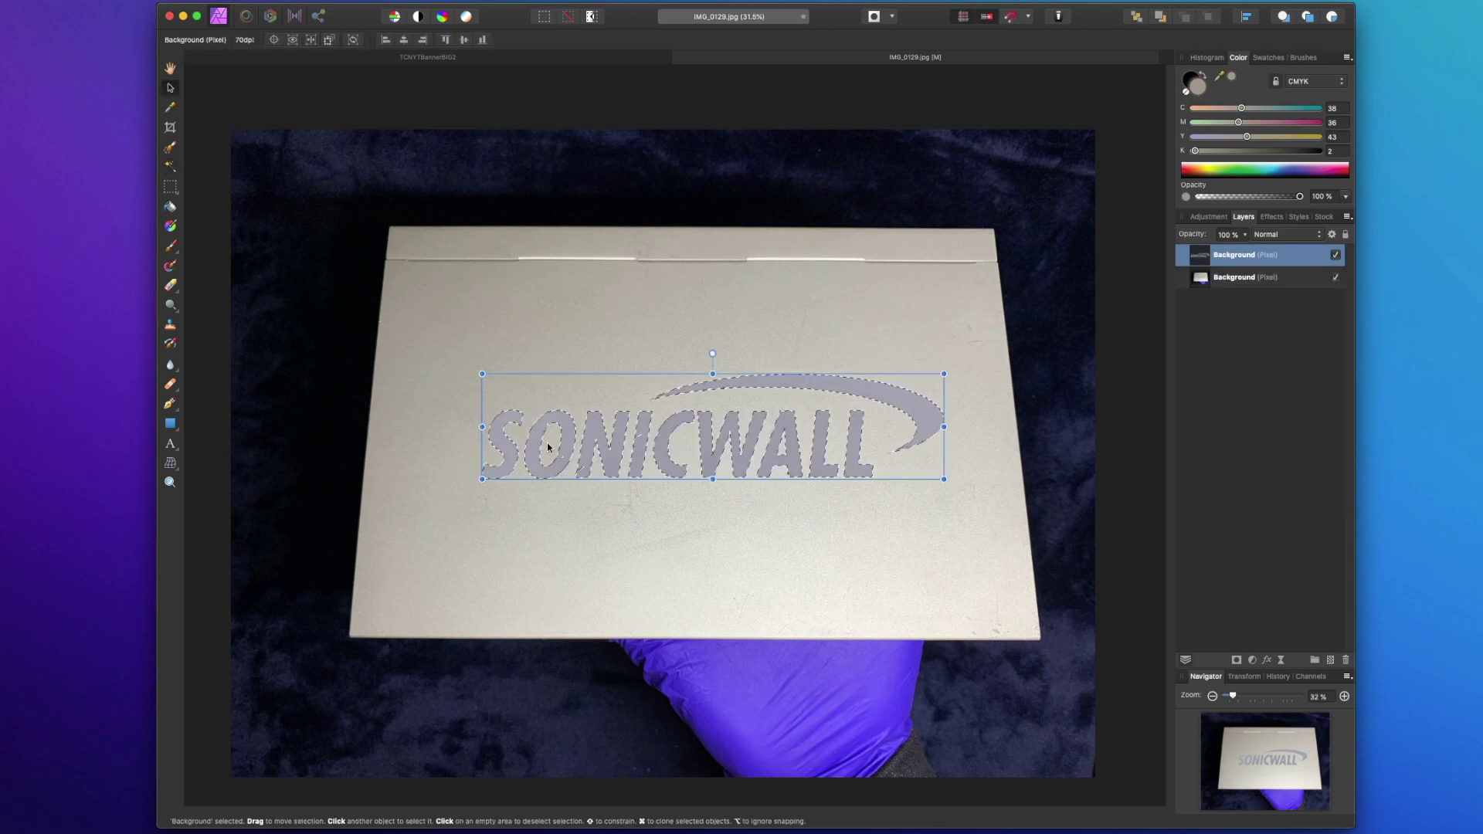
{"action": "left_click_drag", "start_coordinate": [575, 427], "coordinate": [563, 549]}
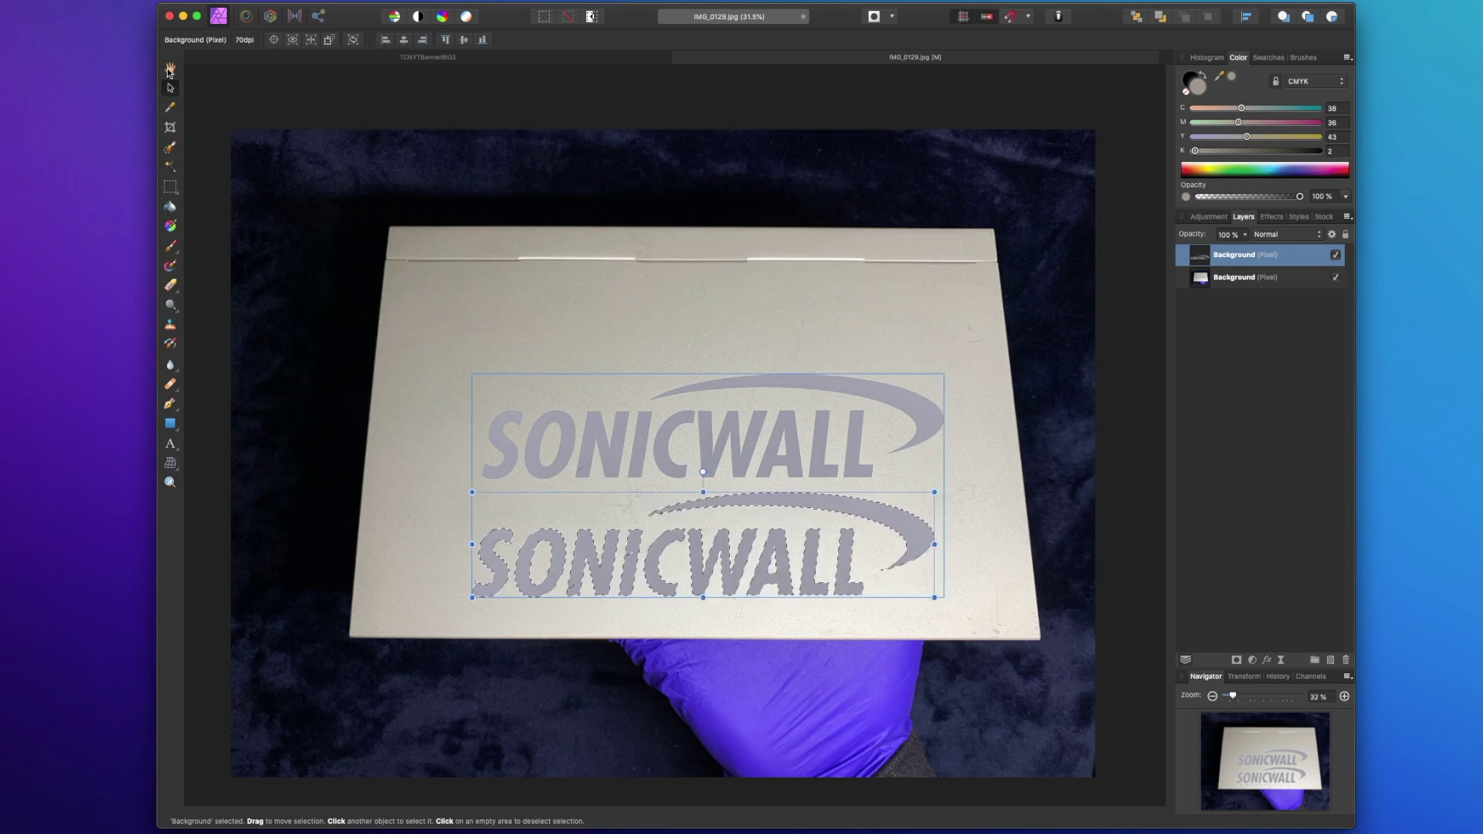
{"action": "key", "text": "h"}
{"action": "key", "text": "super+d"}
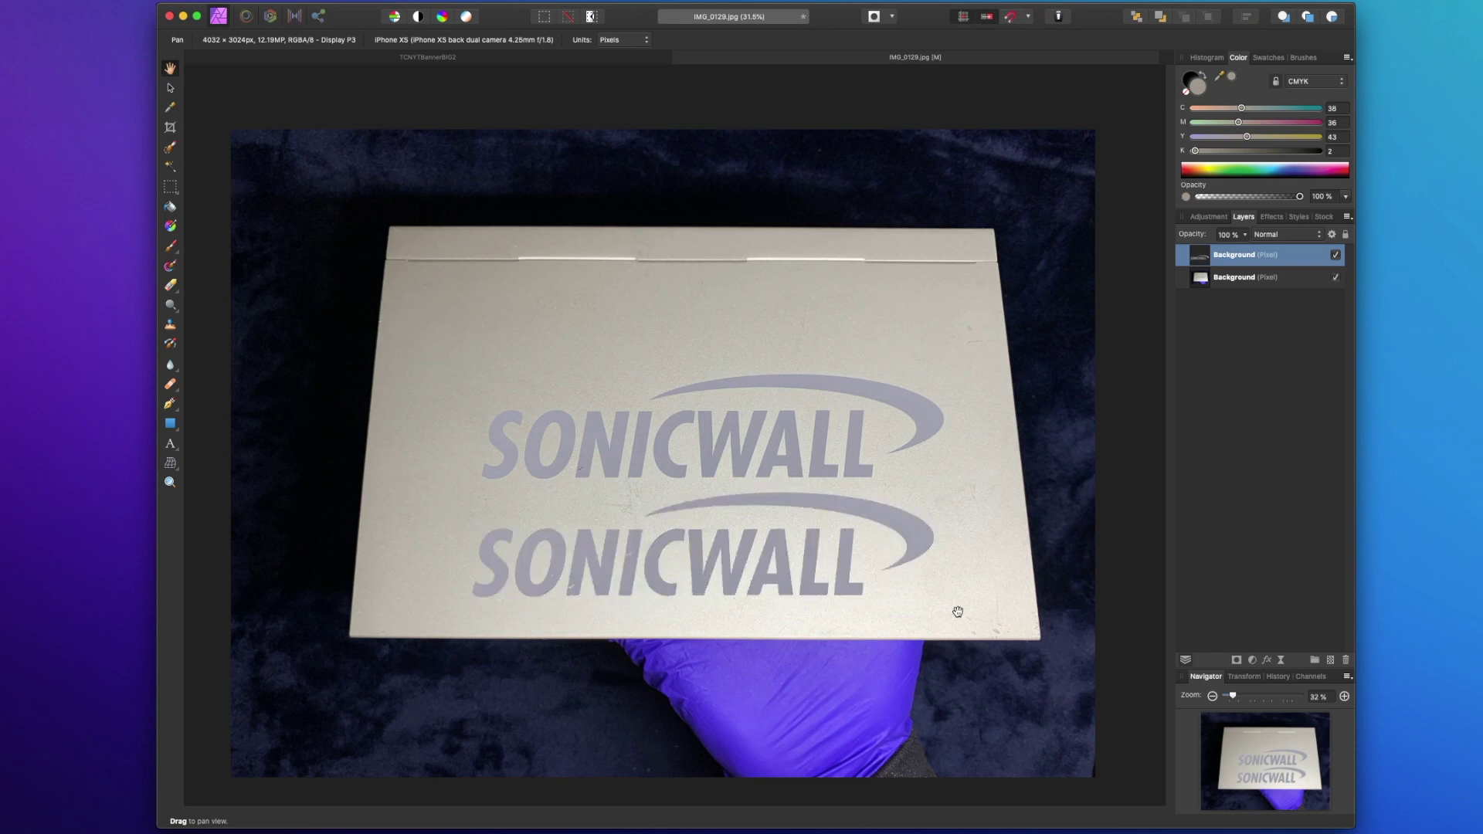
{"action": "key", "text": "super+z"}
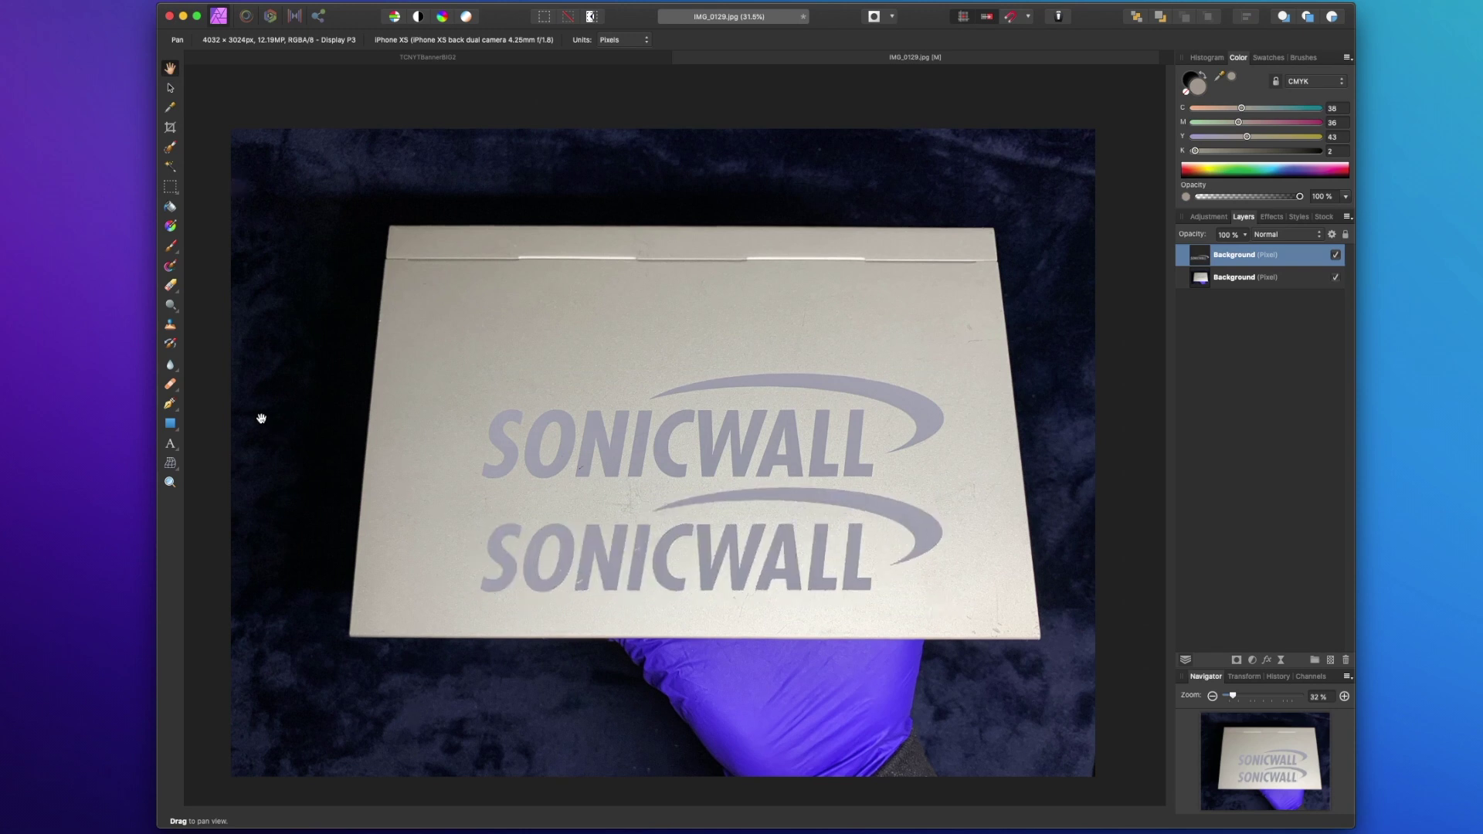
Rectangle-select the glove, trial-delete it from the Background layer, then undo and deselect
{"action": "left_click", "coordinate": [173, 190]}
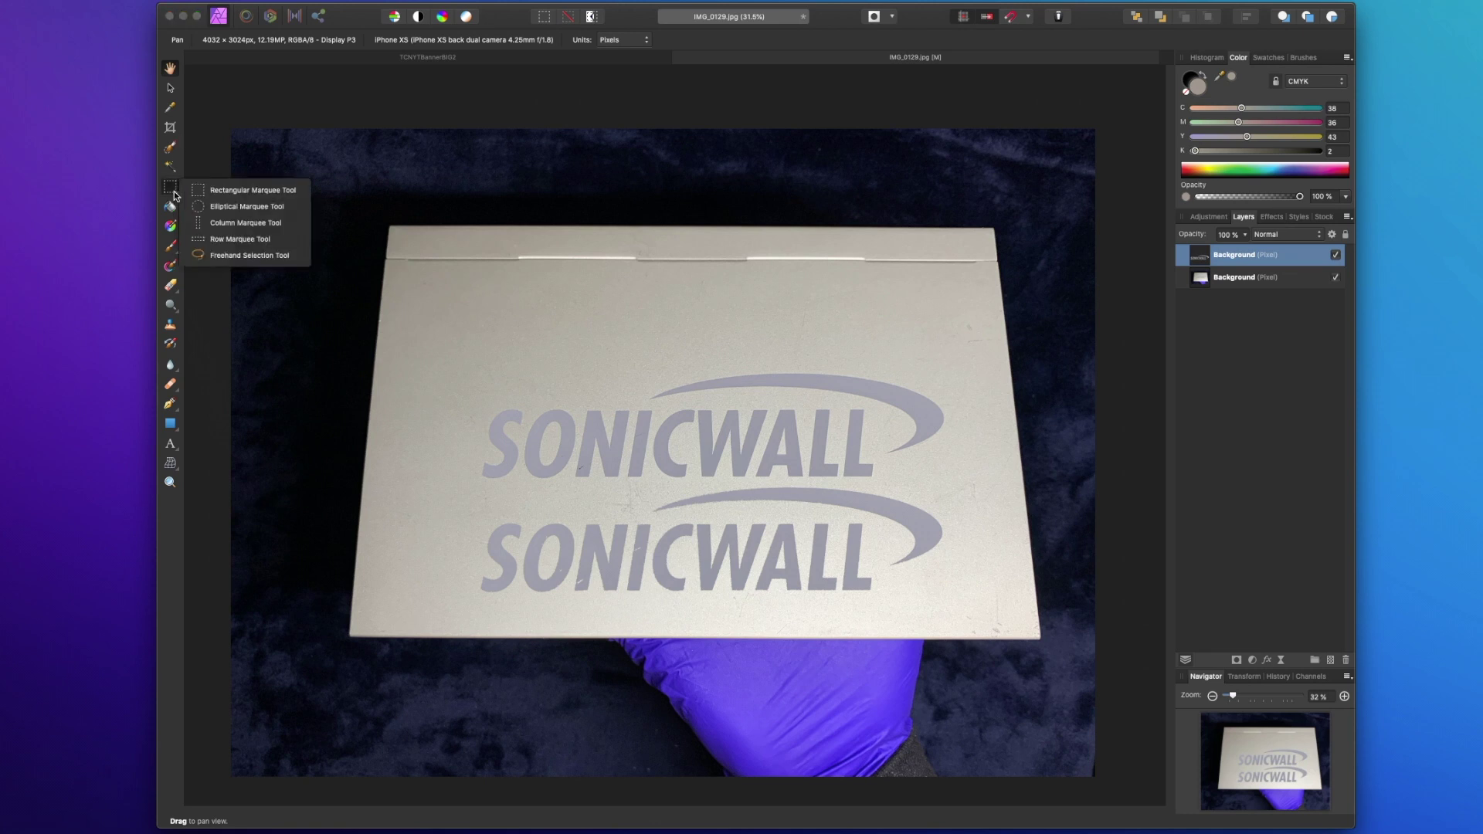
{"action": "left_click", "coordinate": [214, 192]}
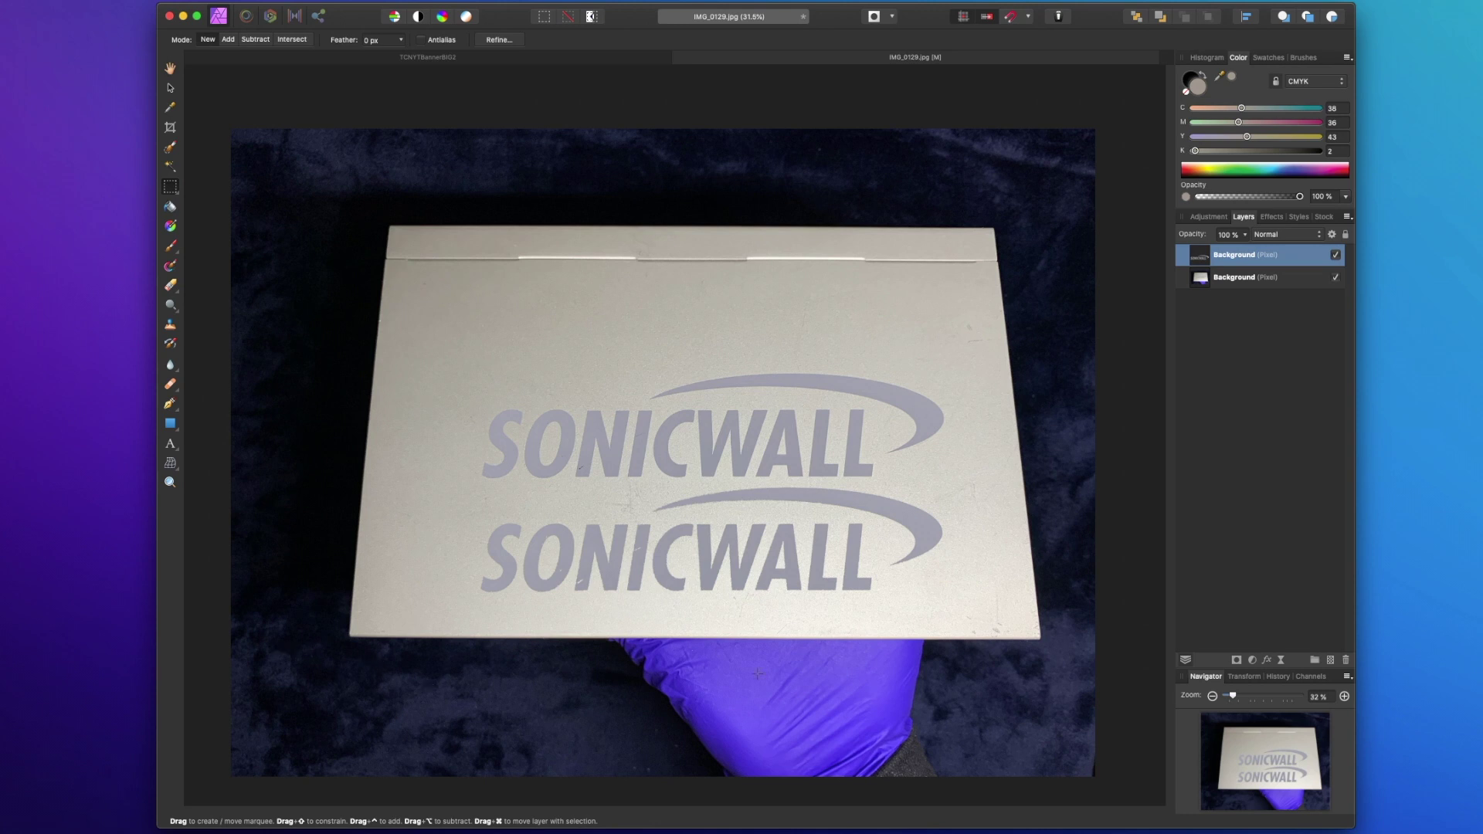
{"action": "left_click_drag", "start_coordinate": [577, 637], "coordinate": [1014, 783]}
{"action": "left_click", "coordinate": [1264, 277]}
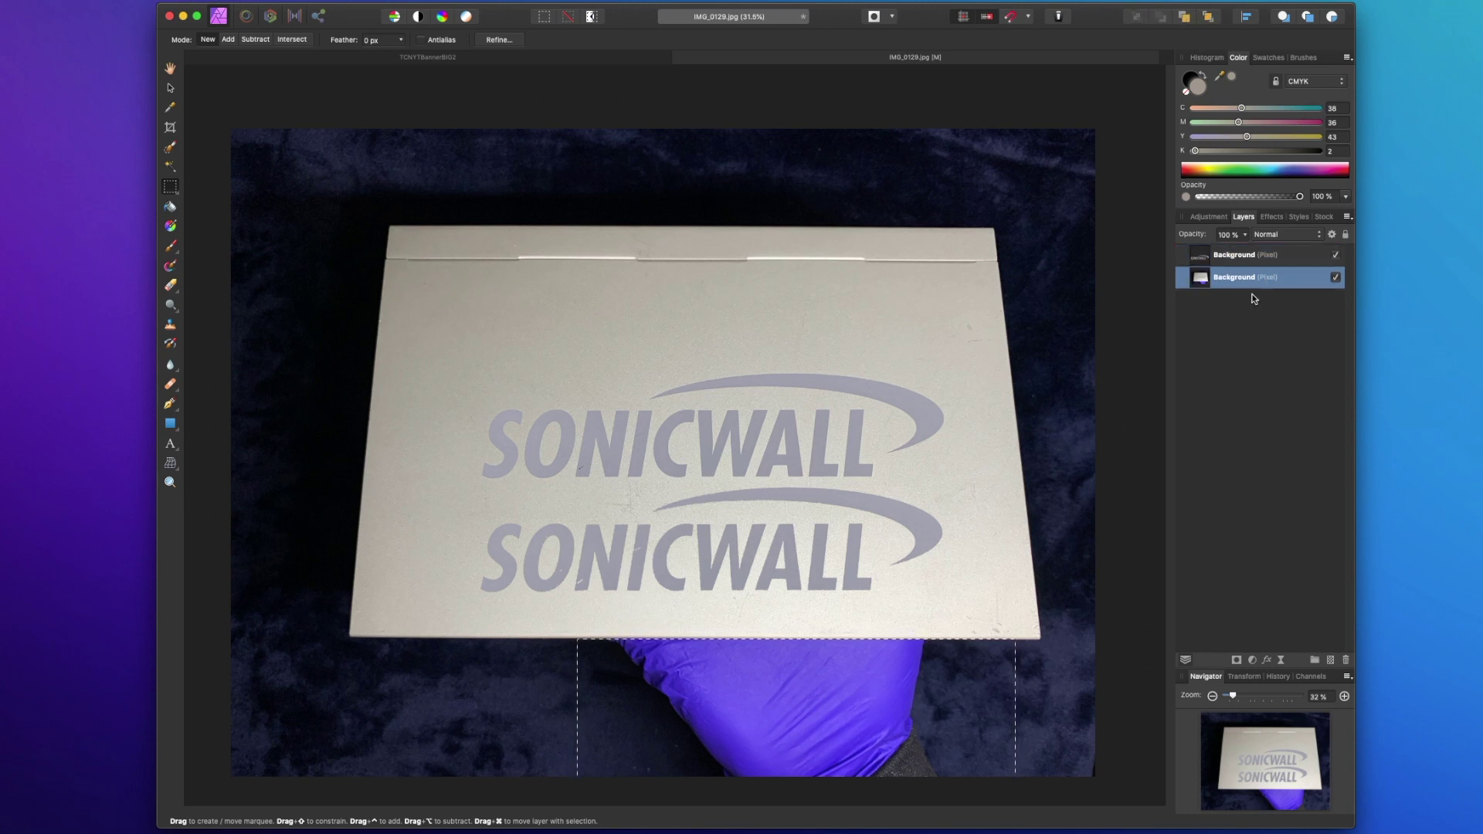
{"action": "key", "text": "Delete"}
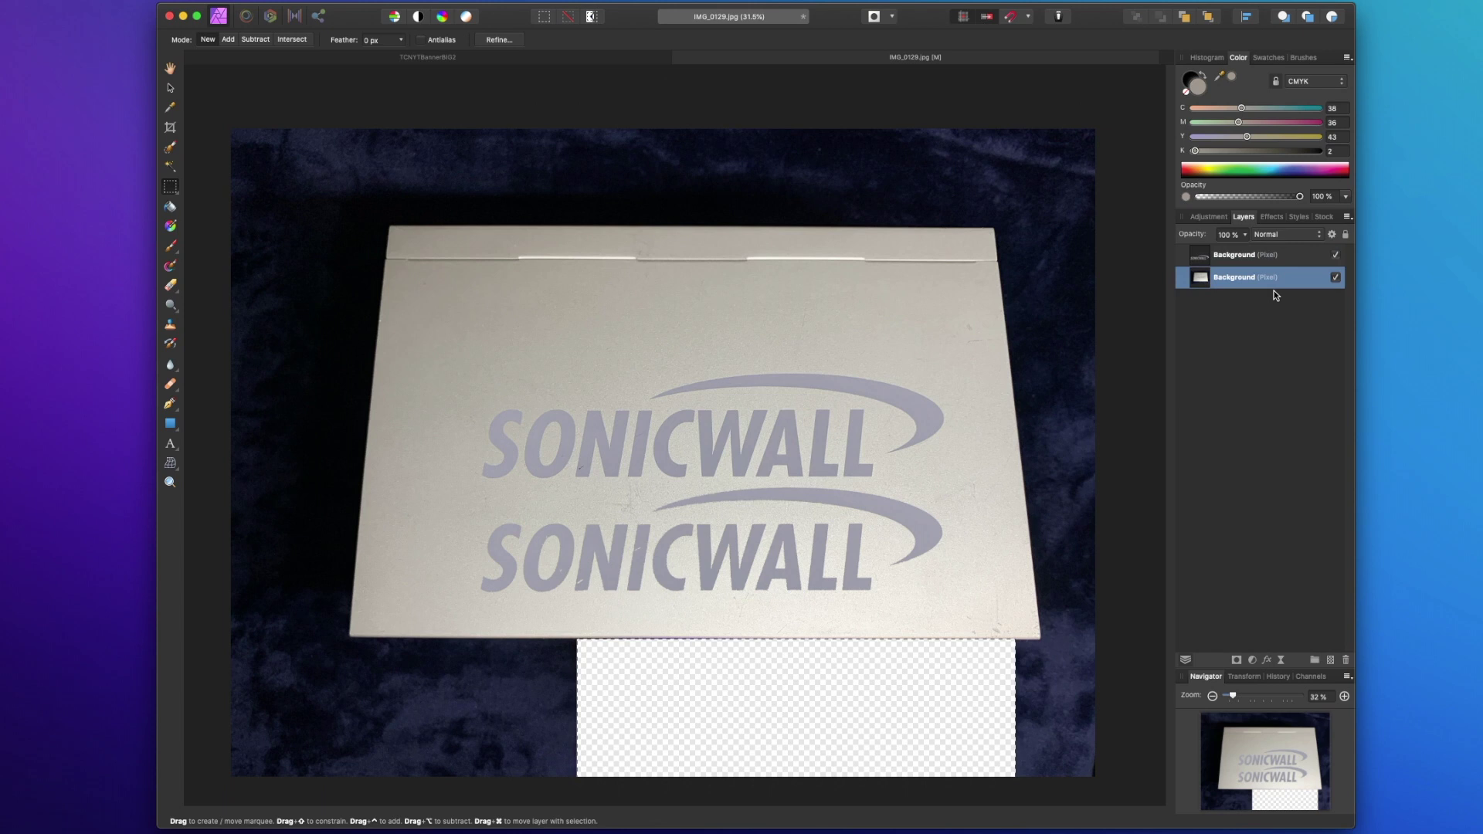
{"action": "key", "text": "super+z"}
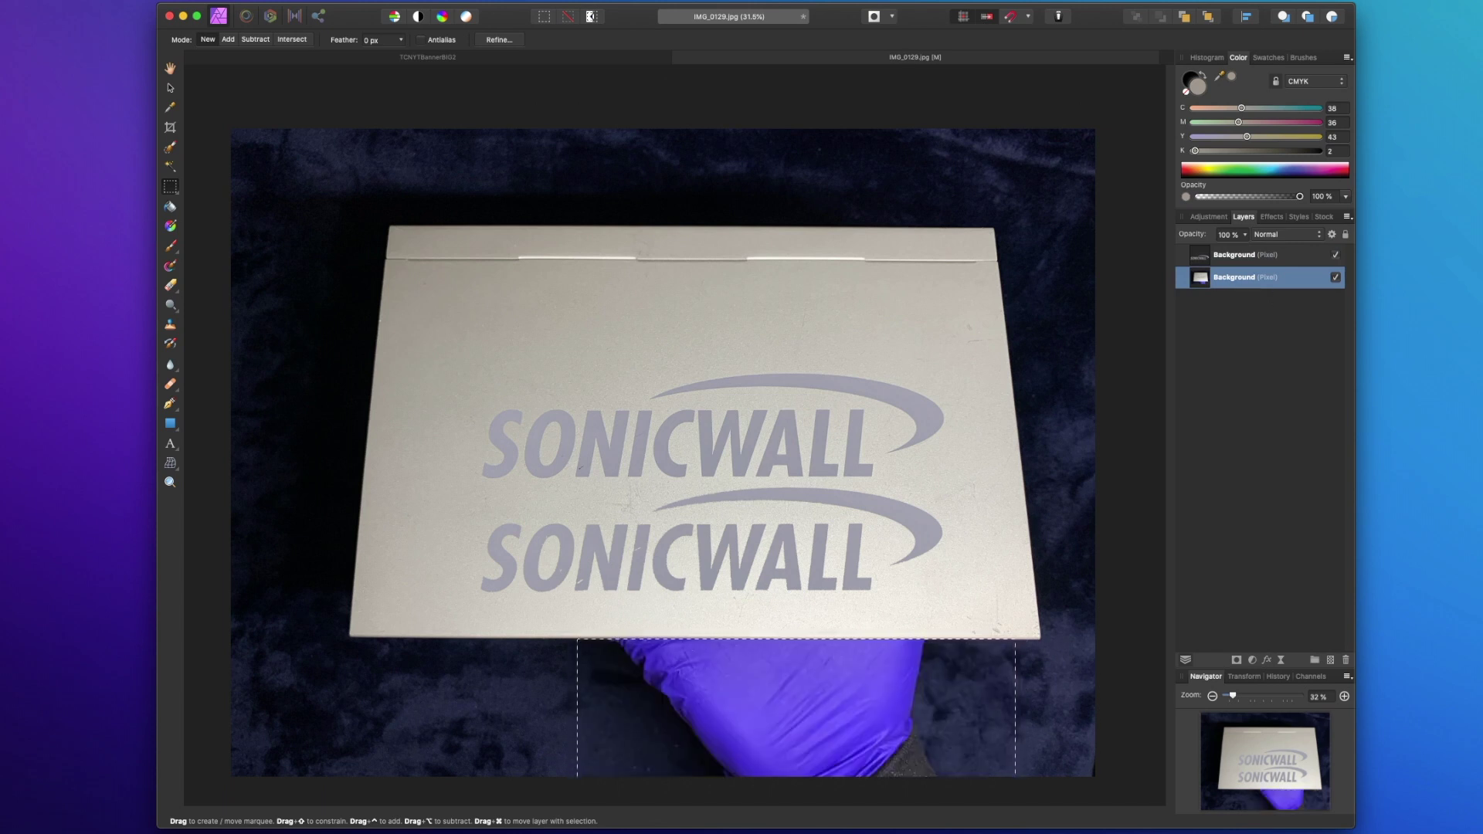
{"action": "key", "text": "super+d"}
Try Flood Fill and Gradient, paint a test Paint Brush stroke, and undo it
{"action": "left_click", "coordinate": [170, 209]}
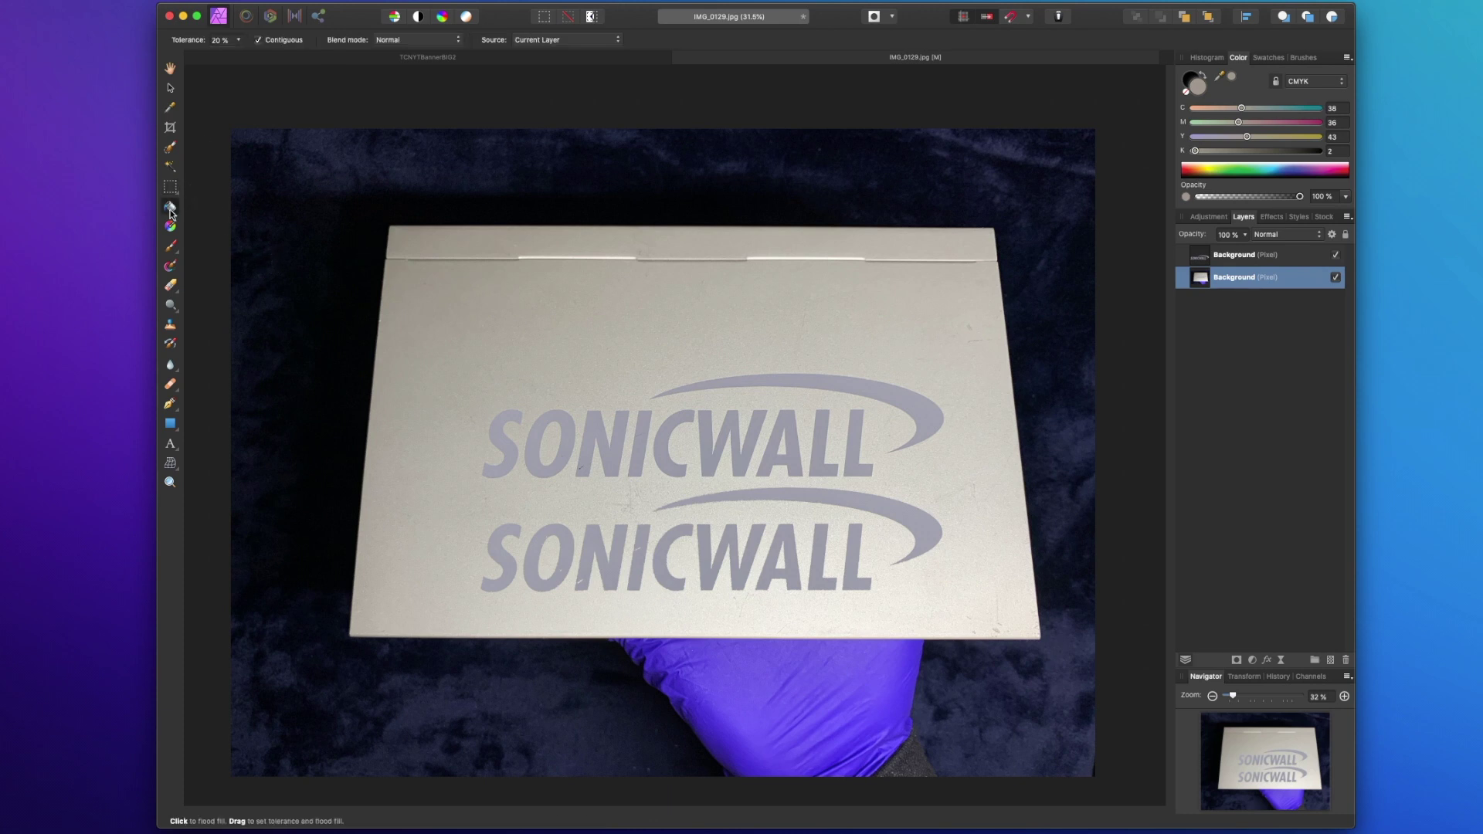
{"action": "left_click", "coordinate": [171, 224]}
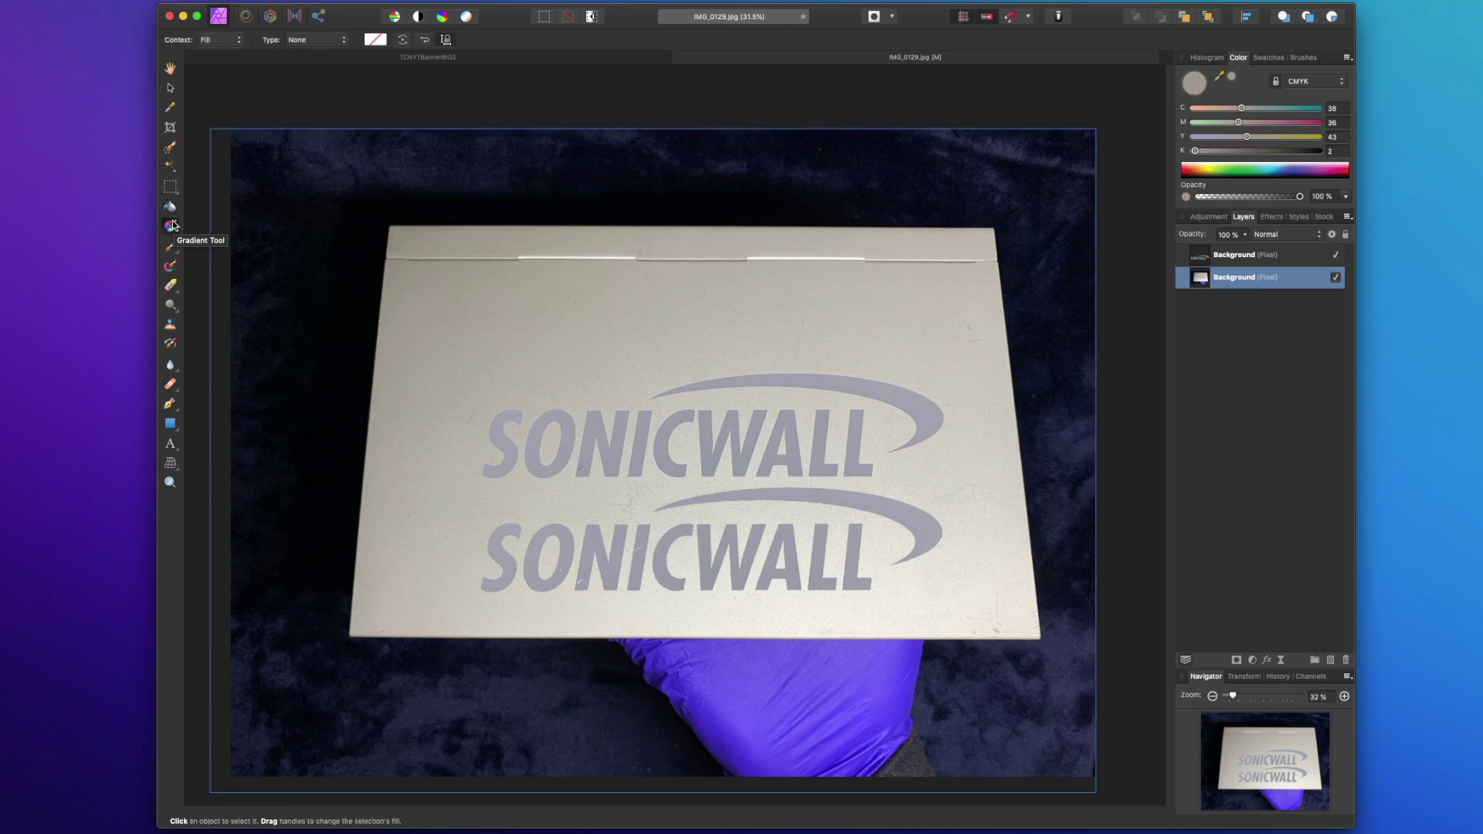
{"action": "left_click", "coordinate": [172, 248]}
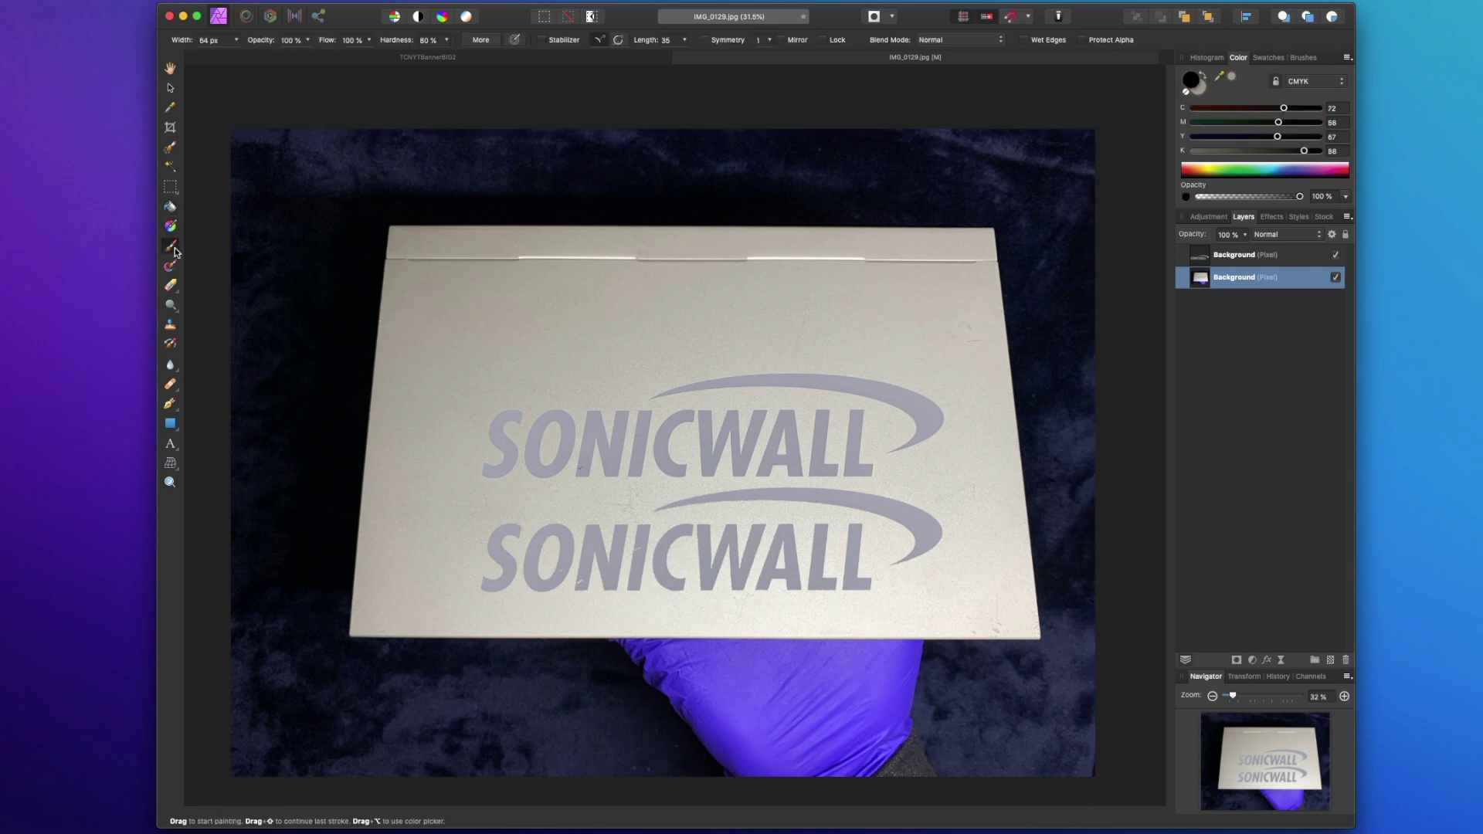
{"action": "mouse_move", "coordinate": [465, 279]}
{"action": "left_mouse_down"}
{"action": "mouse_move", "coordinate": [539, 311]}
{"action": "mouse_move", "coordinate": [563, 348]}
{"action": "mouse_move", "coordinate": [746, 315]}
{"action": "mouse_move", "coordinate": [807, 258]}
{"action": "left_mouse_up"}
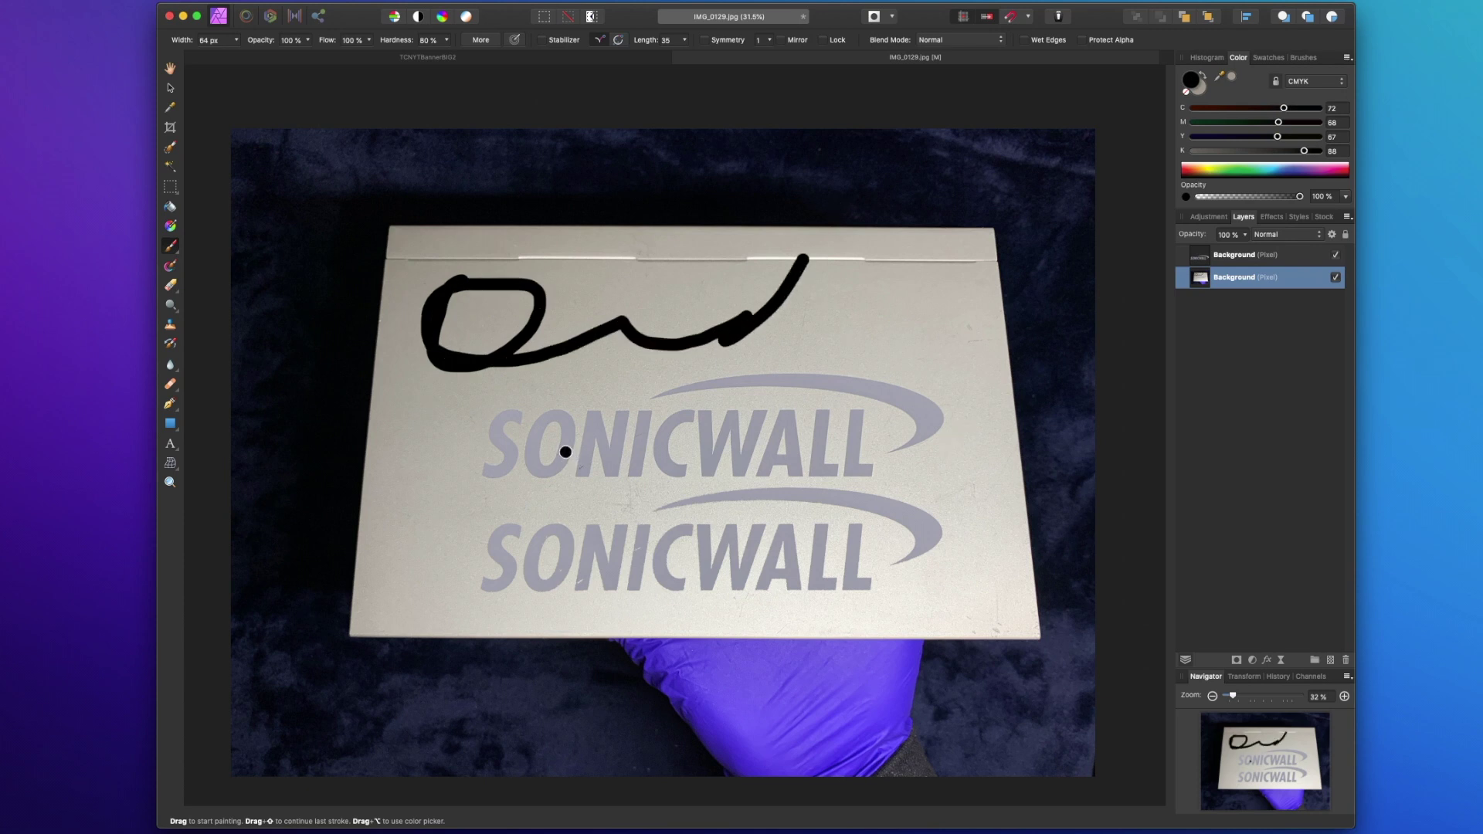
{"action": "key", "text": "ctrl+z"}
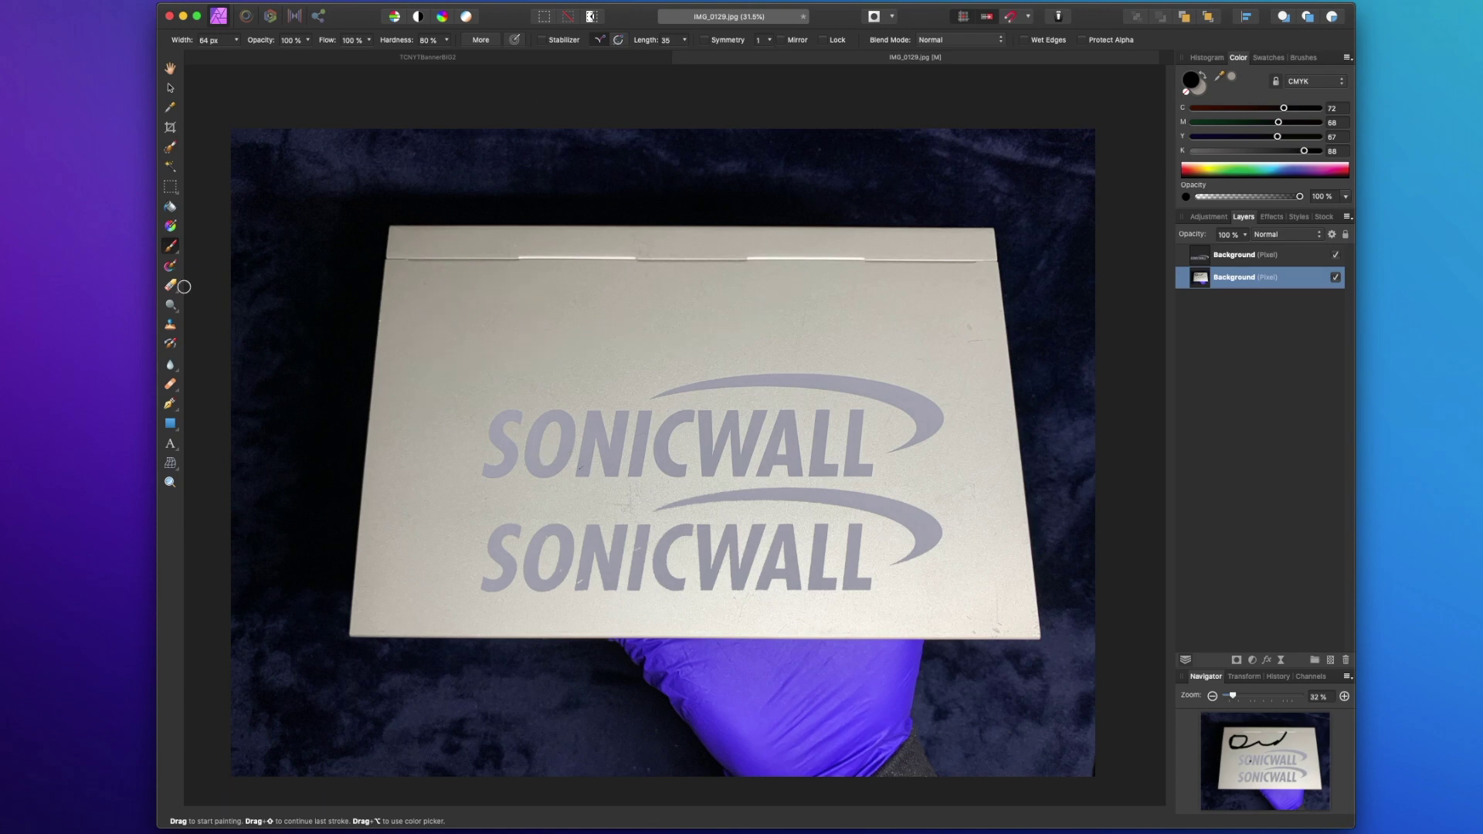
Try the Mixer and Dodge tools, then switch to the Clone Brush
{"action": "left_click", "coordinate": [169, 266]}
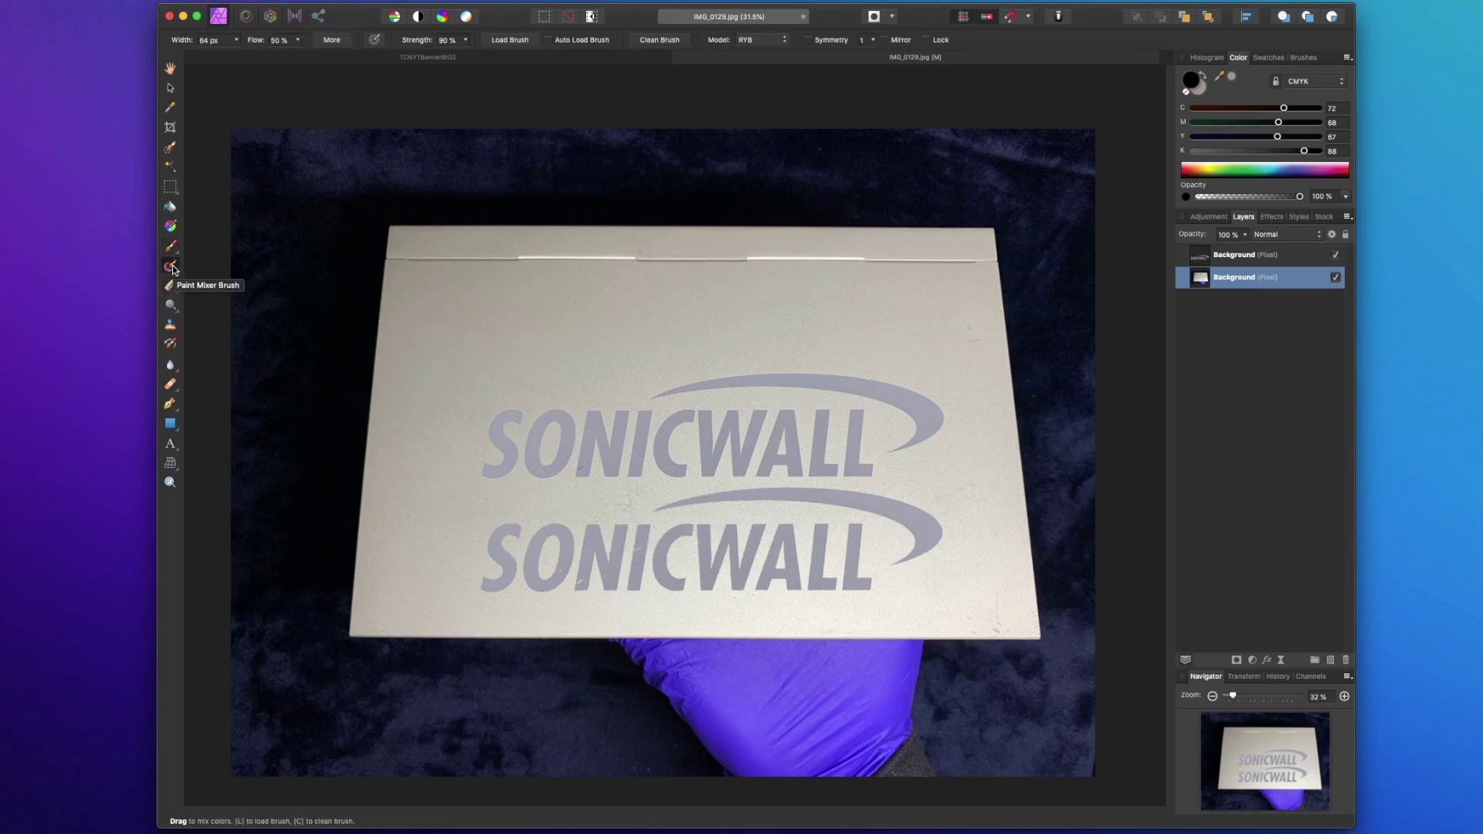
{"action": "left_click", "coordinate": [170, 305]}
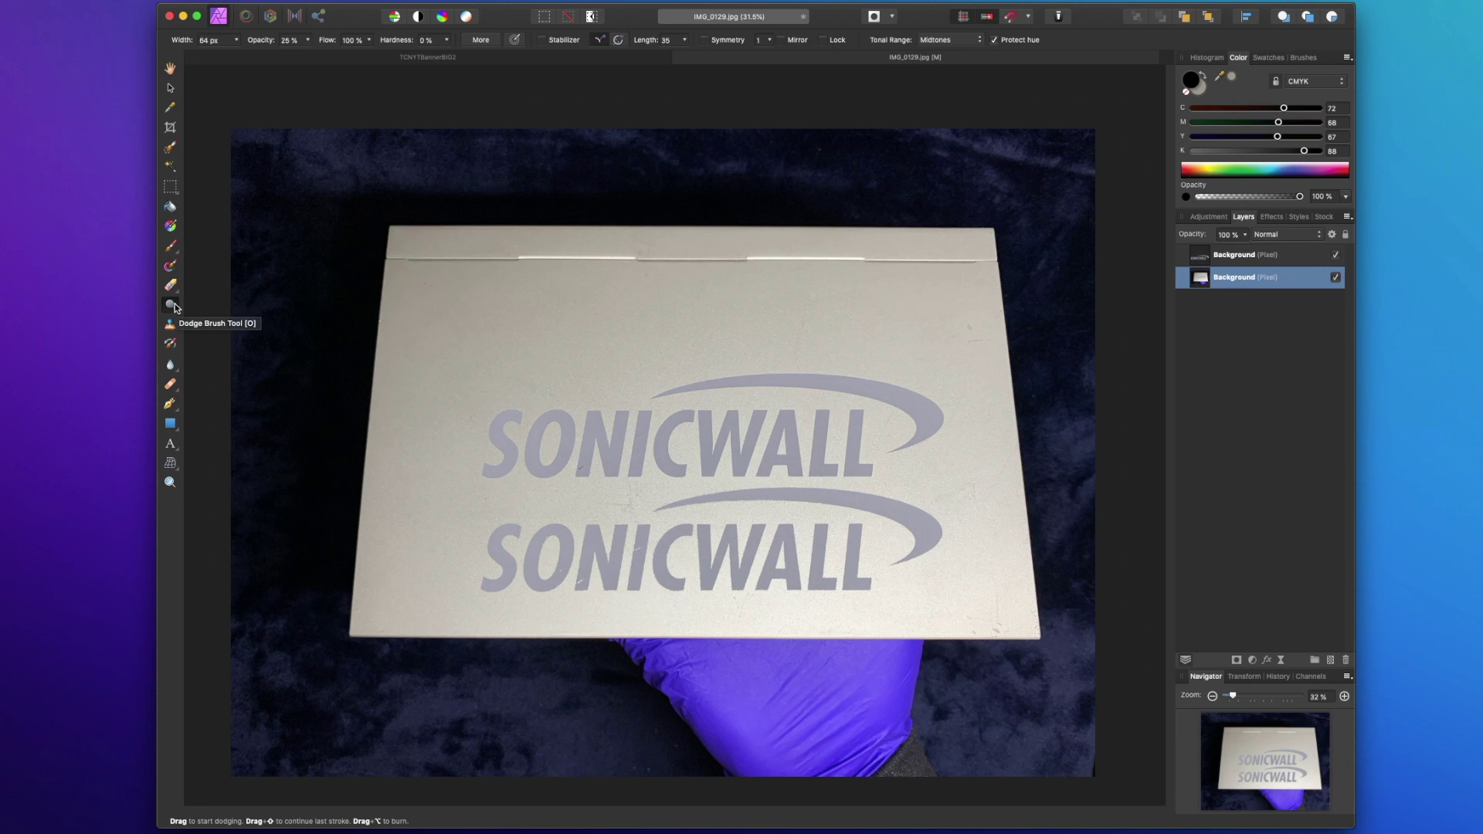
{"action": "left_click", "coordinate": [176, 312]}
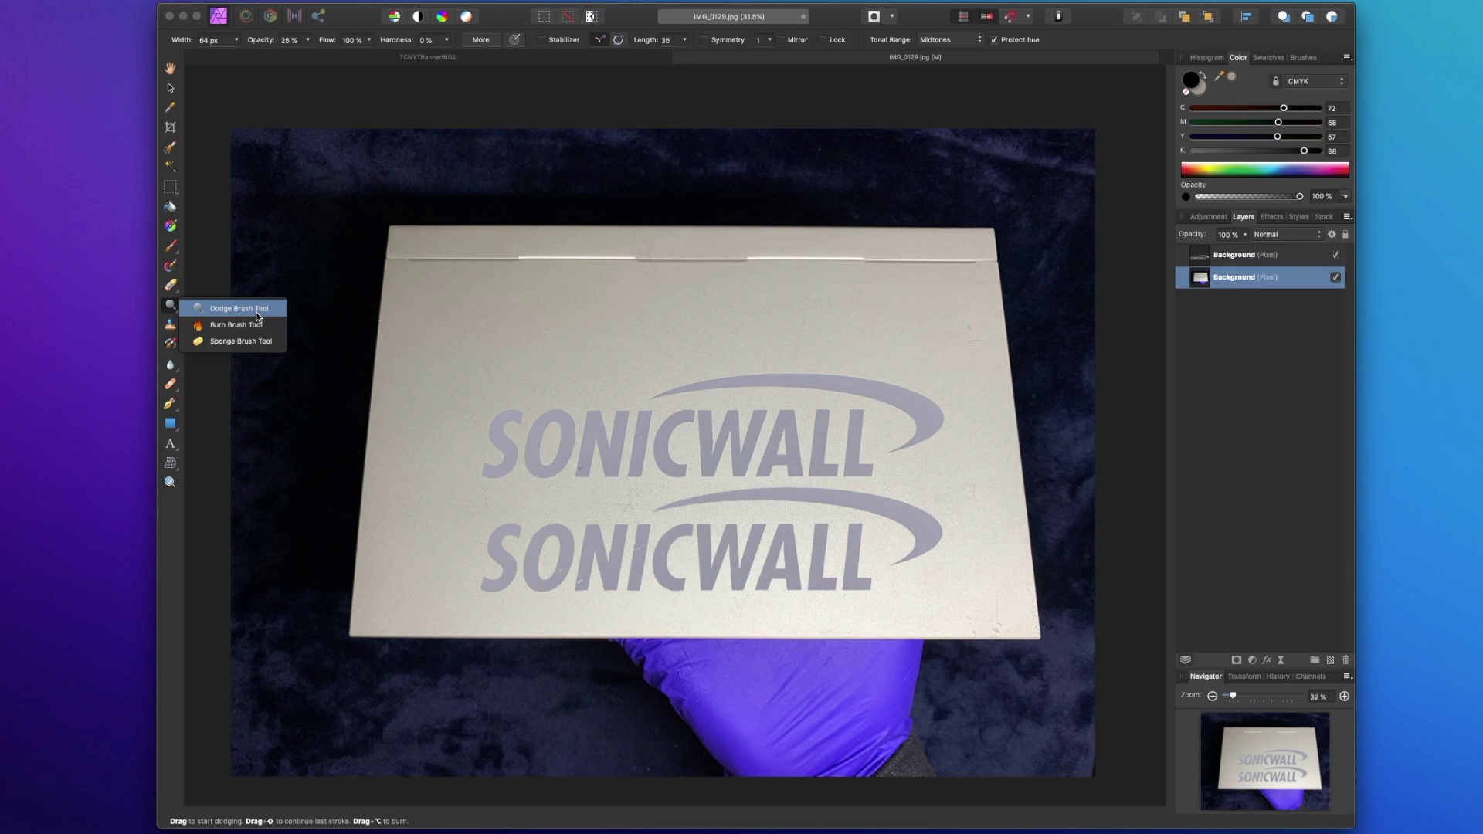
{"action": "key", "text": "s"}
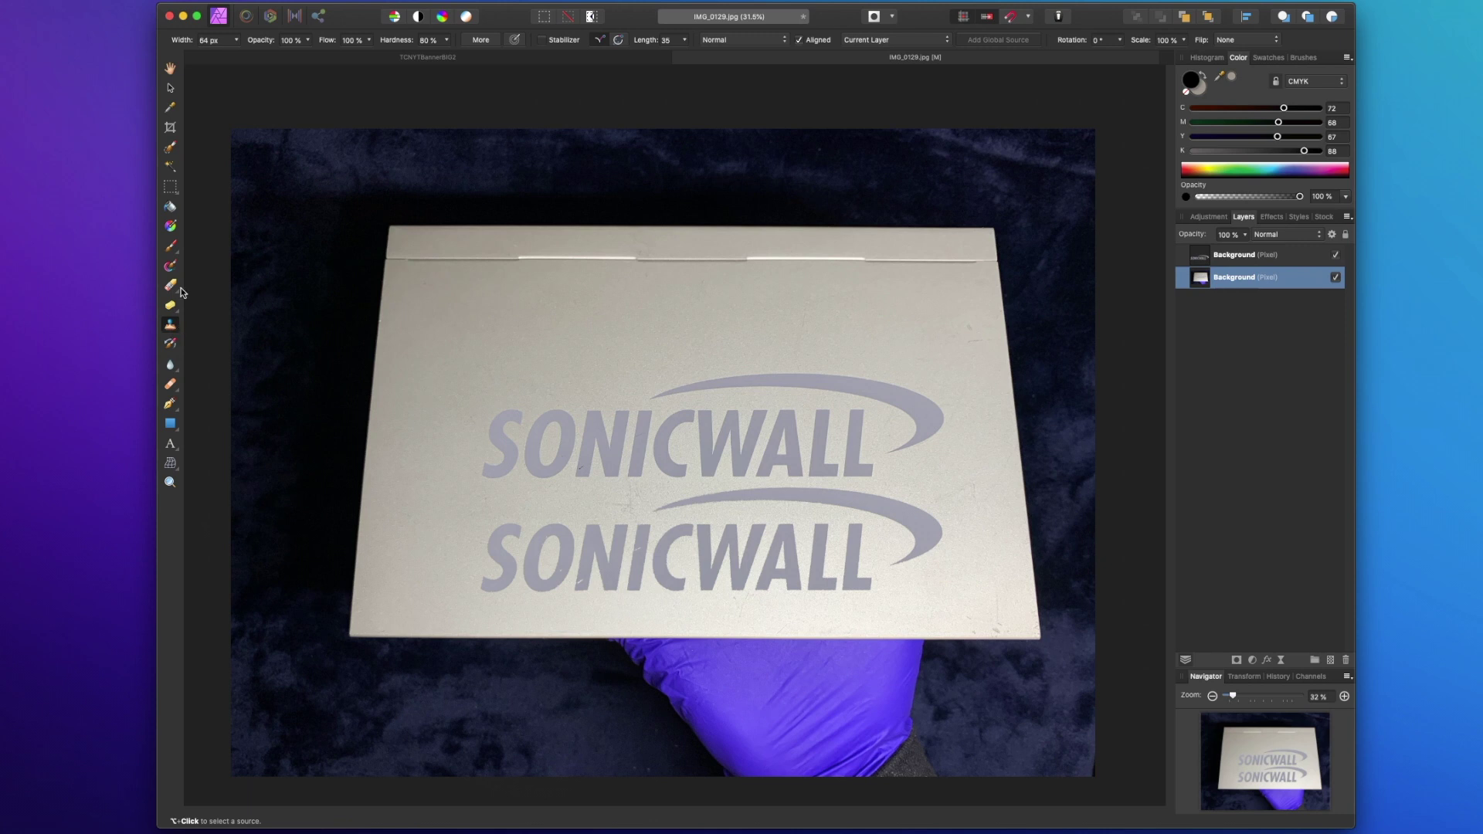
Set Clone Brush width to 360 px and clone the dark fabric over the glove
{"action": "left_click", "coordinate": [234, 40]}
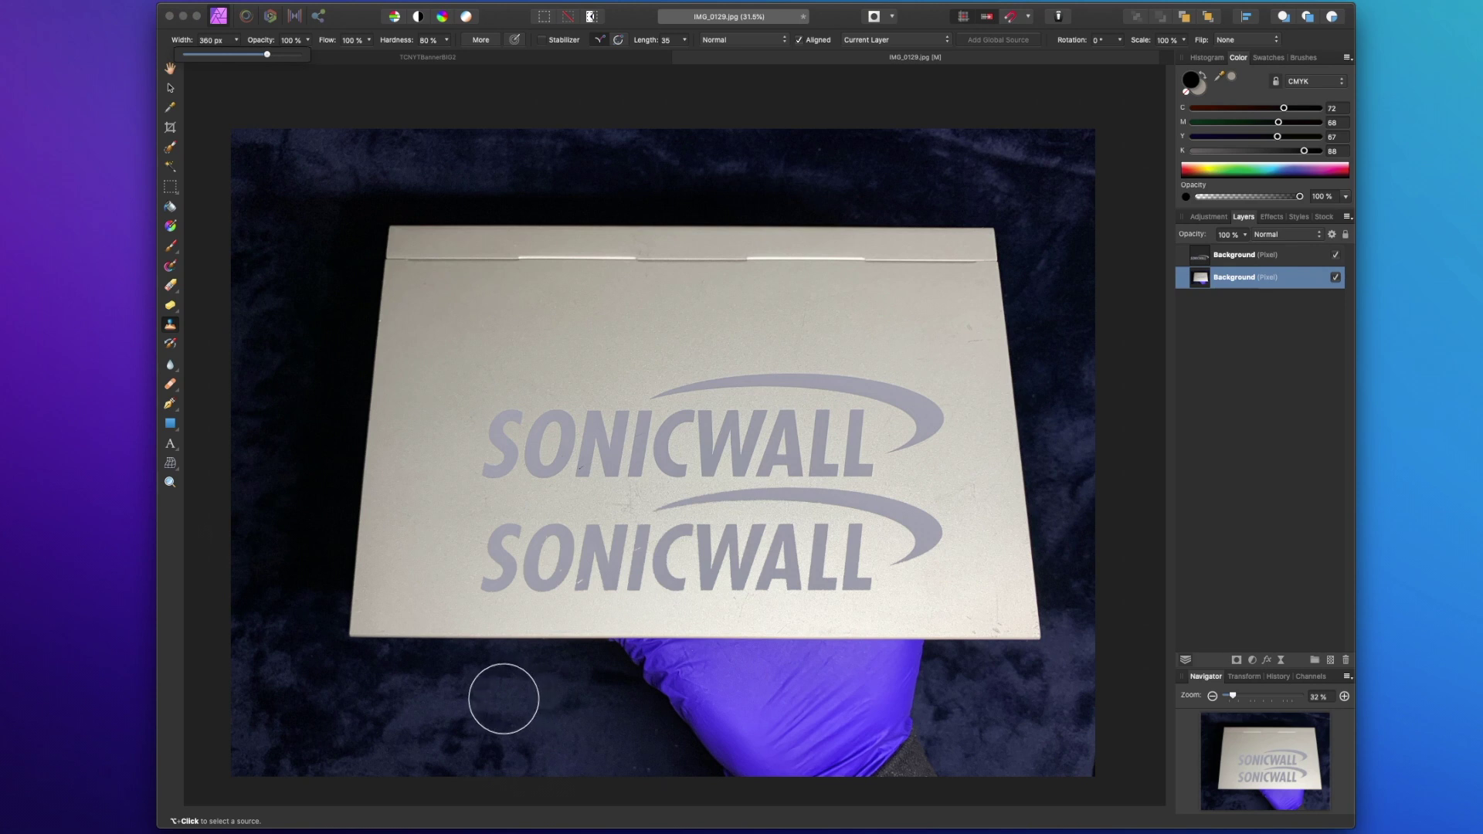
{"action": "left_click", "coordinate": [461, 702], "text": "alt"}
{"action": "mouse_move", "coordinate": [668, 699]}
{"action": "left_mouse_down"}
{"action": "mouse_move", "coordinate": [750, 698]}
{"action": "mouse_move", "coordinate": [704, 703]}
{"action": "mouse_move", "coordinate": [827, 738]}
{"action": "mouse_move", "coordinate": [694, 748]}
{"action": "mouse_move", "coordinate": [894, 758]}
{"action": "mouse_move", "coordinate": [677, 768]}
{"action": "mouse_move", "coordinate": [671, 726]}
{"action": "mouse_move", "coordinate": [639, 691]}
{"action": "mouse_move", "coordinate": [652, 698]}
{"action": "mouse_move", "coordinate": [625, 789]}
{"action": "mouse_move", "coordinate": [926, 749]}
{"action": "mouse_move", "coordinate": [908, 762]}
{"action": "mouse_move", "coordinate": [853, 714]}
{"action": "left_mouse_up"}
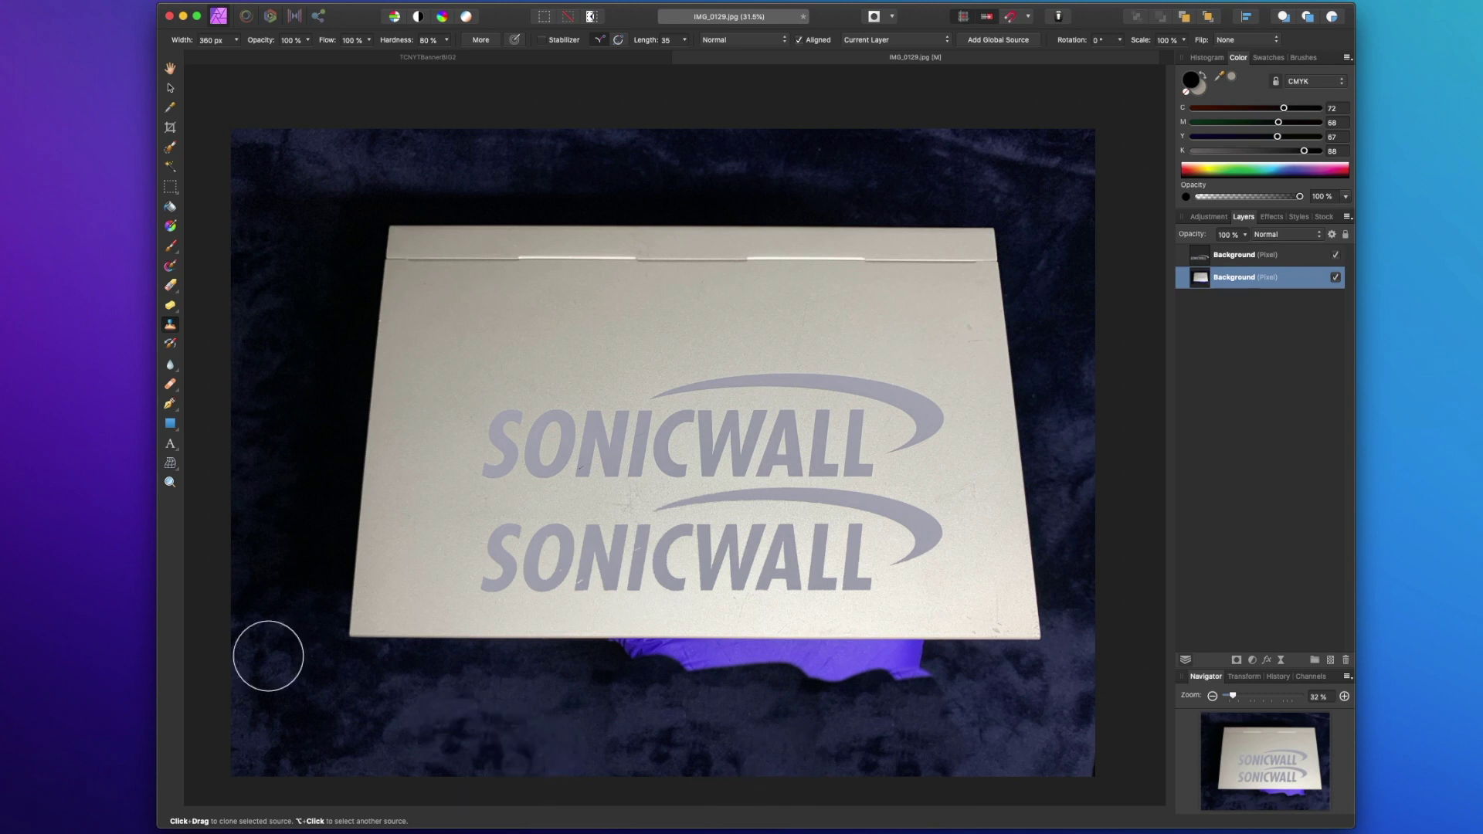
{"action": "left_click", "coordinate": [170, 370]}
Add 'techcorenews.com' Arial Black text above the logos and nudge it into place
{"action": "left_click", "coordinate": [174, 446]}
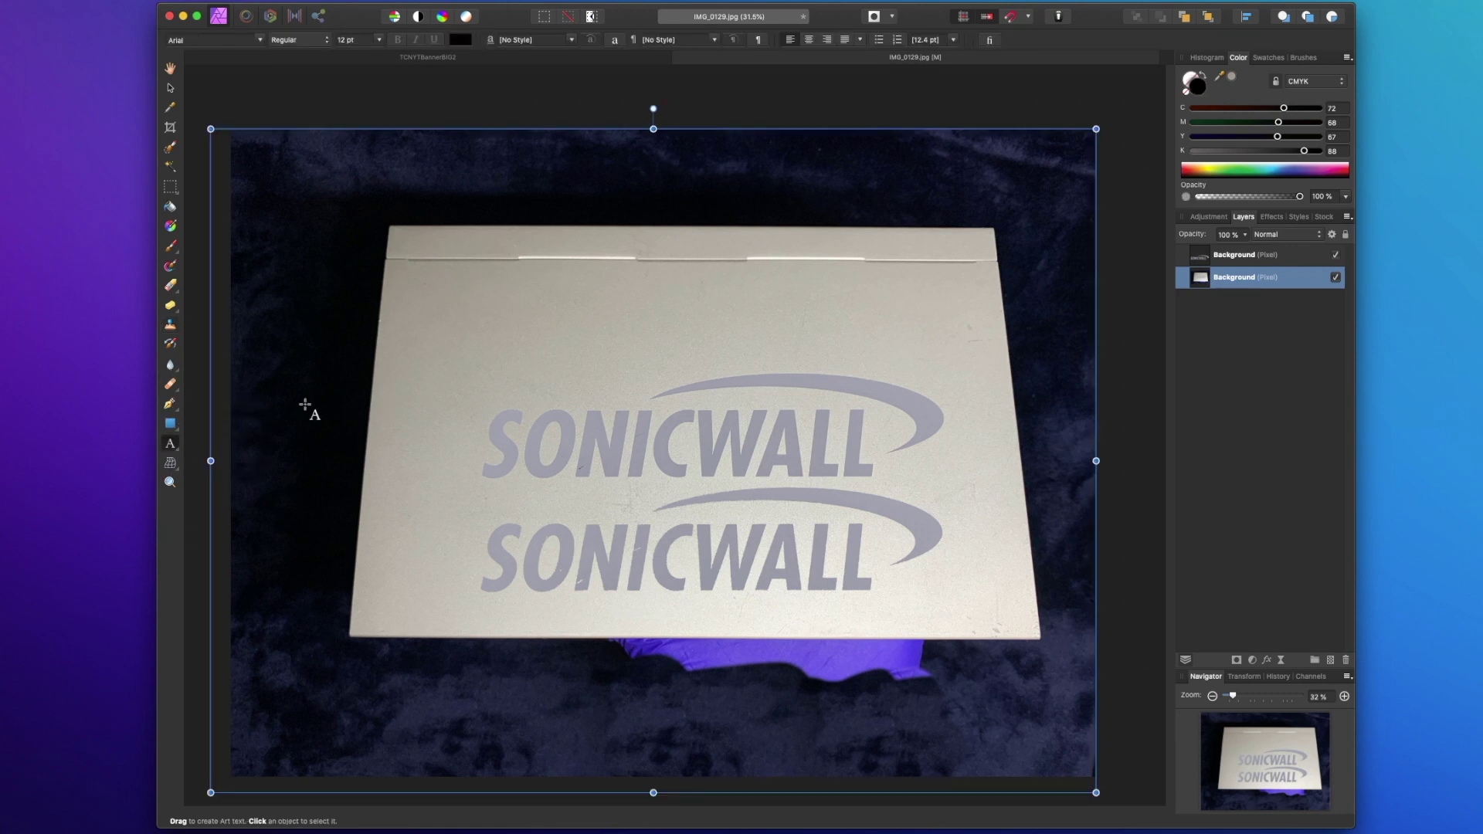
{"action": "left_click", "coordinate": [527, 322]}
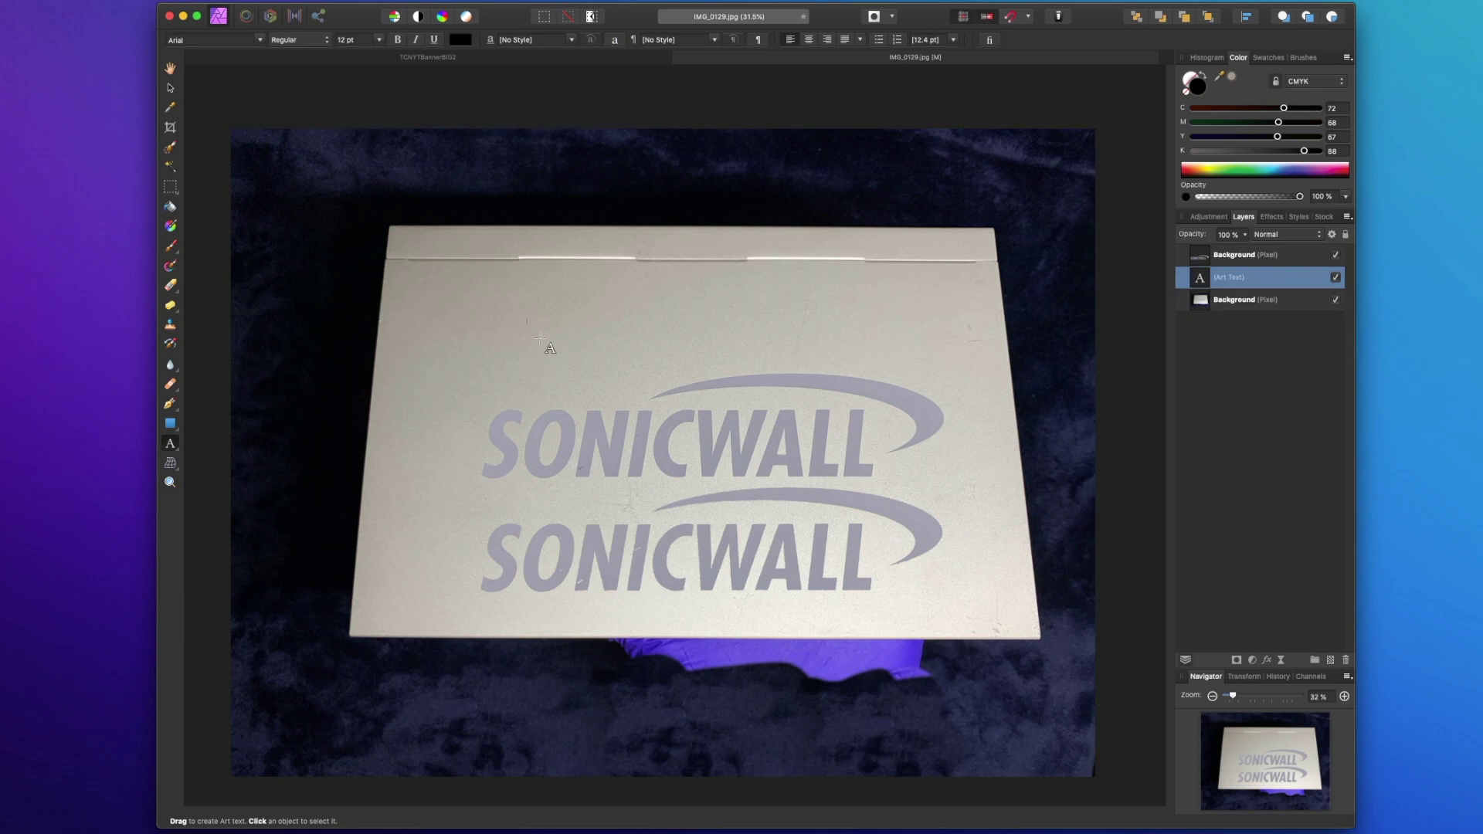
{"action": "type", "text": "techco"}
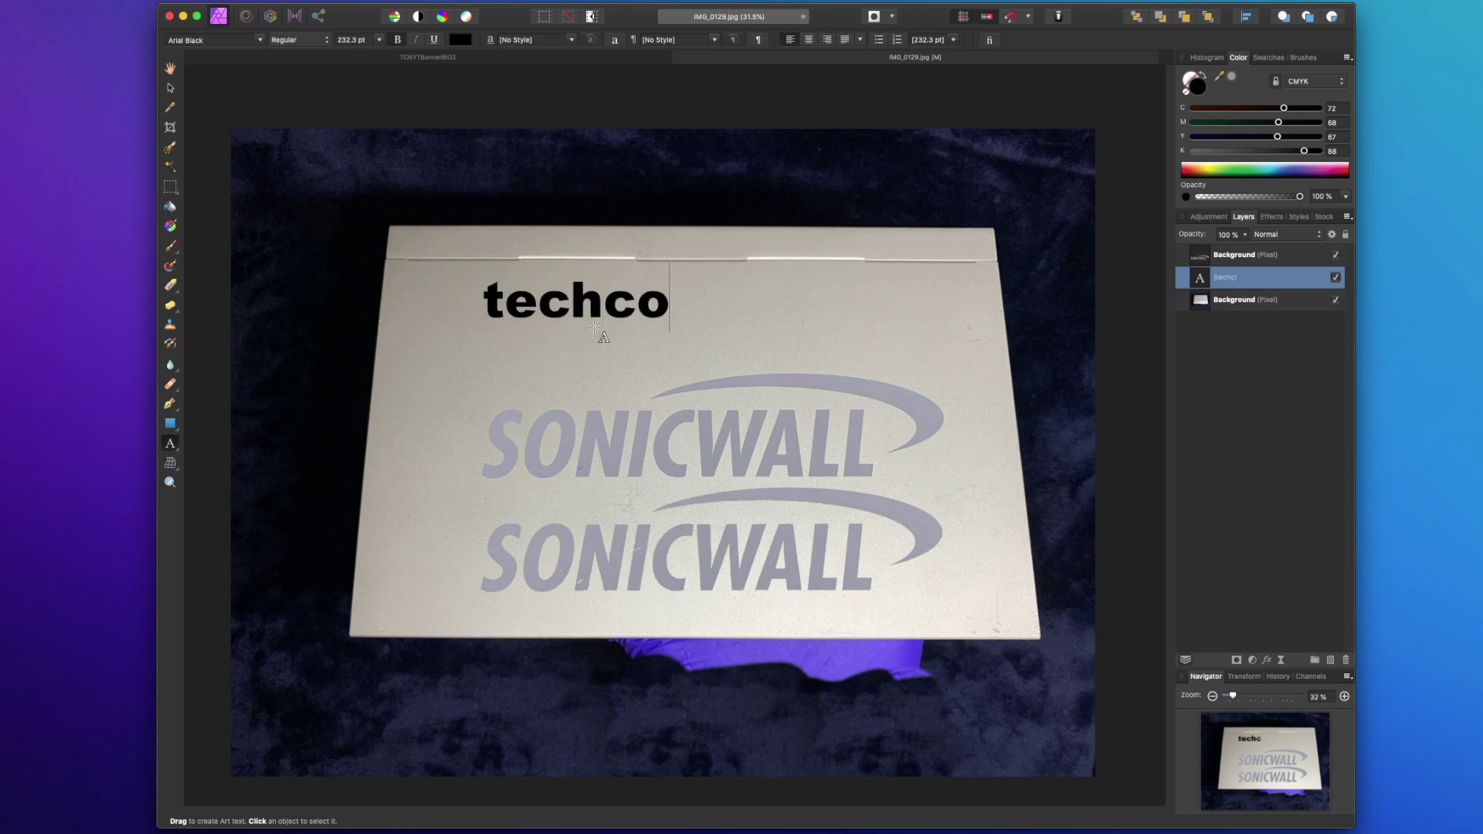
{"action": "type", "text": "renew.so"}
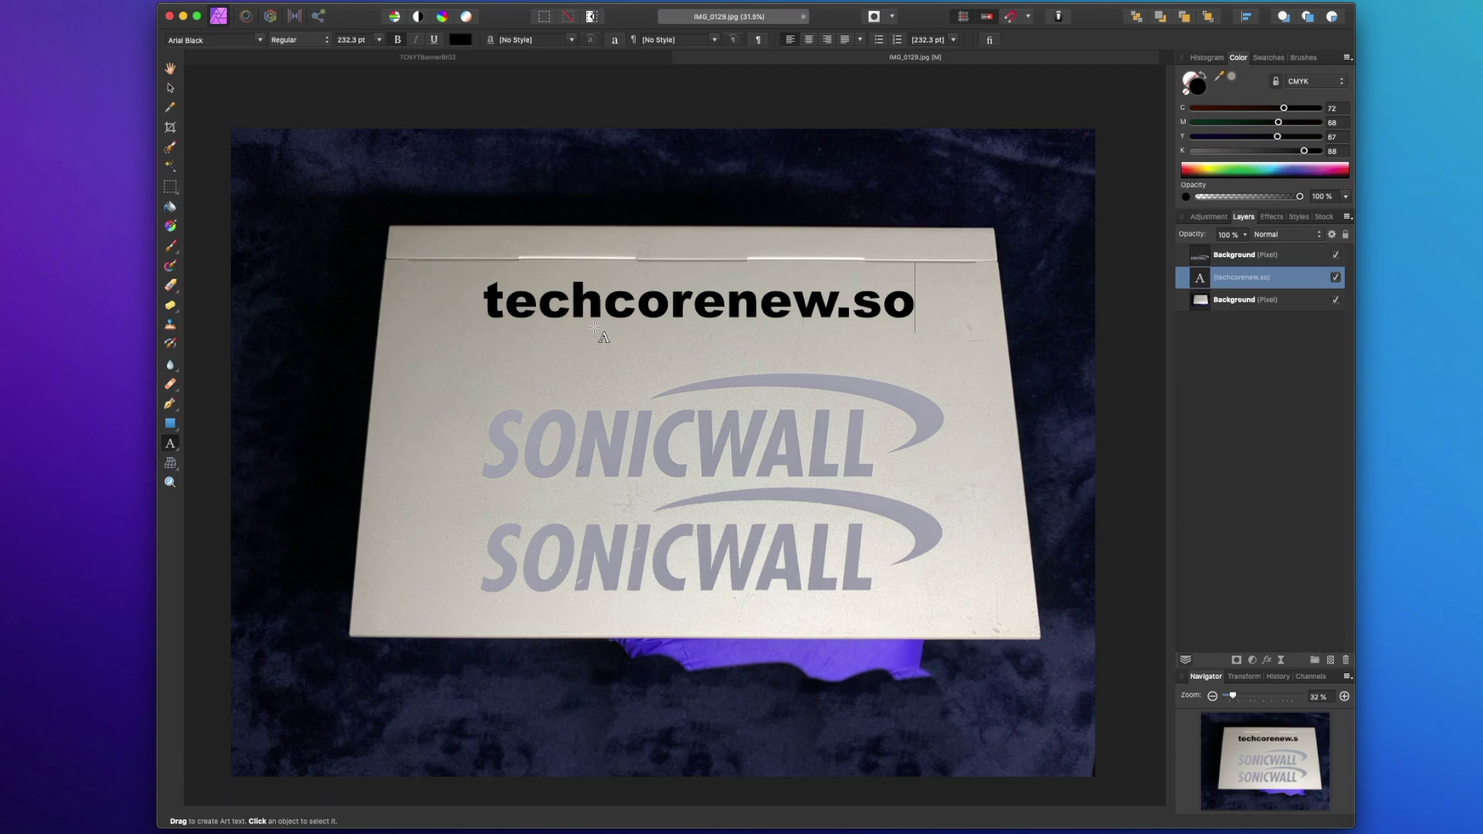
{"action": "key", "text": "BackSpace"}
{"action": "key", "text": "BackSpace"}
{"action": "key", "text": "BackSpace"}
{"action": "type", "text": "s.com"}
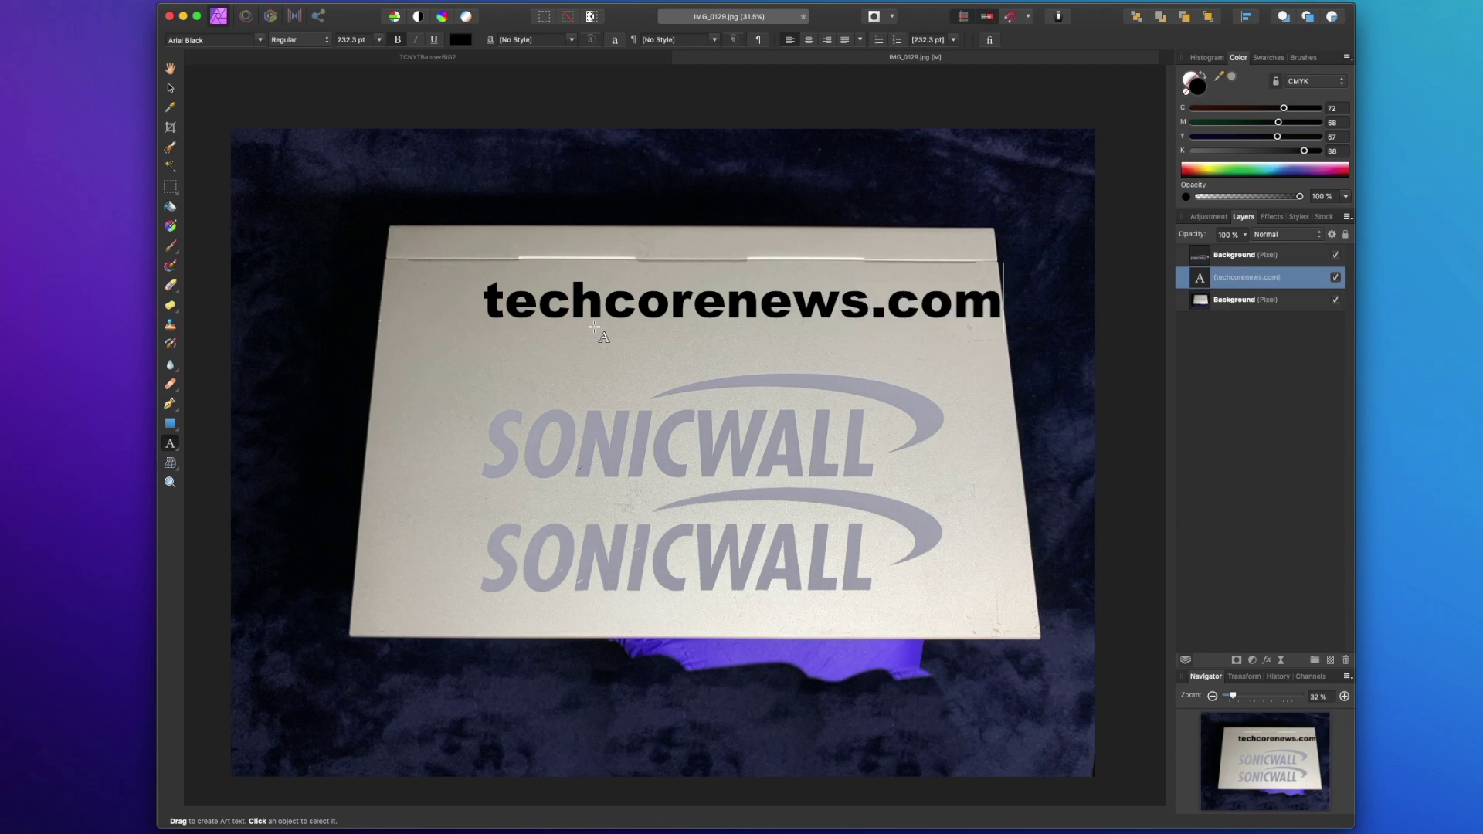
{"action": "key", "text": "Escape"}
{"action": "left_click", "coordinate": [170, 88]}
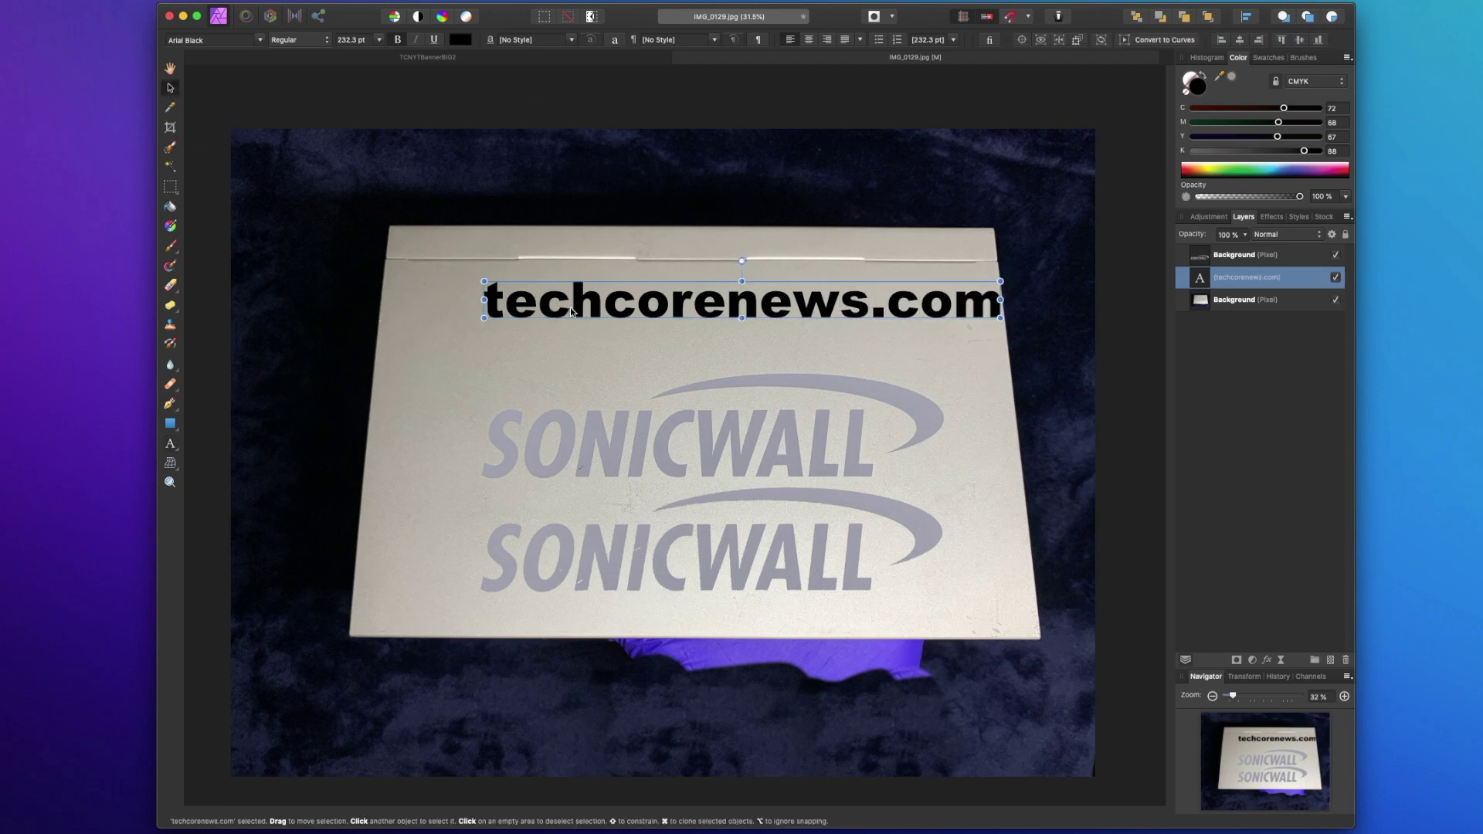
{"action": "left_click_drag", "start_coordinate": [578, 306], "coordinate": [536, 324]}
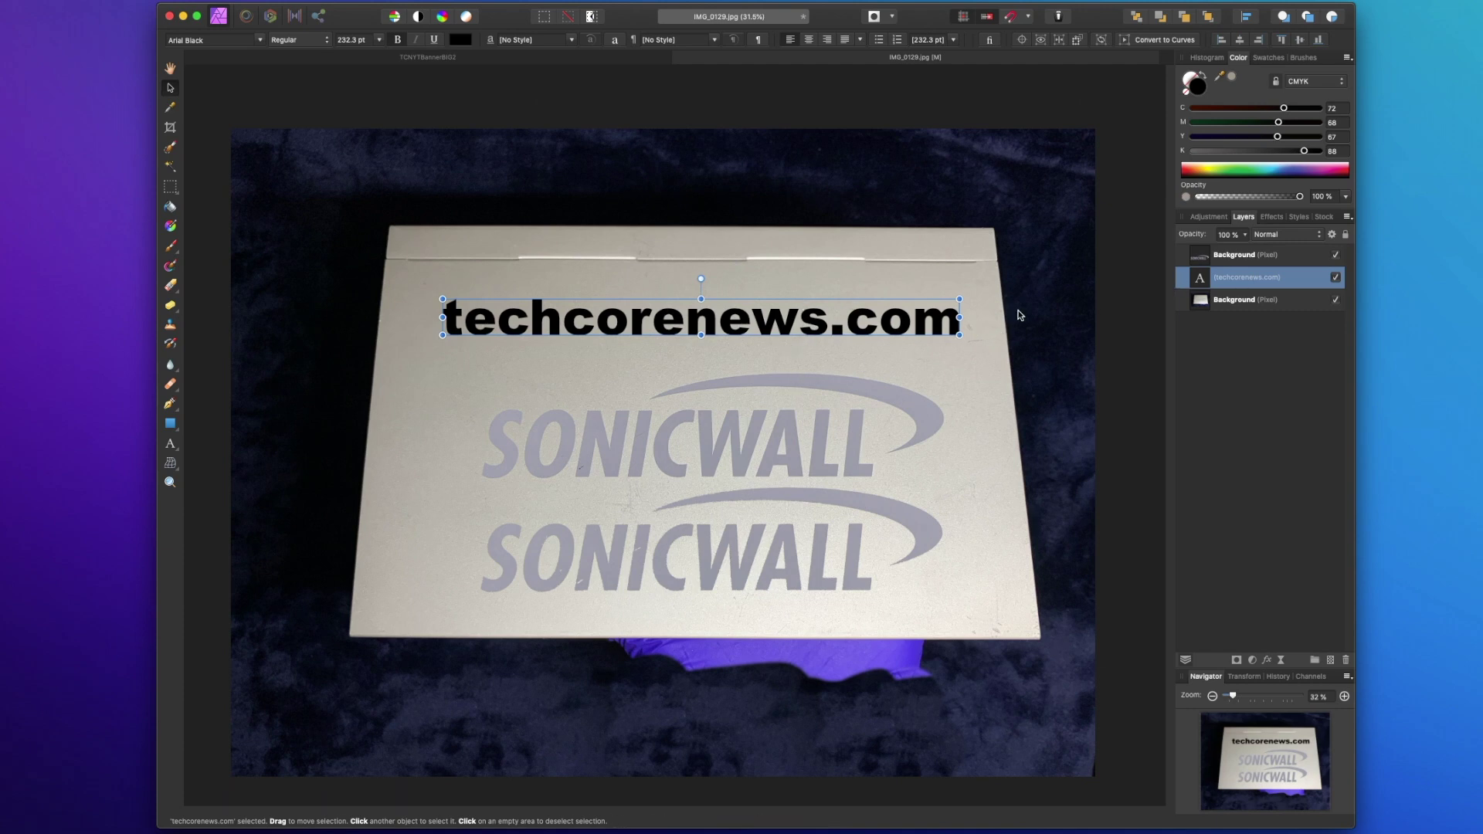
Bring up the text's context menu on the layer and the canvas to reach Layer Effects
{"action": "right_click", "coordinate": [1222, 275]}
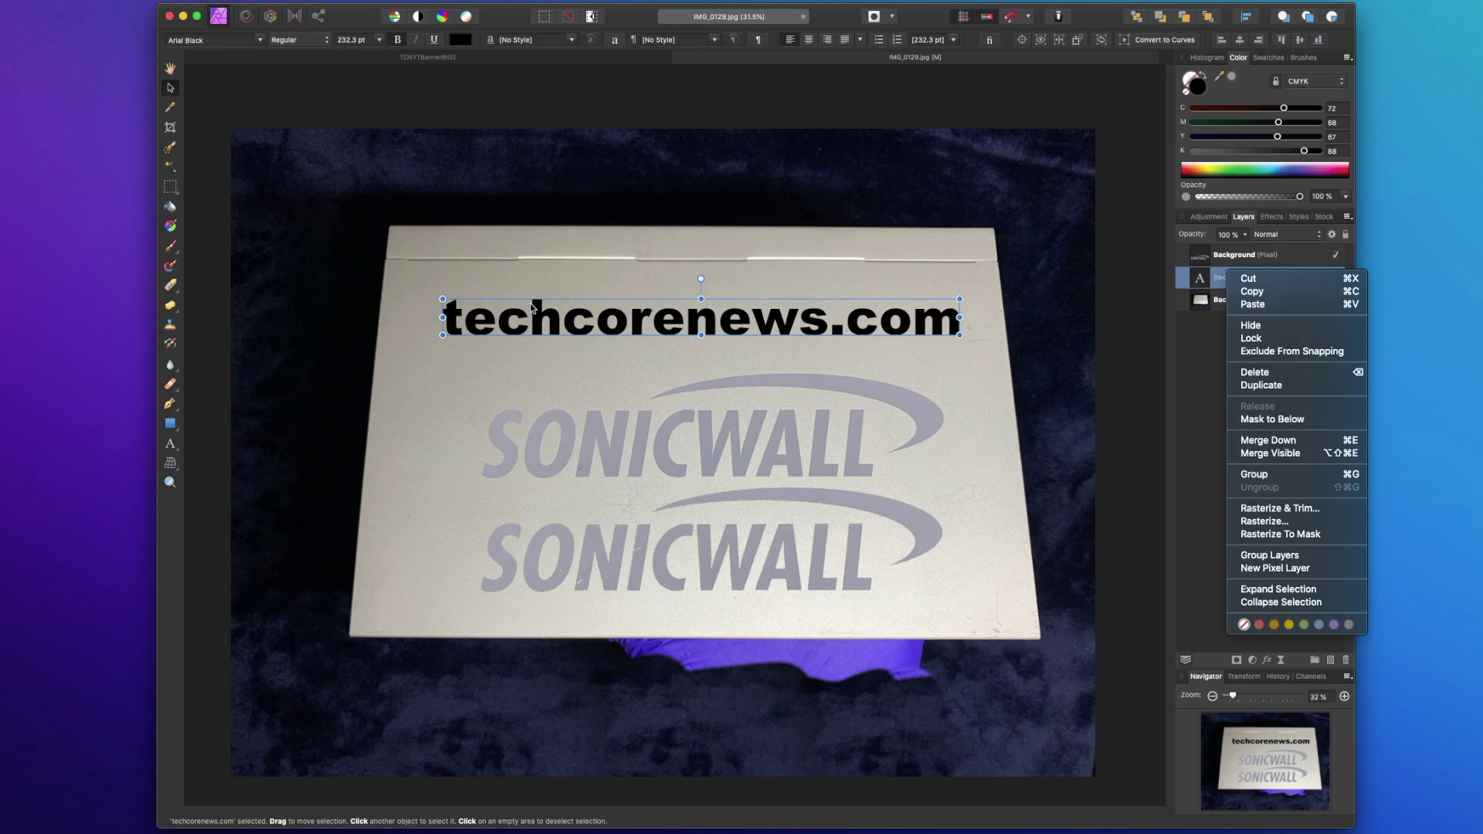
{"action": "right_click", "coordinate": [674, 317]}
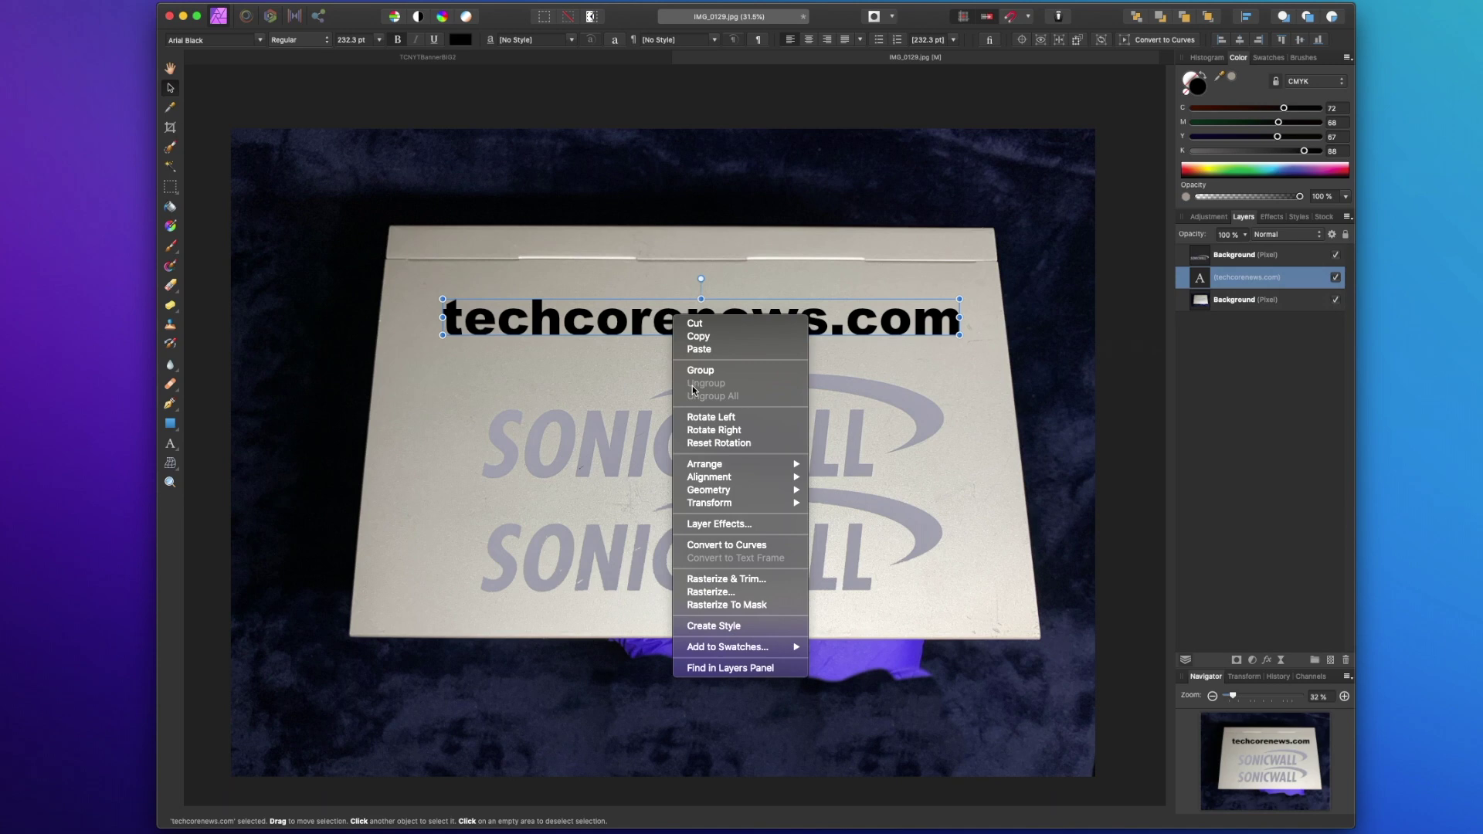
Open Layer Effects for the text and enable Gradient Overlay instead of Color Overlay
{"action": "left_click", "coordinate": [721, 526]}
{"action": "left_click_drag", "start_coordinate": [369, 216], "coordinate": [467, 513]}
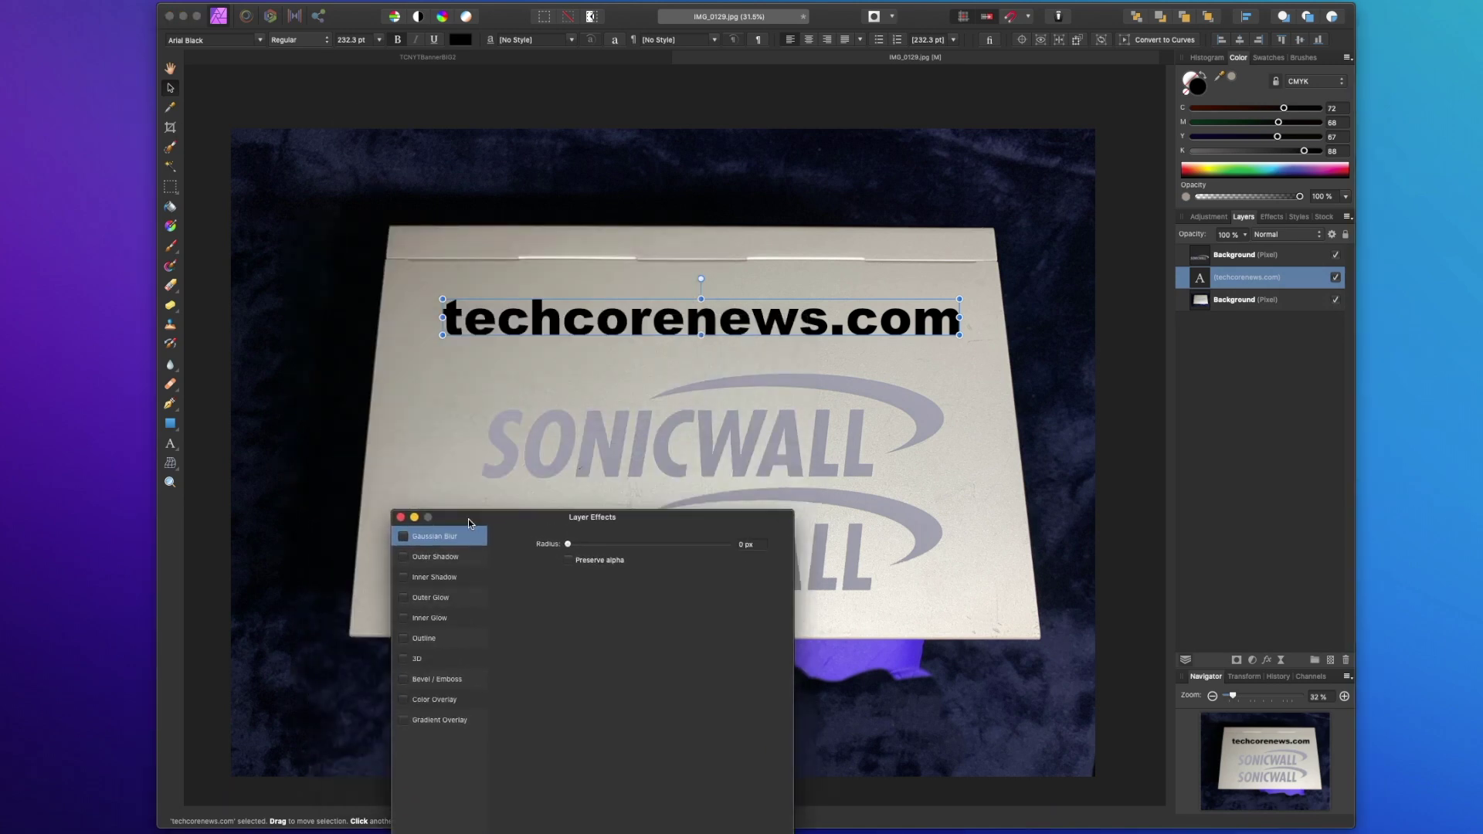
{"action": "left_click", "coordinate": [404, 699]}
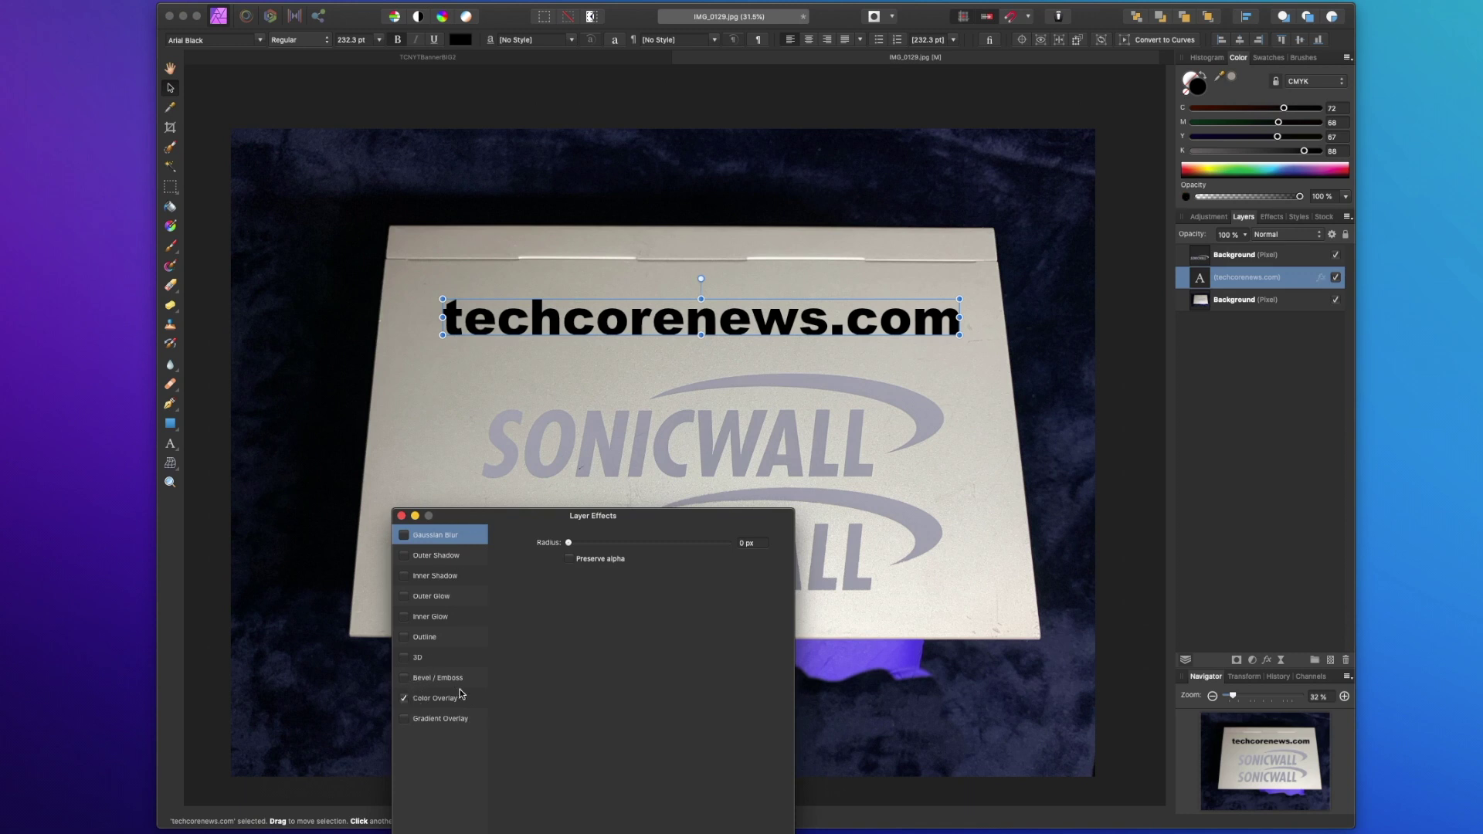
{"action": "left_click", "coordinate": [404, 701]}
{"action": "left_click", "coordinate": [427, 720]}
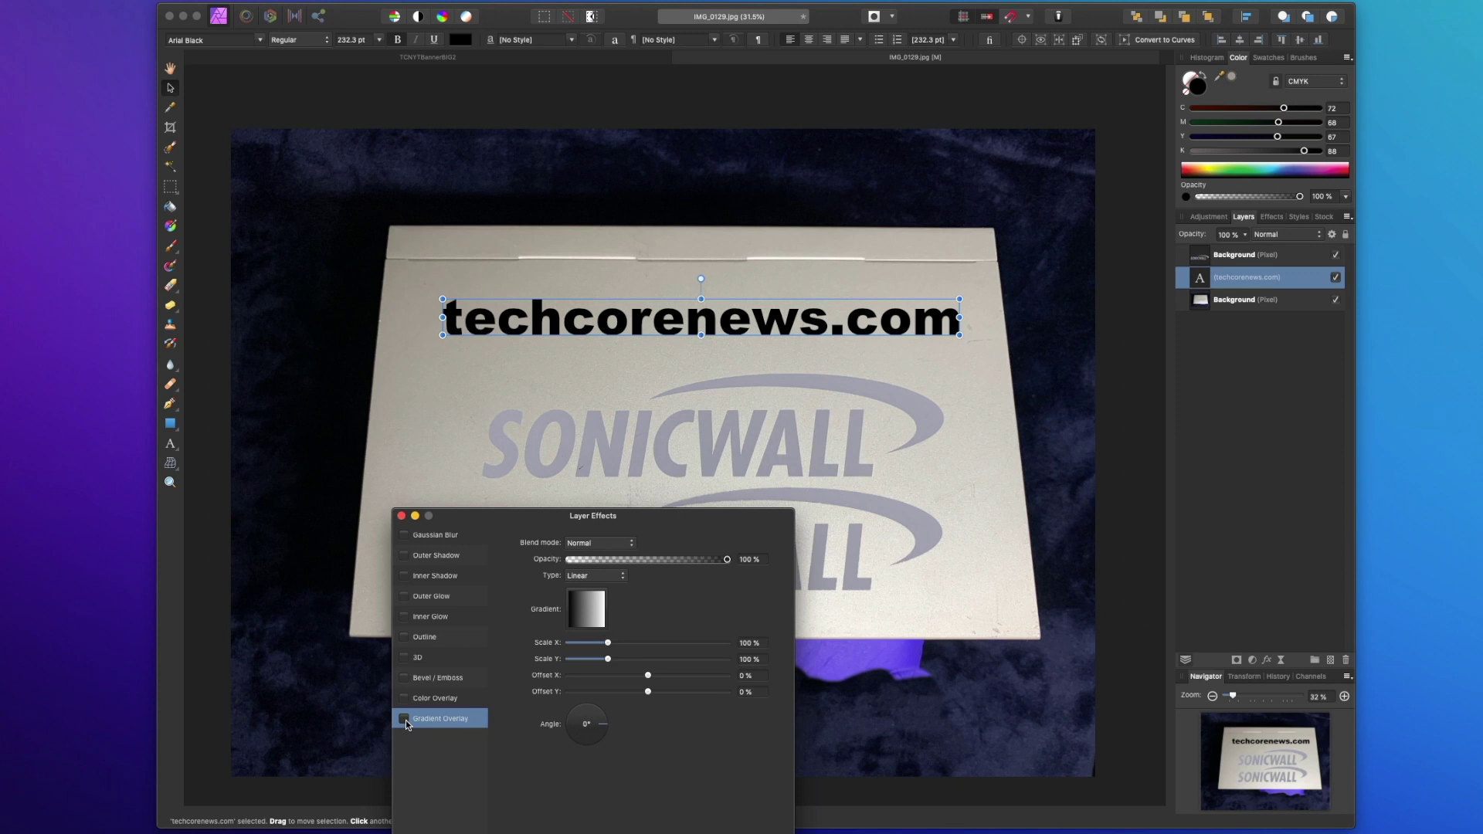
{"action": "left_click", "coordinate": [403, 720]}
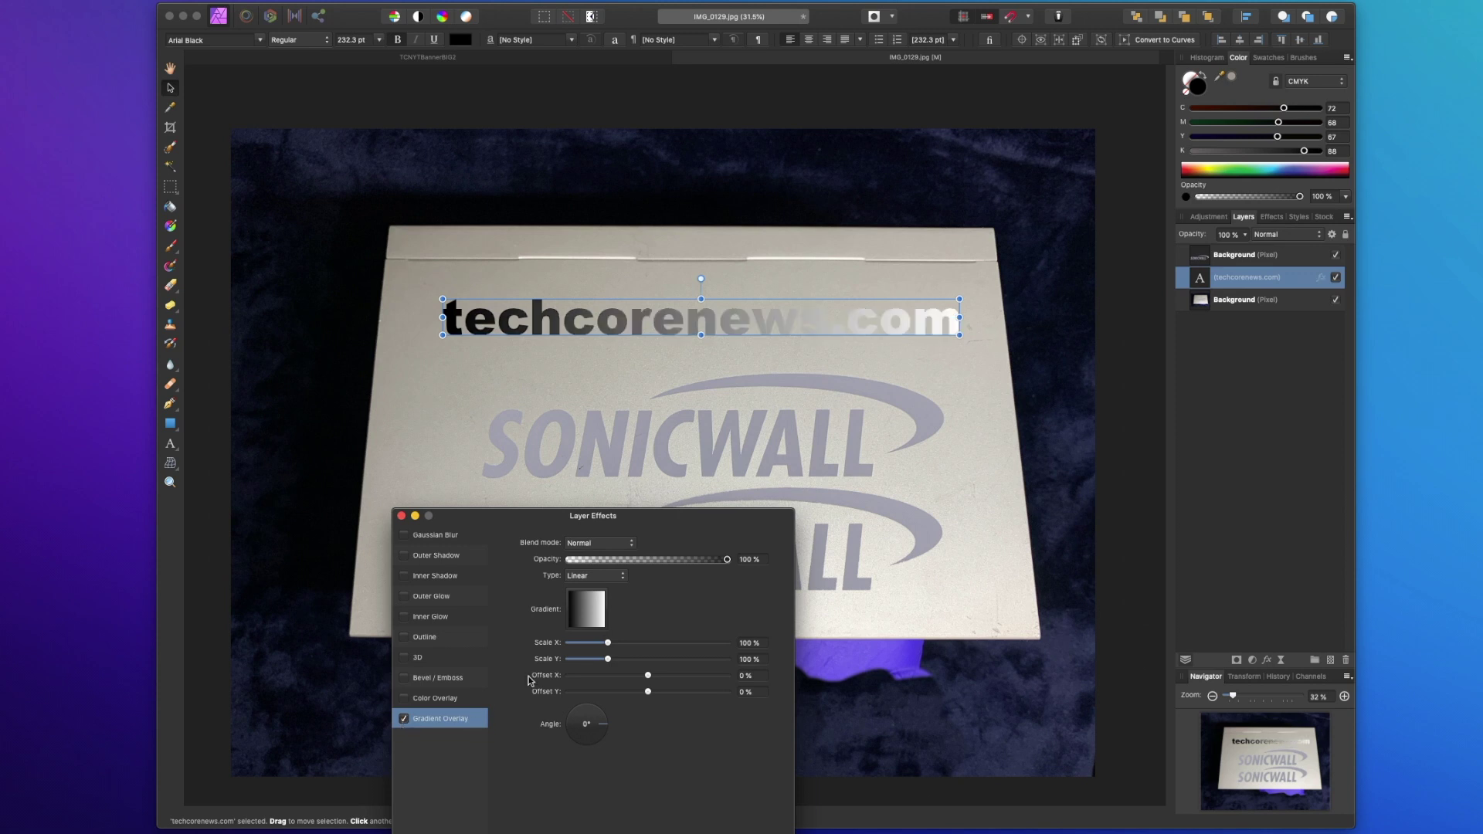
Set the gradient's start stop to red and end stop to magenta, then close the editor
{"action": "left_click", "coordinate": [585, 607]}
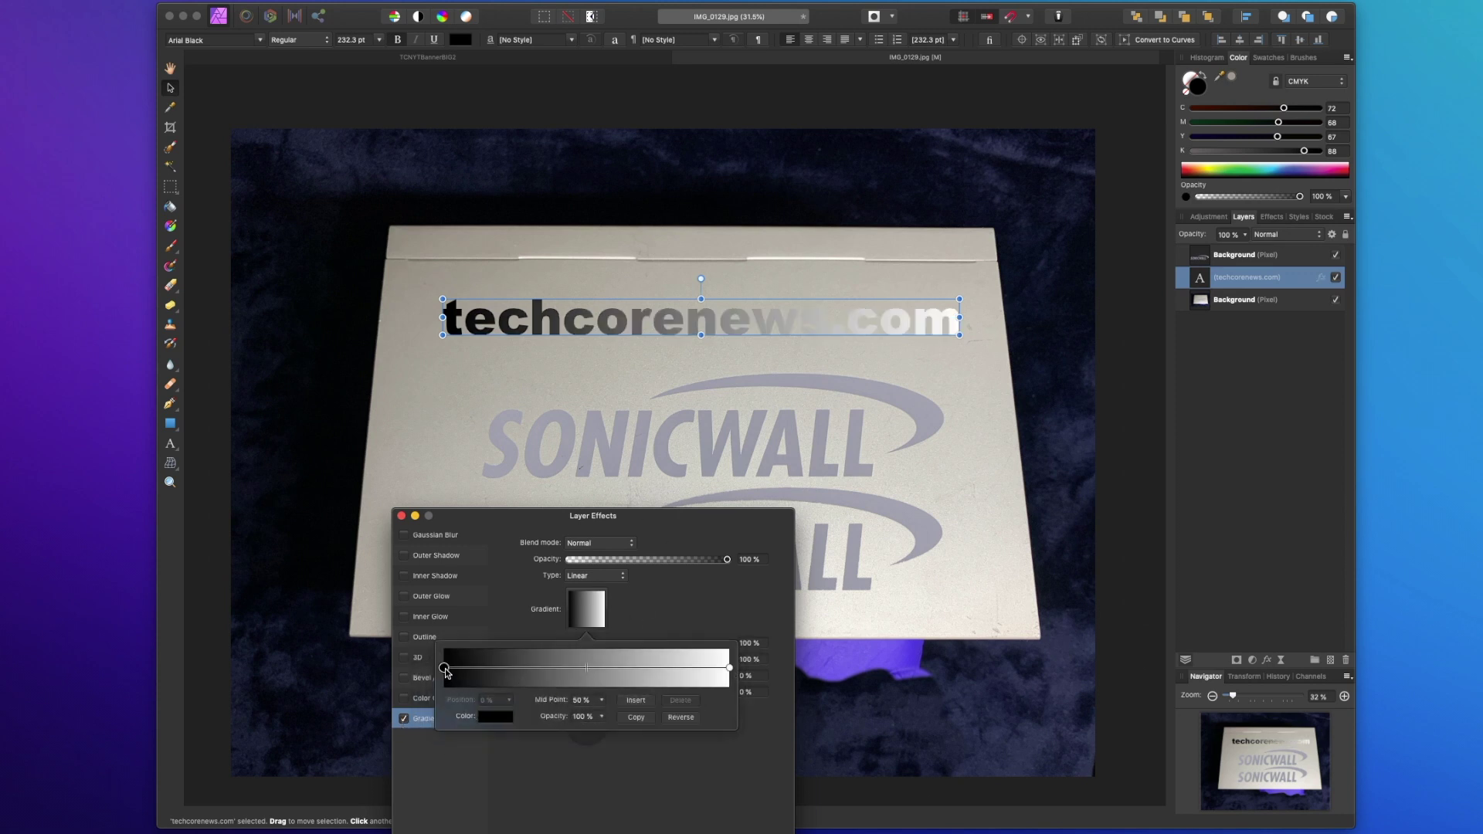
{"action": "left_click", "coordinate": [503, 718]}
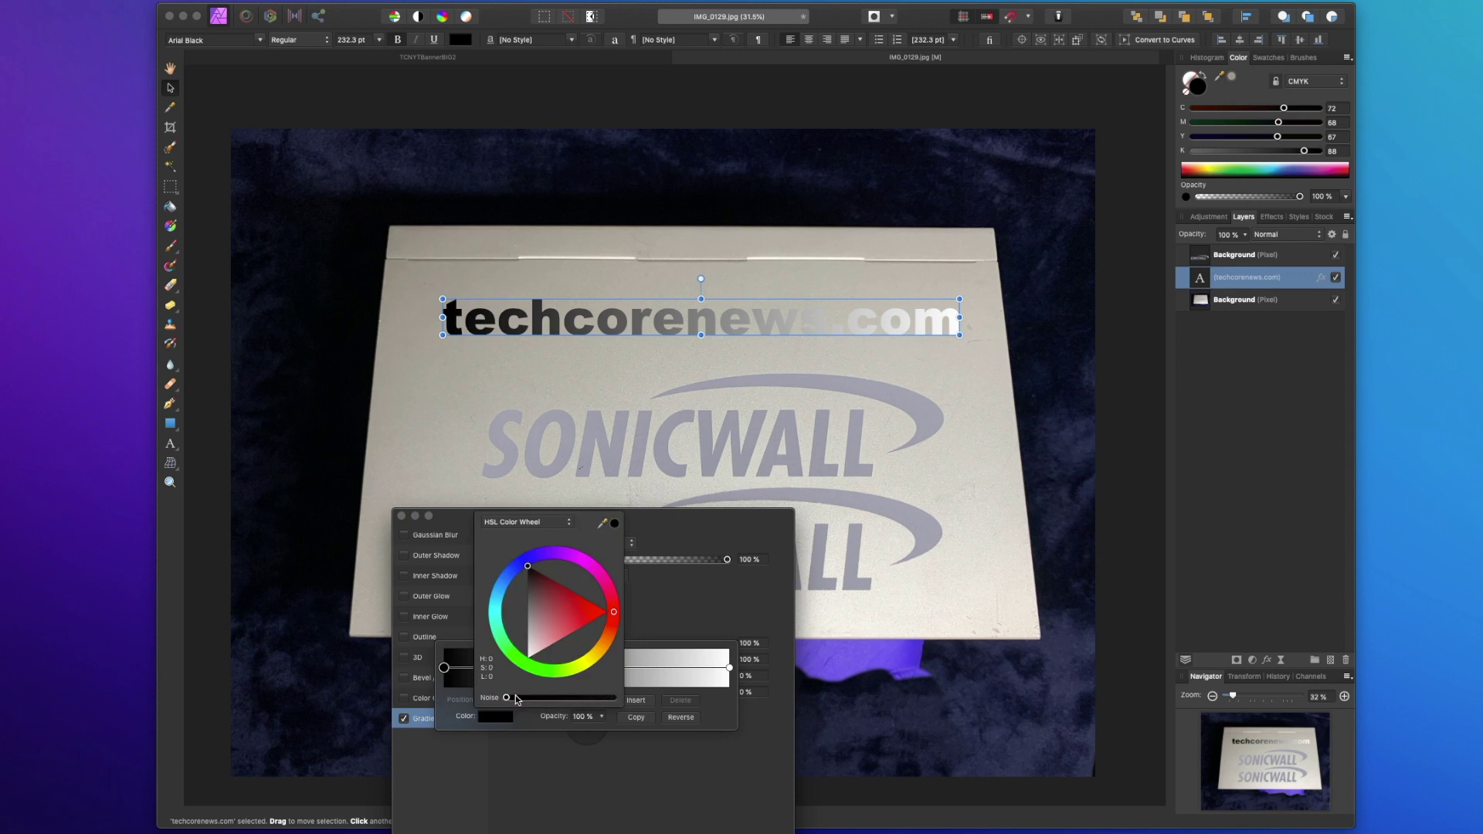
{"action": "left_click", "coordinate": [578, 605]}
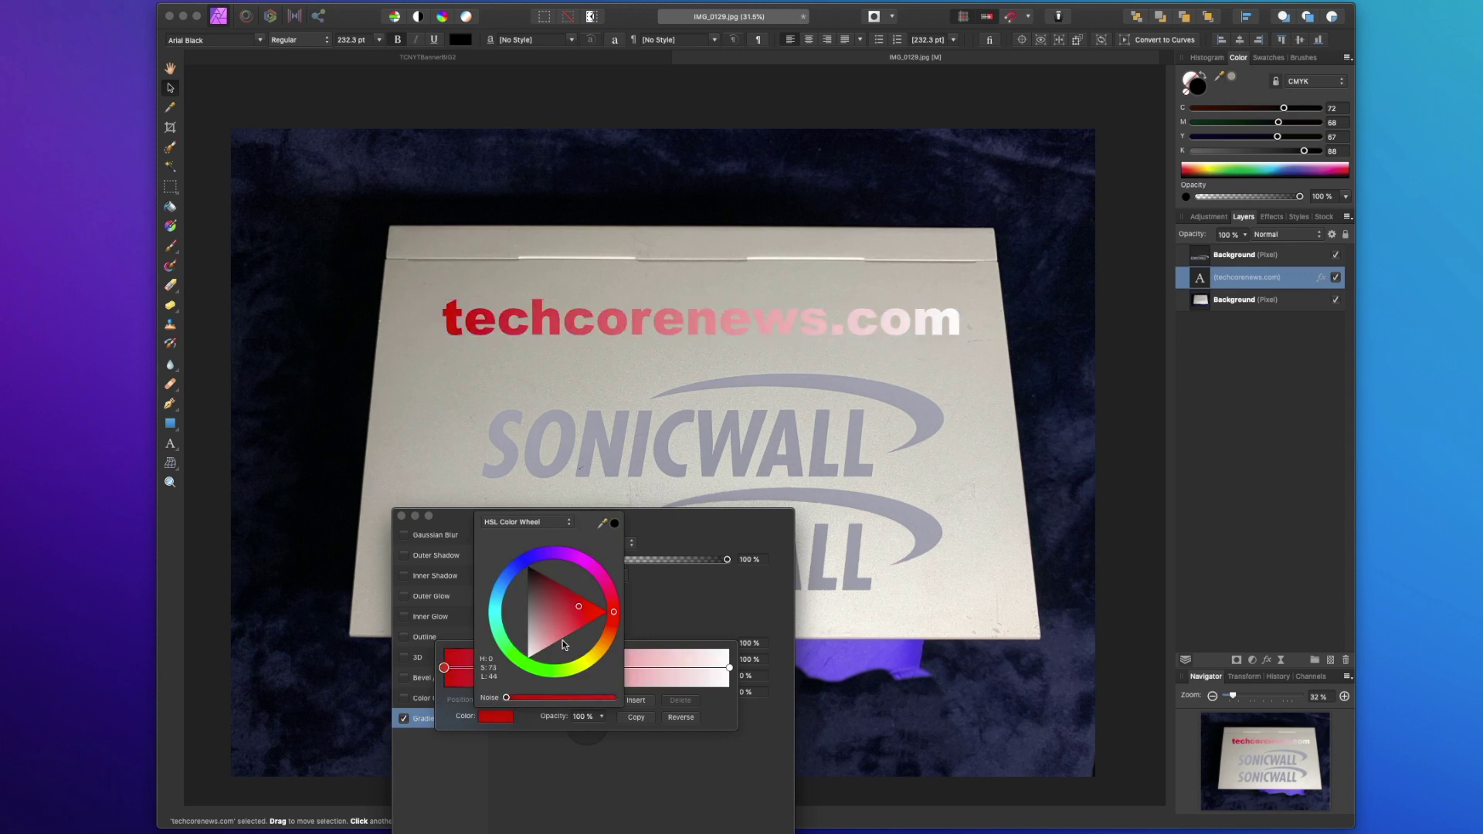
{"action": "left_click", "coordinate": [728, 563]}
{"action": "left_click", "coordinate": [730, 668]}
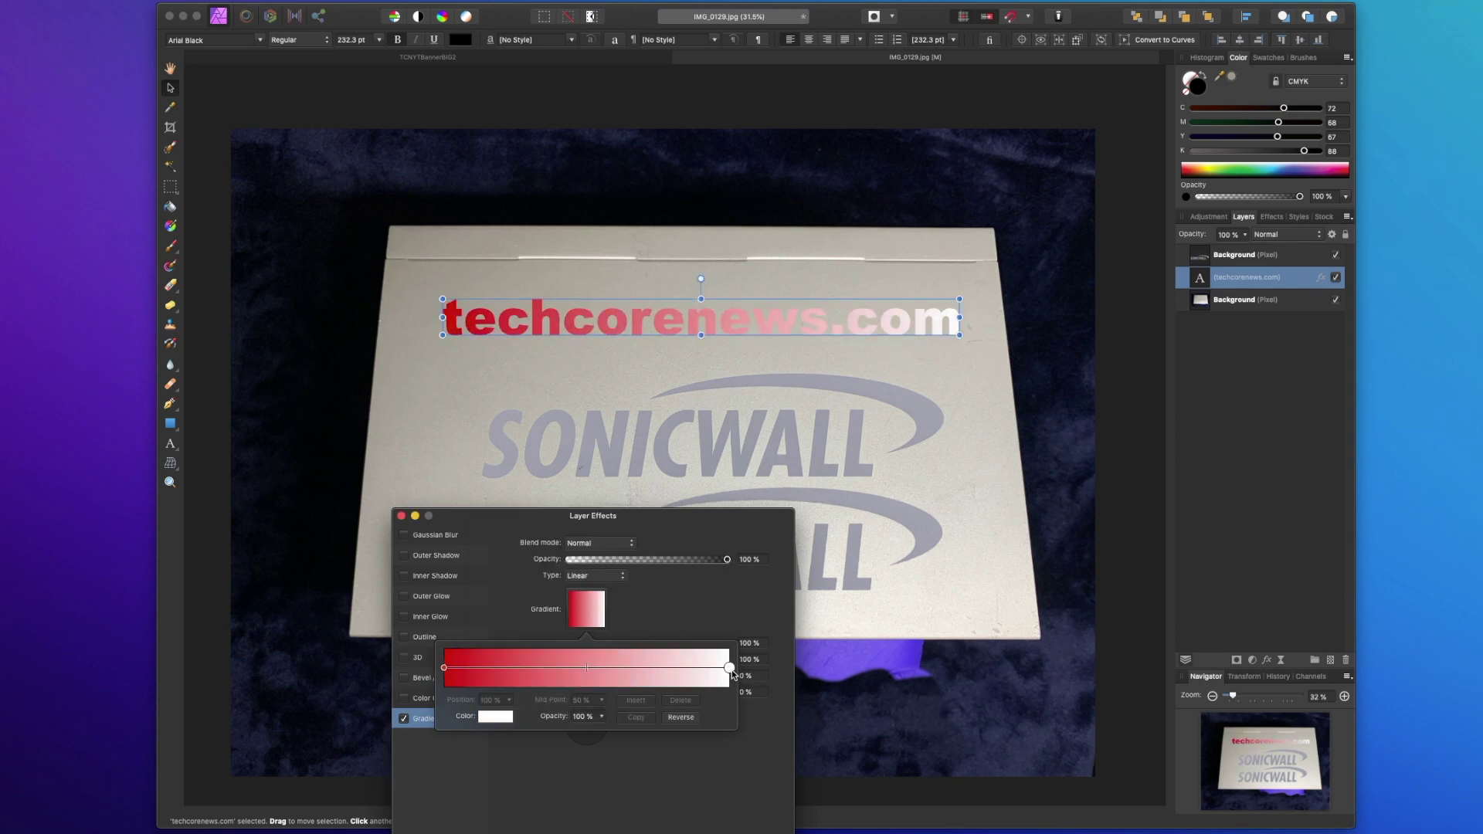
{"action": "left_click", "coordinate": [502, 723]}
{"action": "left_click", "coordinate": [506, 719]}
{"action": "left_click", "coordinate": [507, 720]}
{"action": "mouse_move", "coordinate": [567, 570]}
{"action": "left_mouse_down"}
{"action": "mouse_move", "coordinate": [512, 563]}
{"action": "mouse_move", "coordinate": [493, 610]}
{"action": "mouse_move", "coordinate": [511, 655]}
{"action": "mouse_move", "coordinate": [540, 666]}
{"action": "mouse_move", "coordinate": [618, 614]}
{"action": "mouse_move", "coordinate": [599, 570]}
{"action": "mouse_move", "coordinate": [573, 563]}
{"action": "left_mouse_up"}
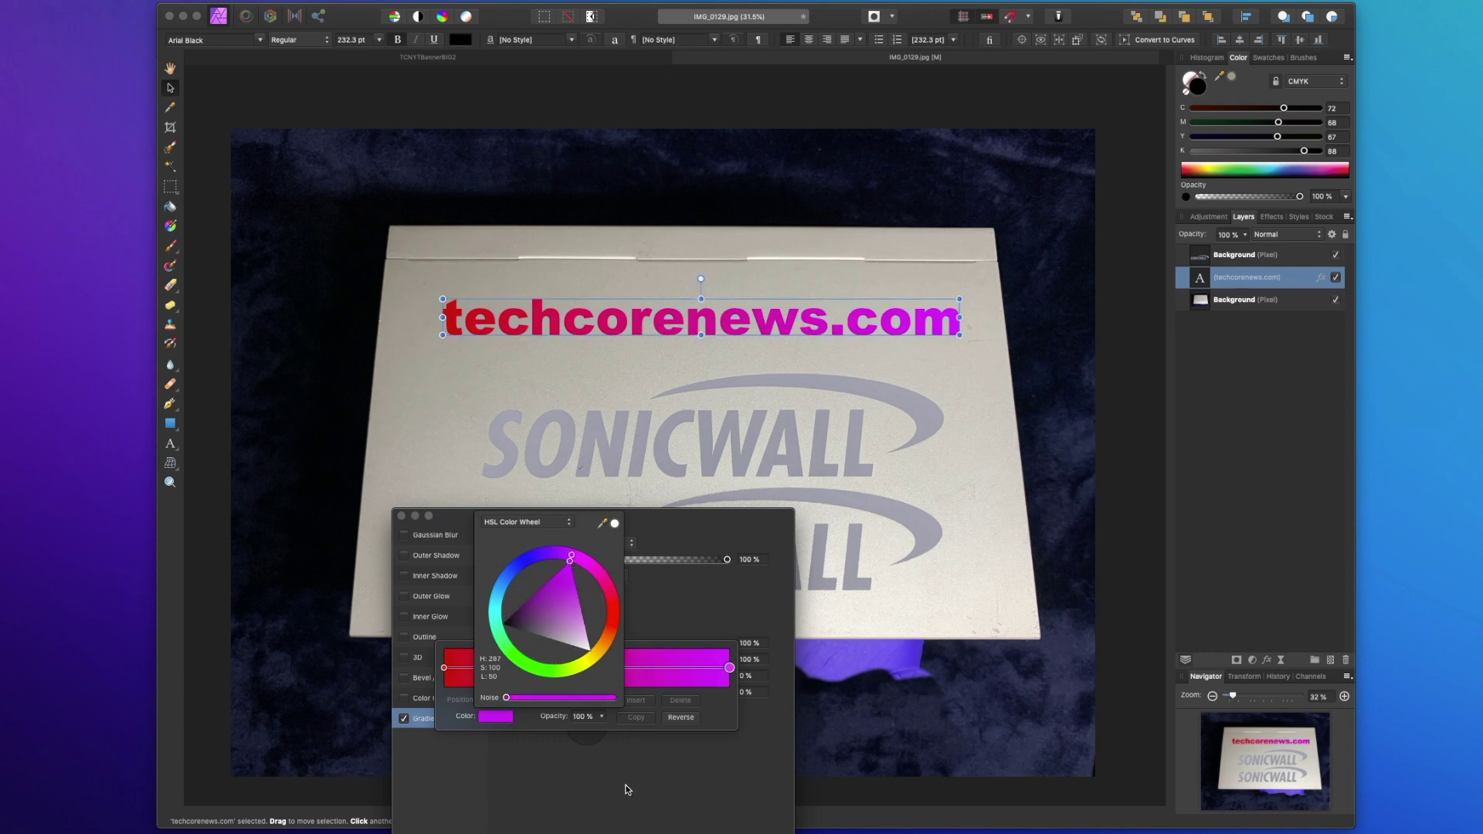
{"action": "left_click", "coordinate": [699, 618]}
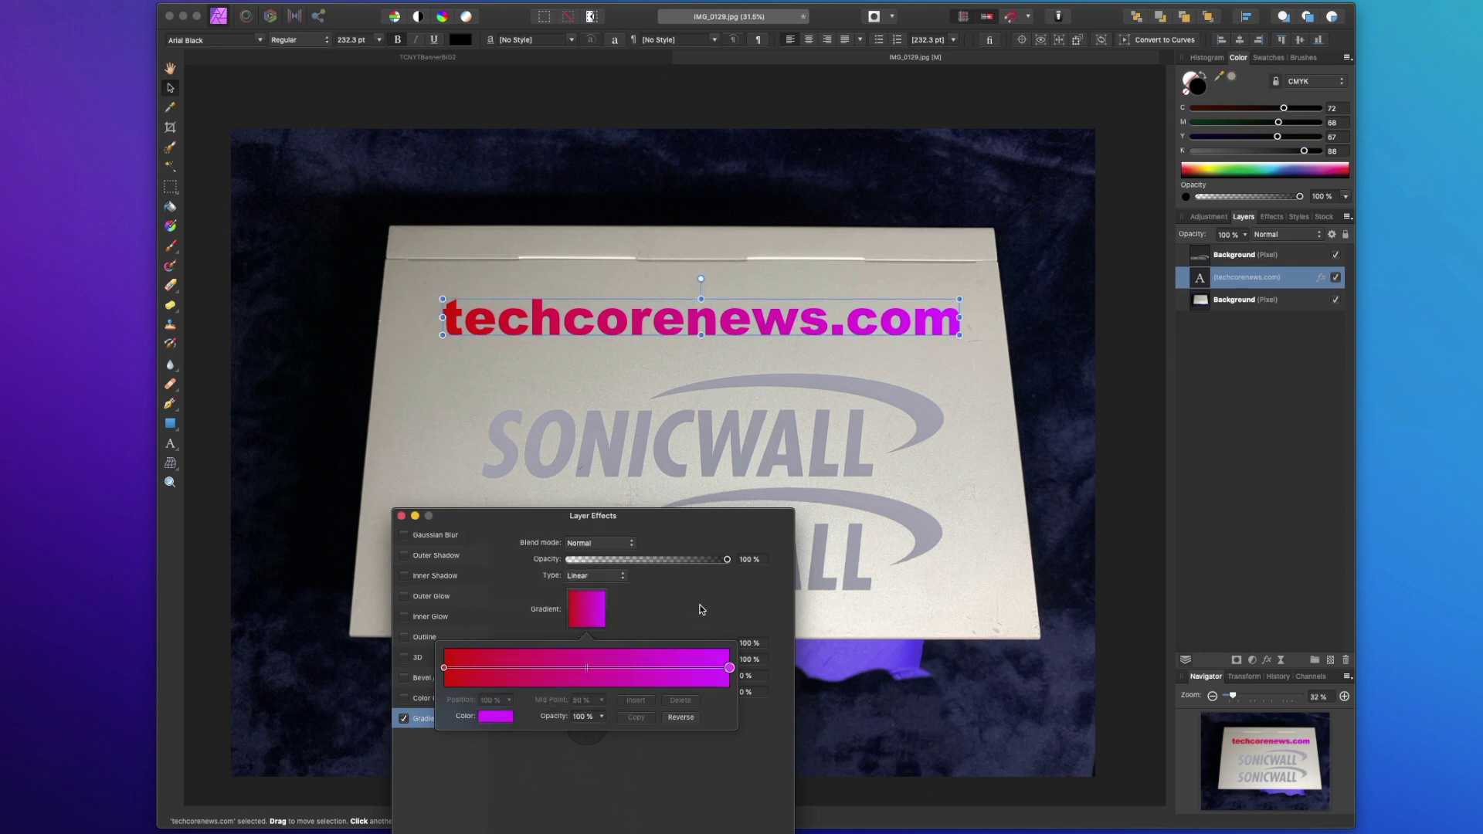
{"action": "left_click", "coordinate": [440, 781]}
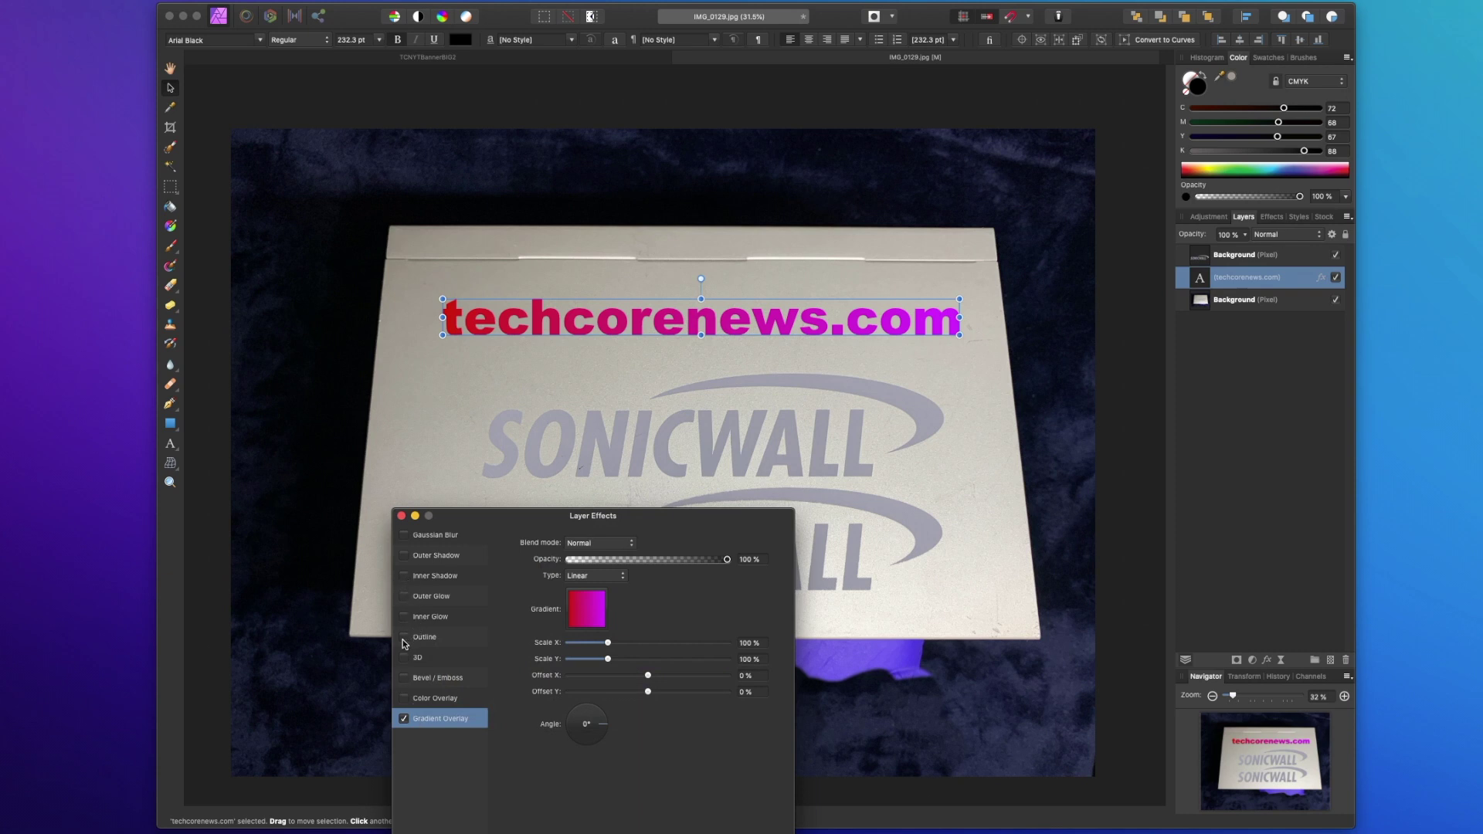
Add a thick black Outline of about 25 px to the techcorenews.com text and close Layer Effects
{"action": "left_click", "coordinate": [437, 635]}
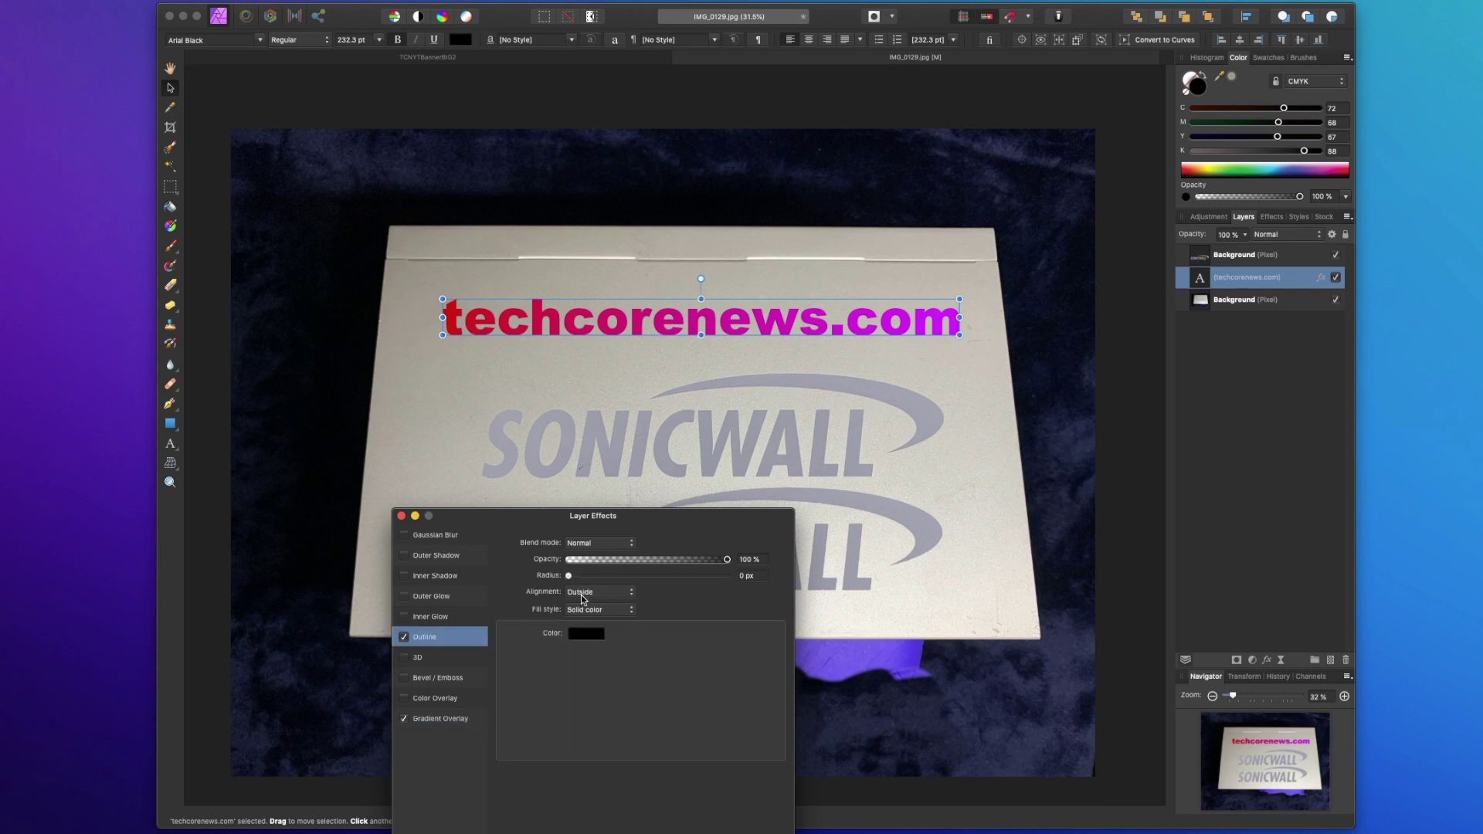
{"action": "left_click_drag", "start_coordinate": [569, 576], "coordinate": [665, 575]}
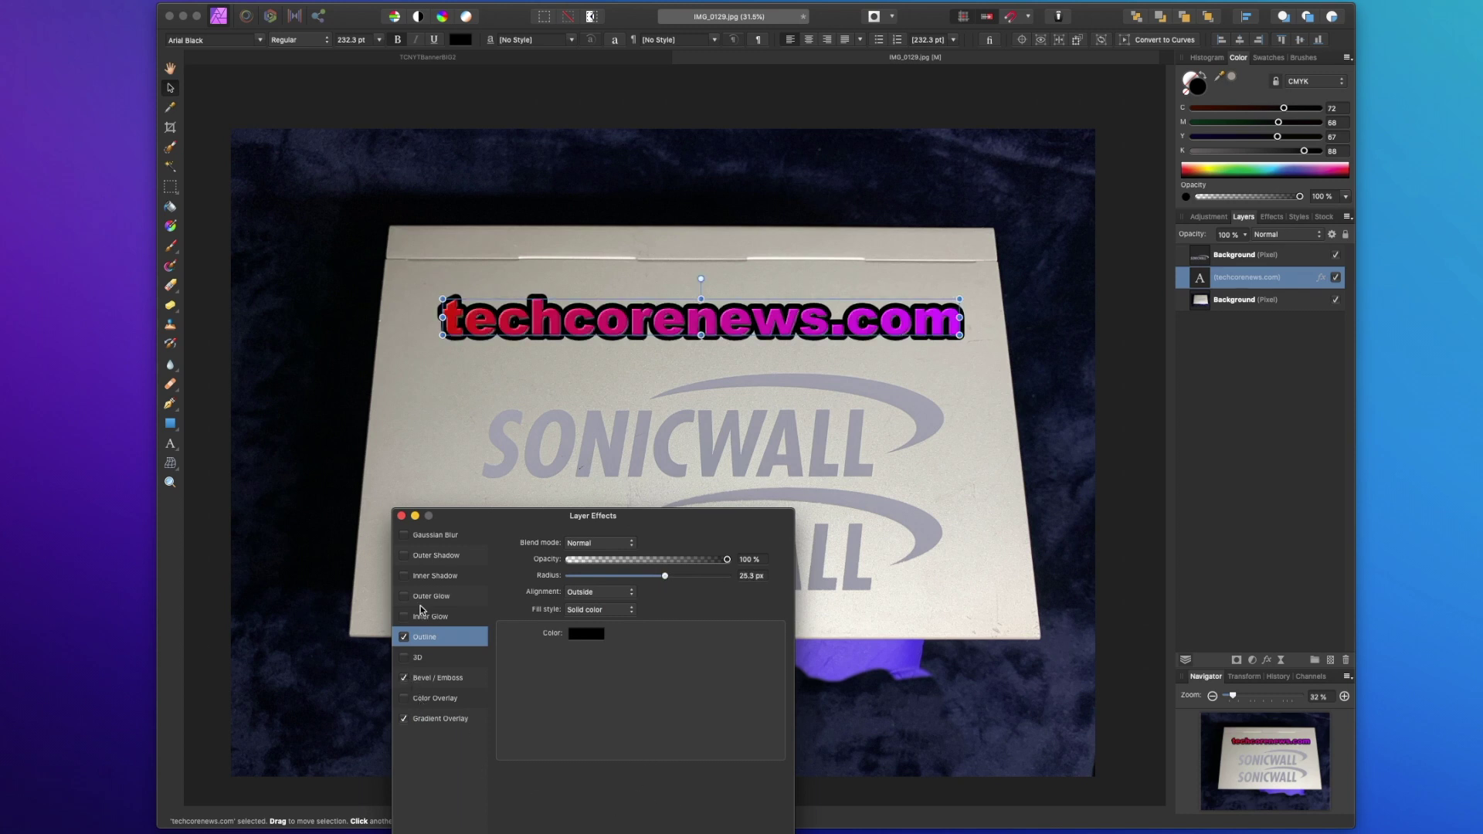
{"action": "left_click", "coordinate": [378, 703]}
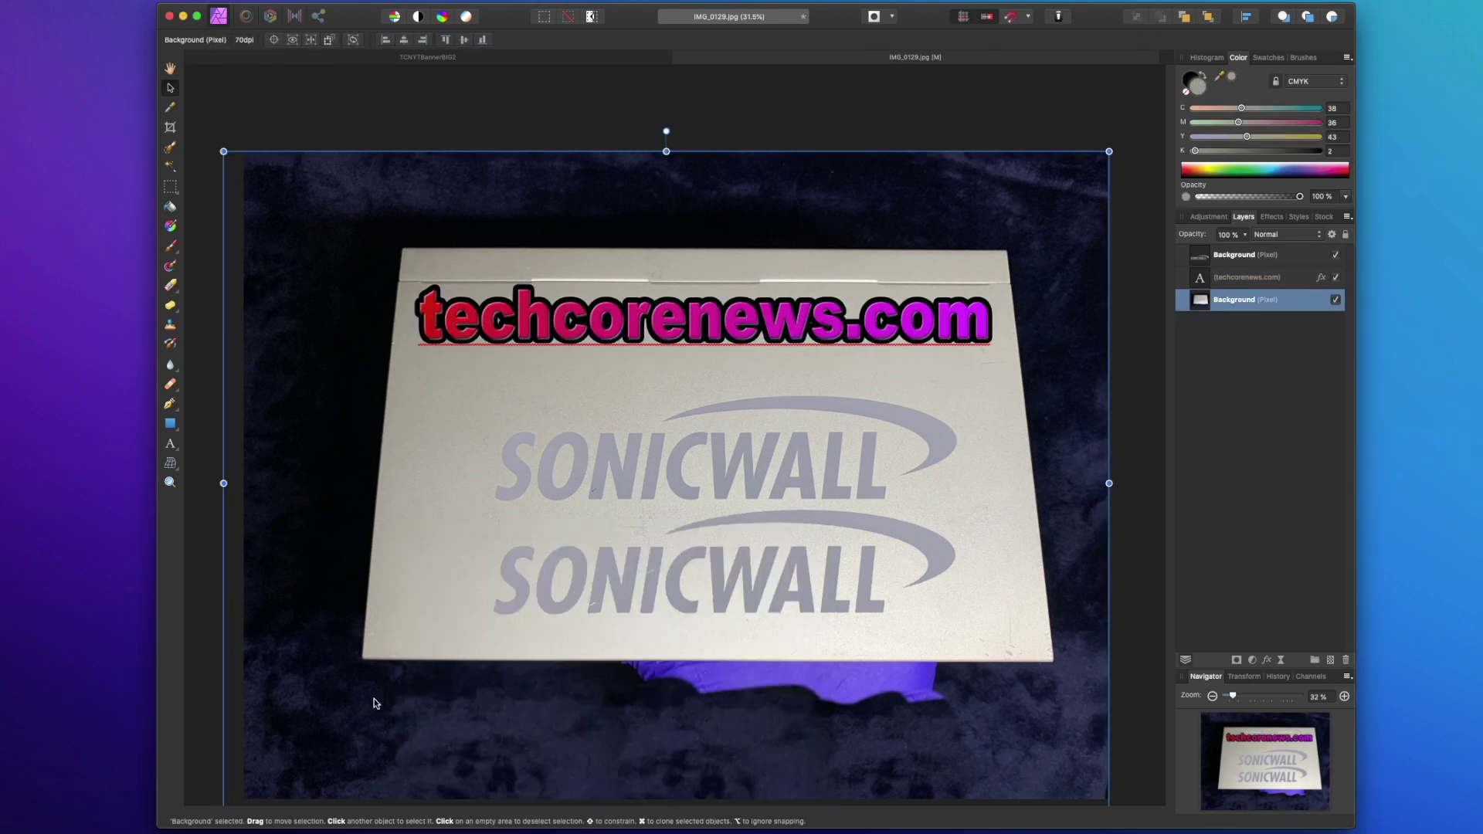
Switch to the Freehand Selection Tool in polygonal straight-edge mode
{"action": "left_click", "coordinate": [176, 193]}
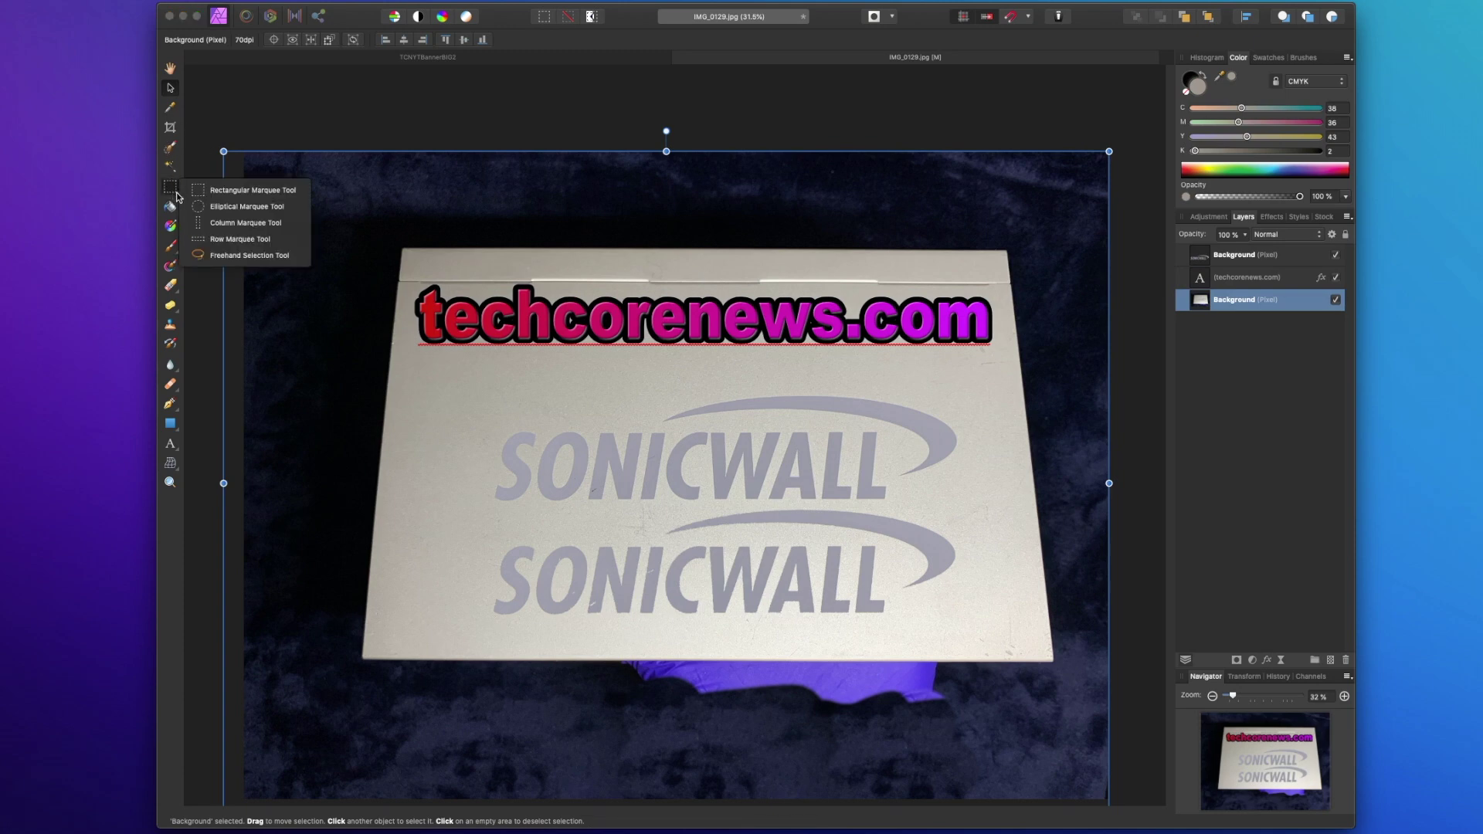
{"action": "left_click", "coordinate": [229, 255]}
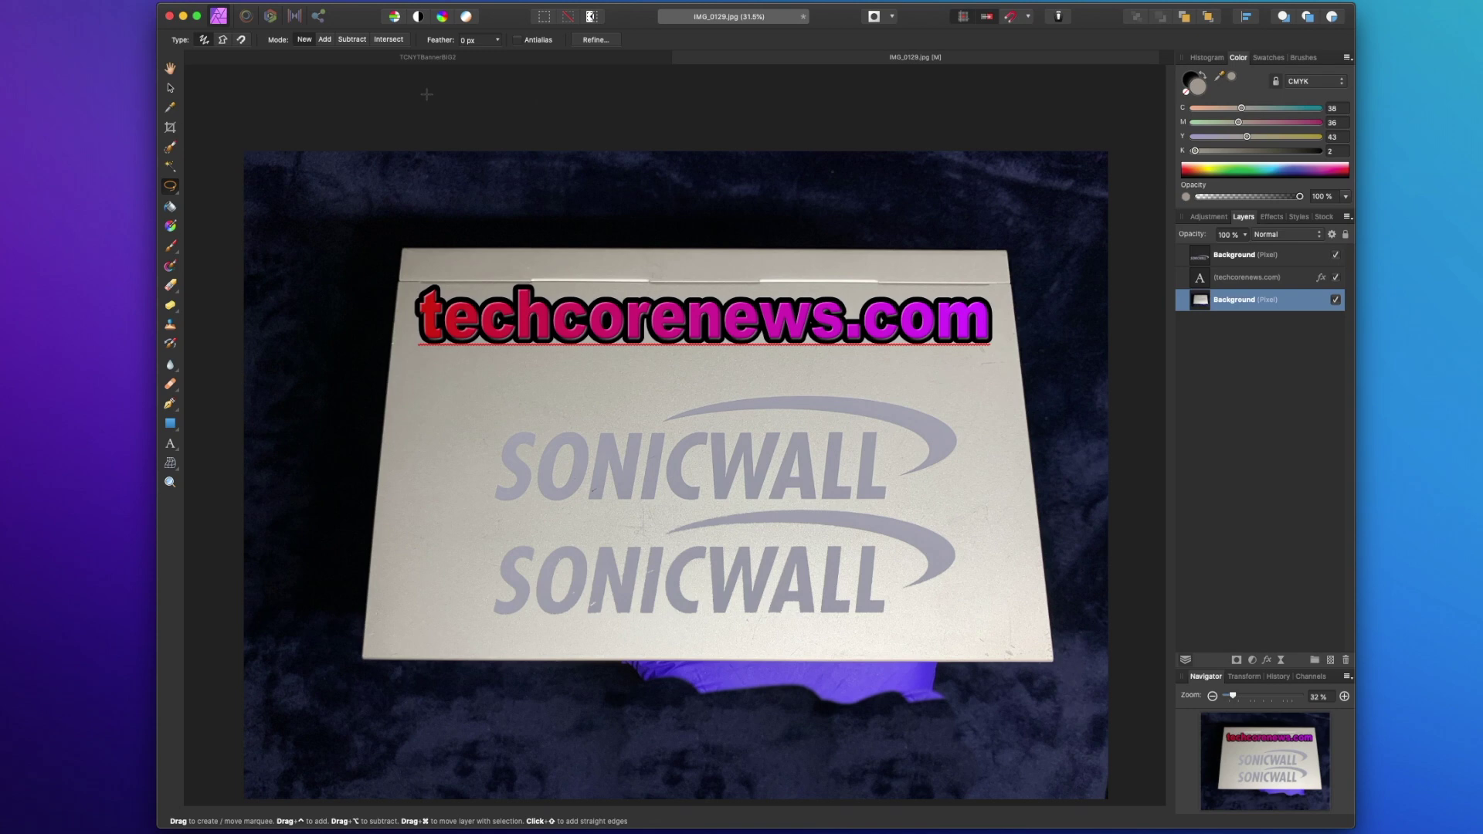
{"action": "left_click", "coordinate": [241, 40]}
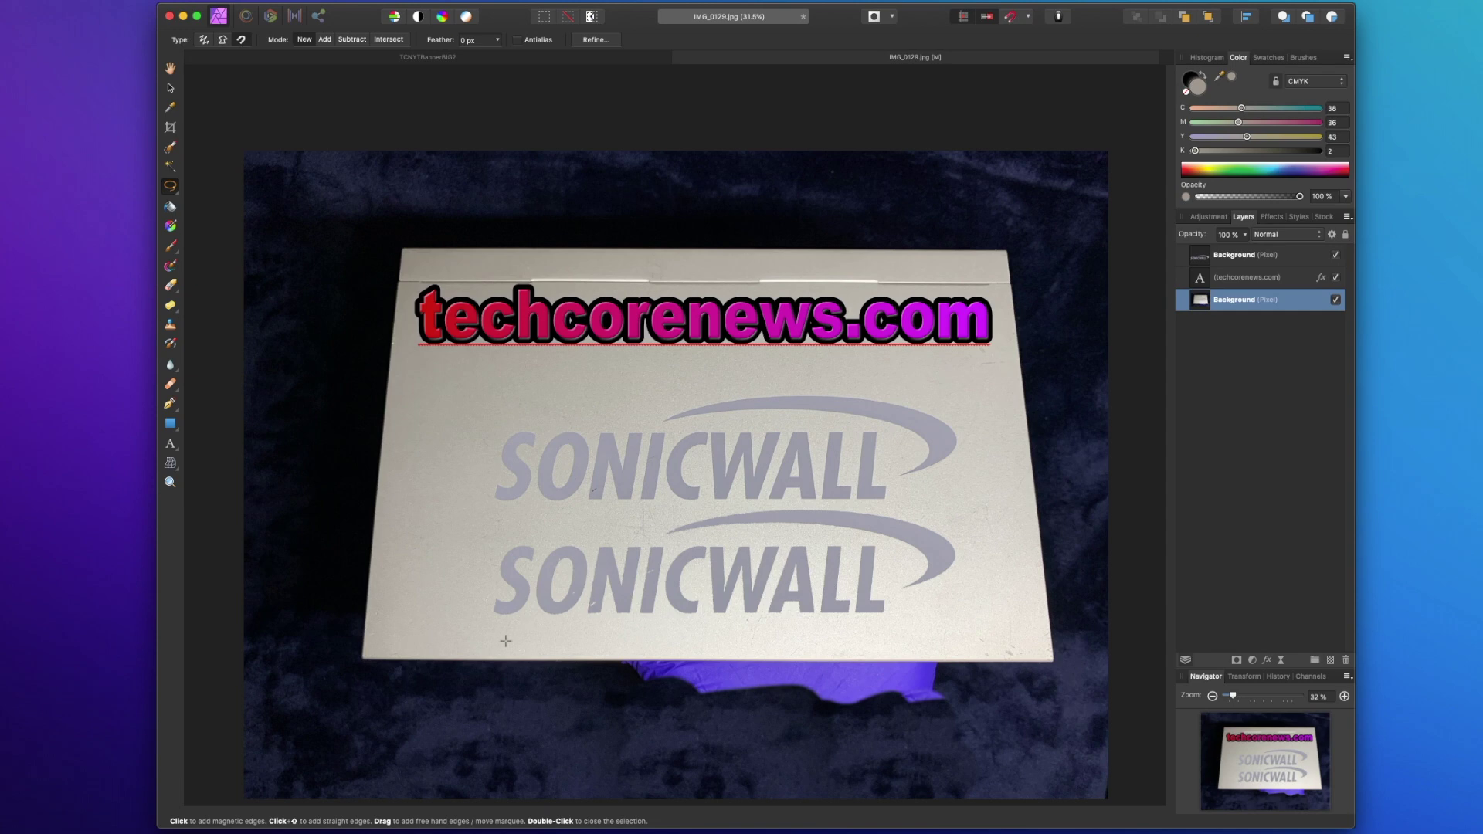
{"action": "left_click", "coordinate": [221, 40]}
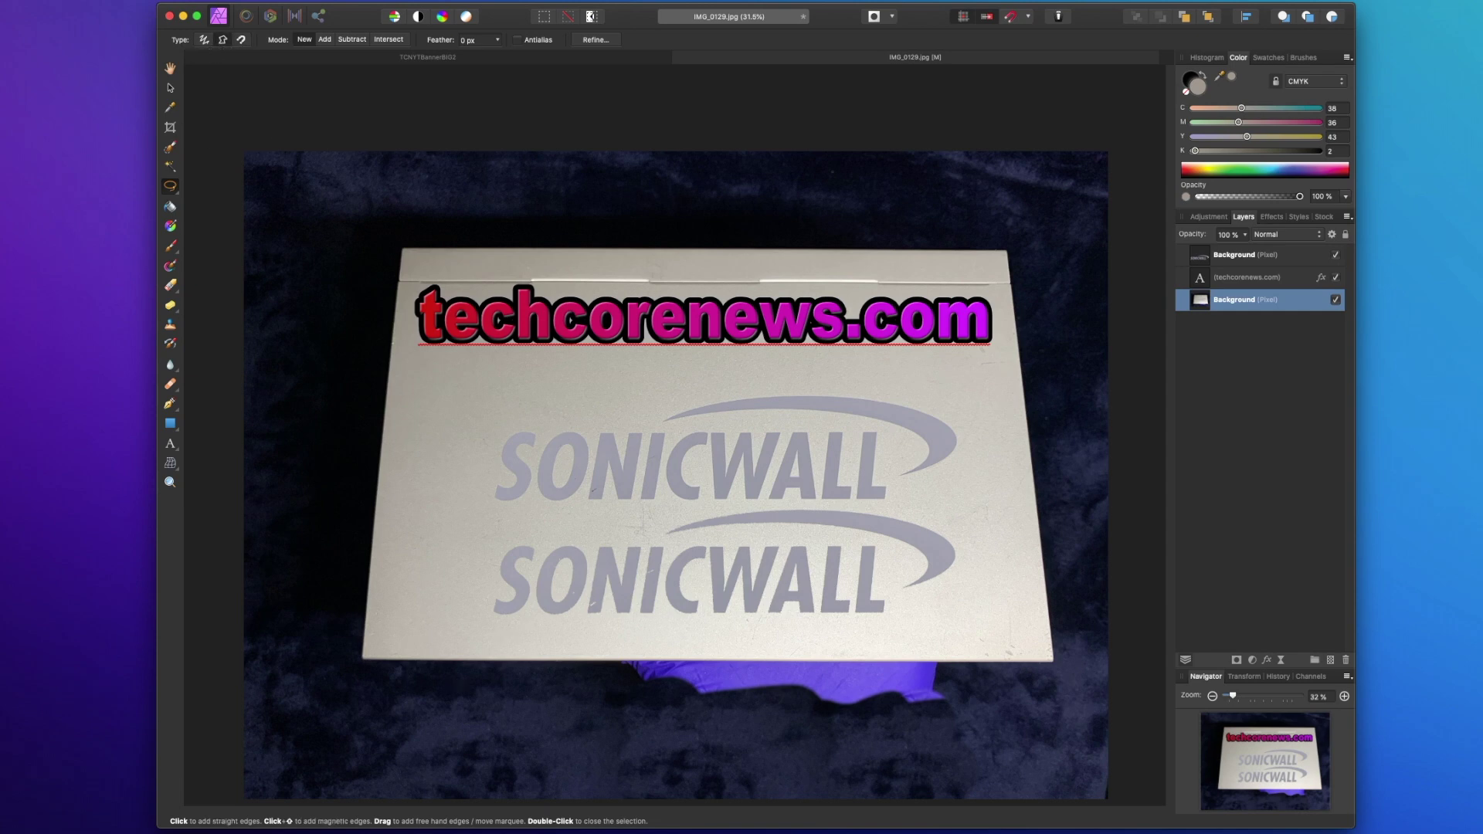
Outline the purple hand below the box, delete it from the Background, and deselect
{"action": "left_click", "coordinate": [582, 661]}
{"action": "left_click", "coordinate": [1018, 662]}
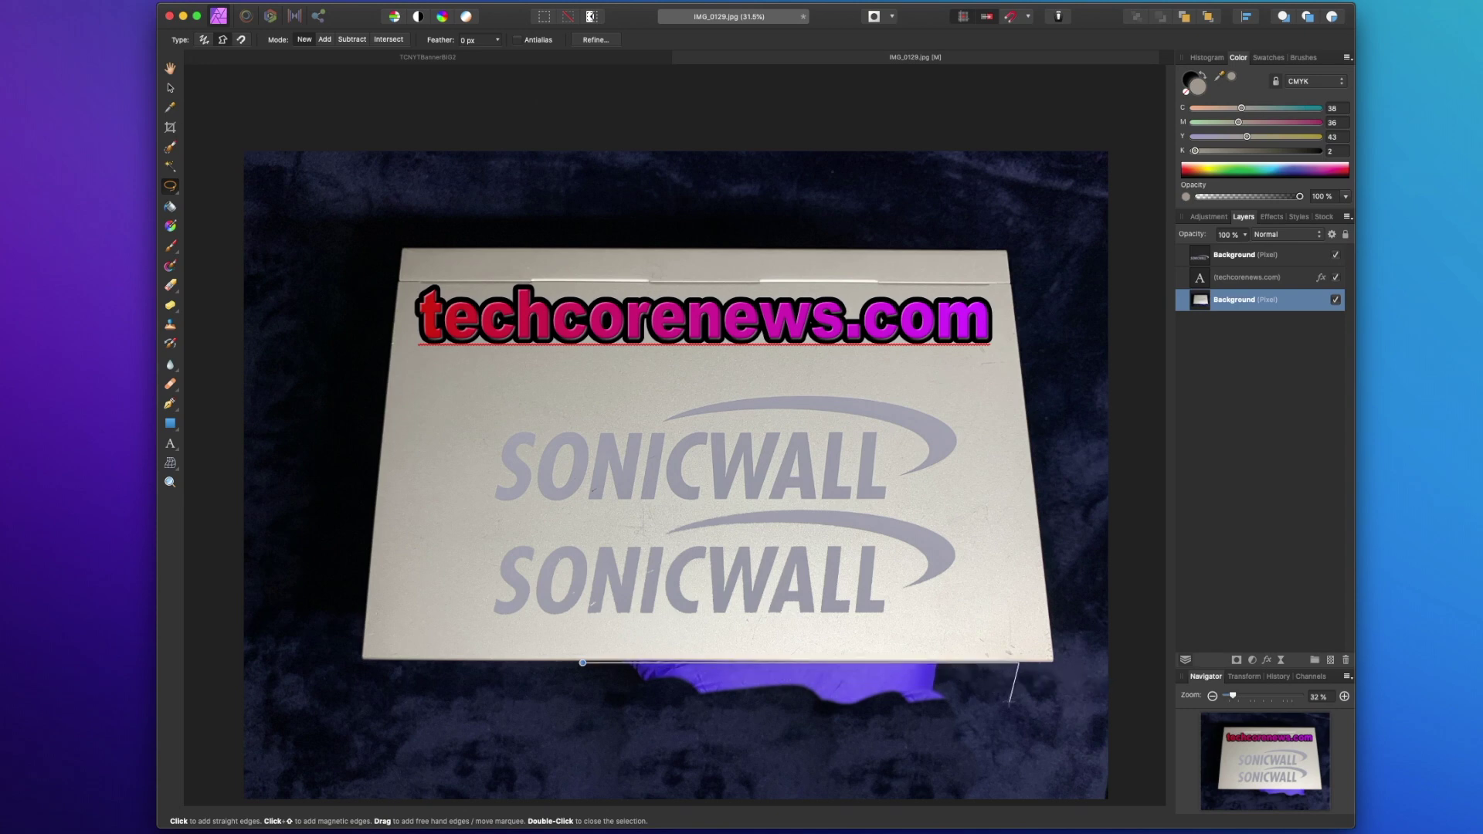
{"action": "left_click", "coordinate": [949, 715]}
{"action": "left_click", "coordinate": [694, 712]}
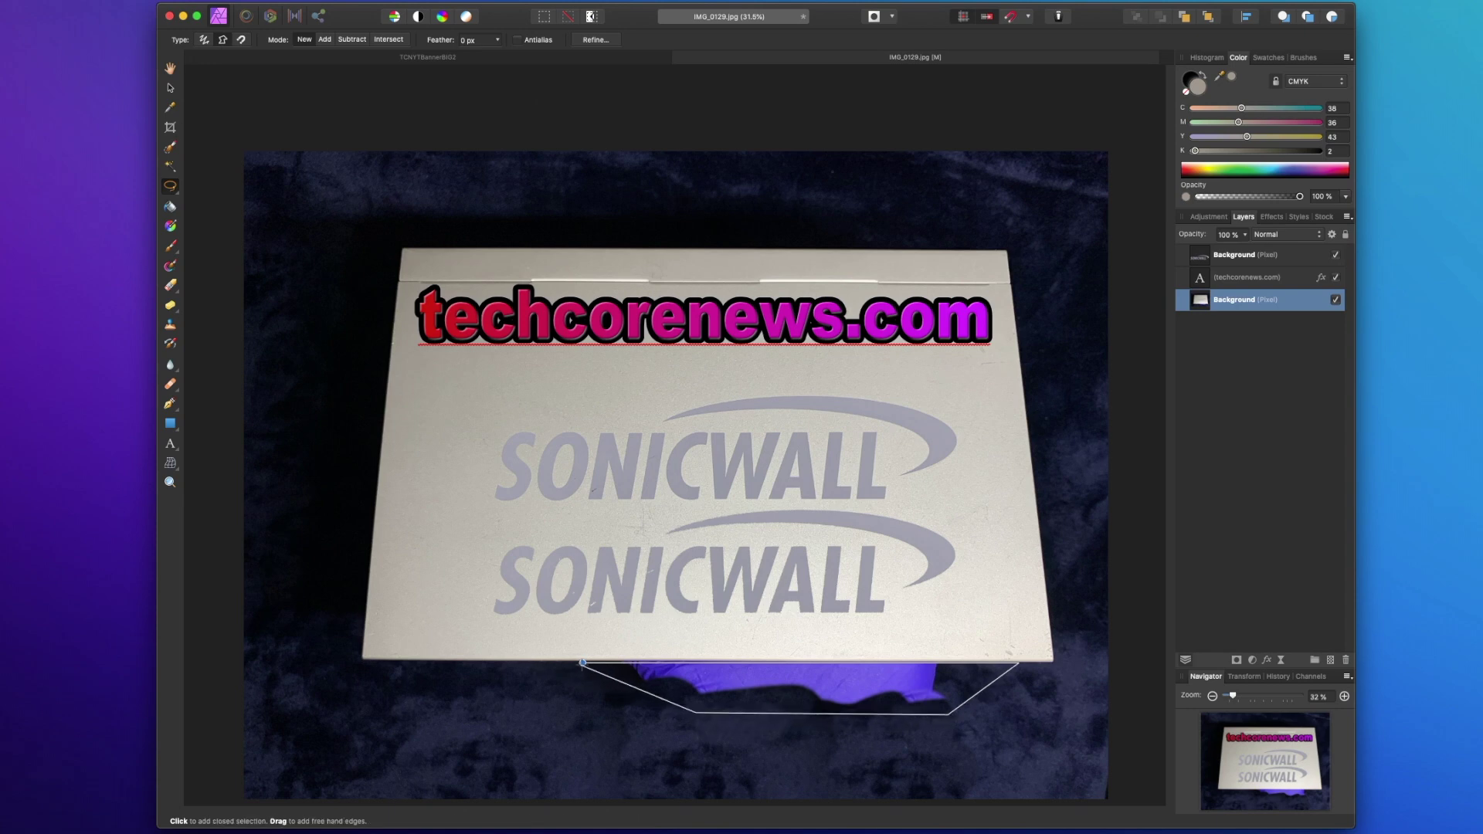
{"action": "left_click", "coordinate": [582, 663]}
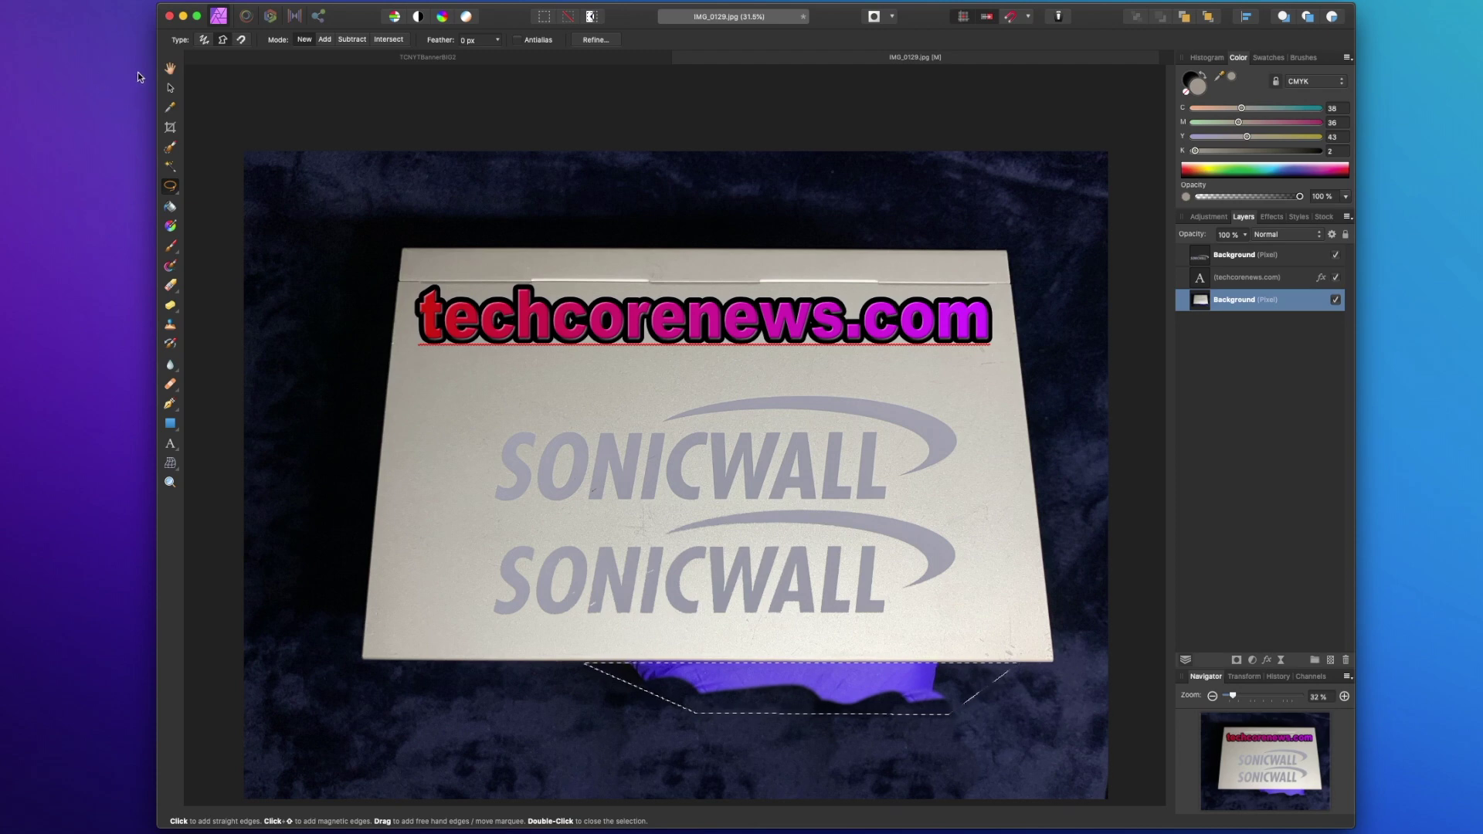
{"action": "left_click", "coordinate": [171, 89]}
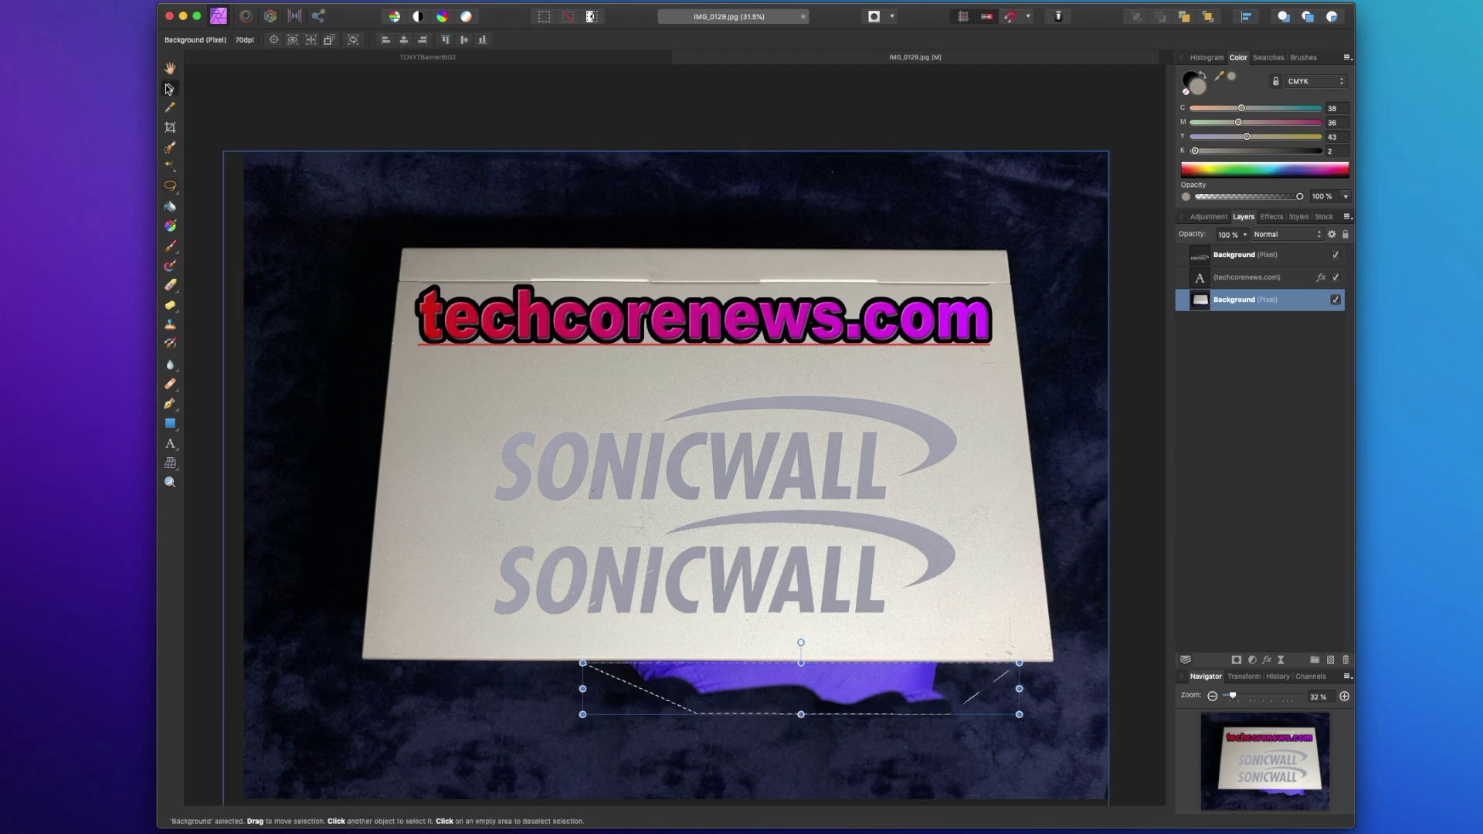
{"action": "key", "text": "Delete"}
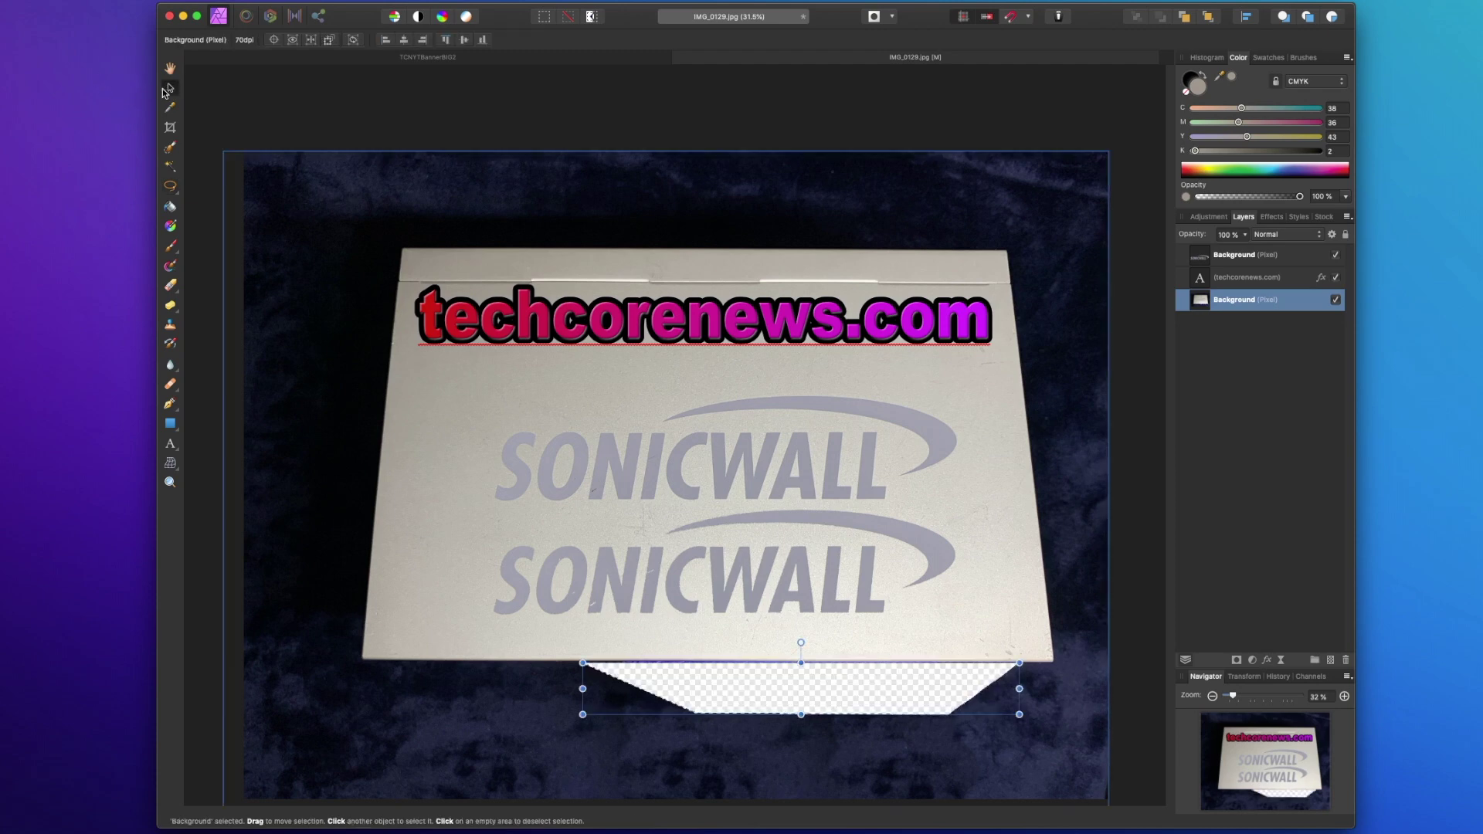
{"action": "key", "text": "super+d"}
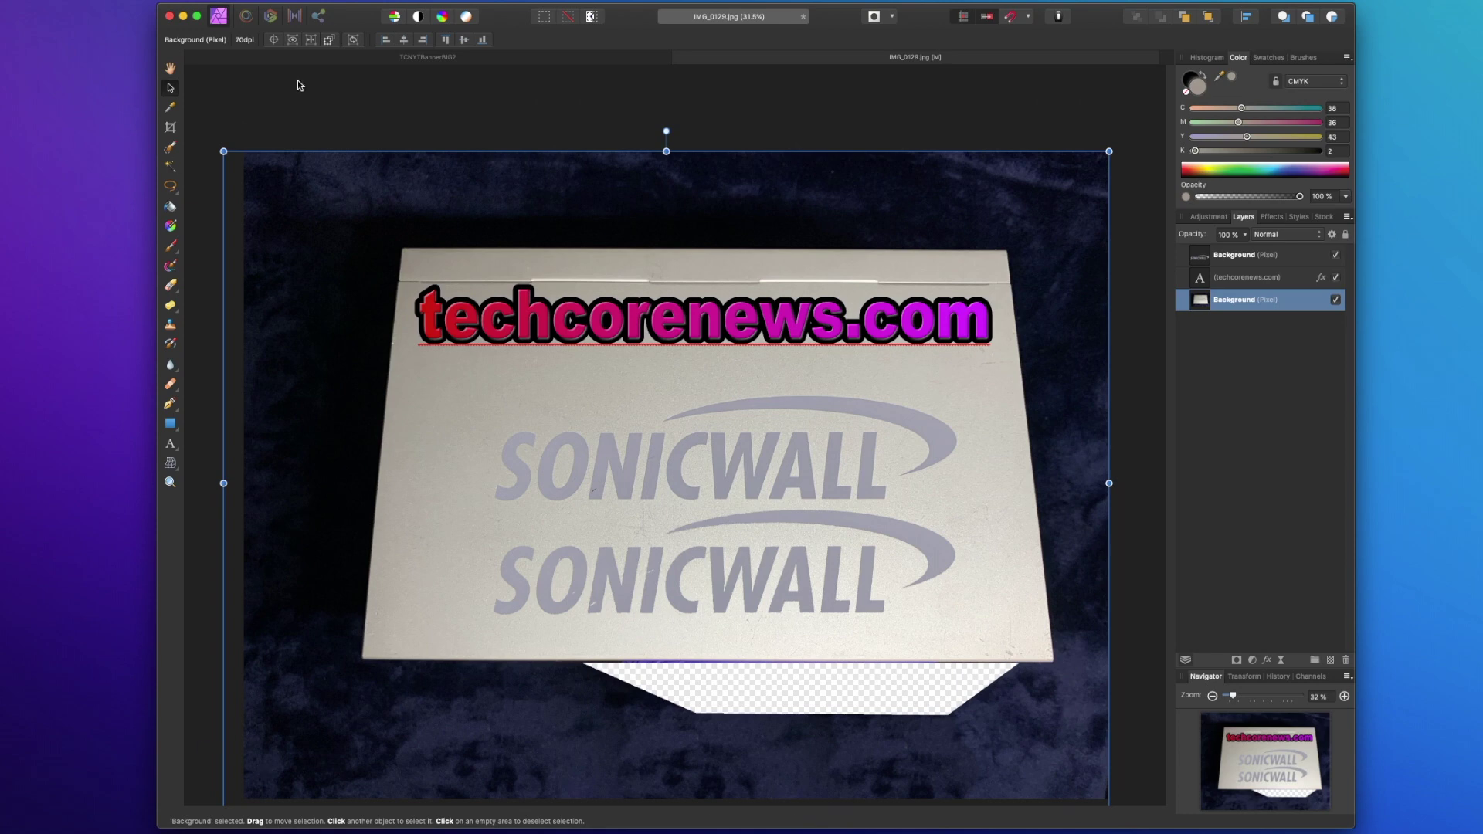
{"action": "left_click", "coordinate": [303, 116]}
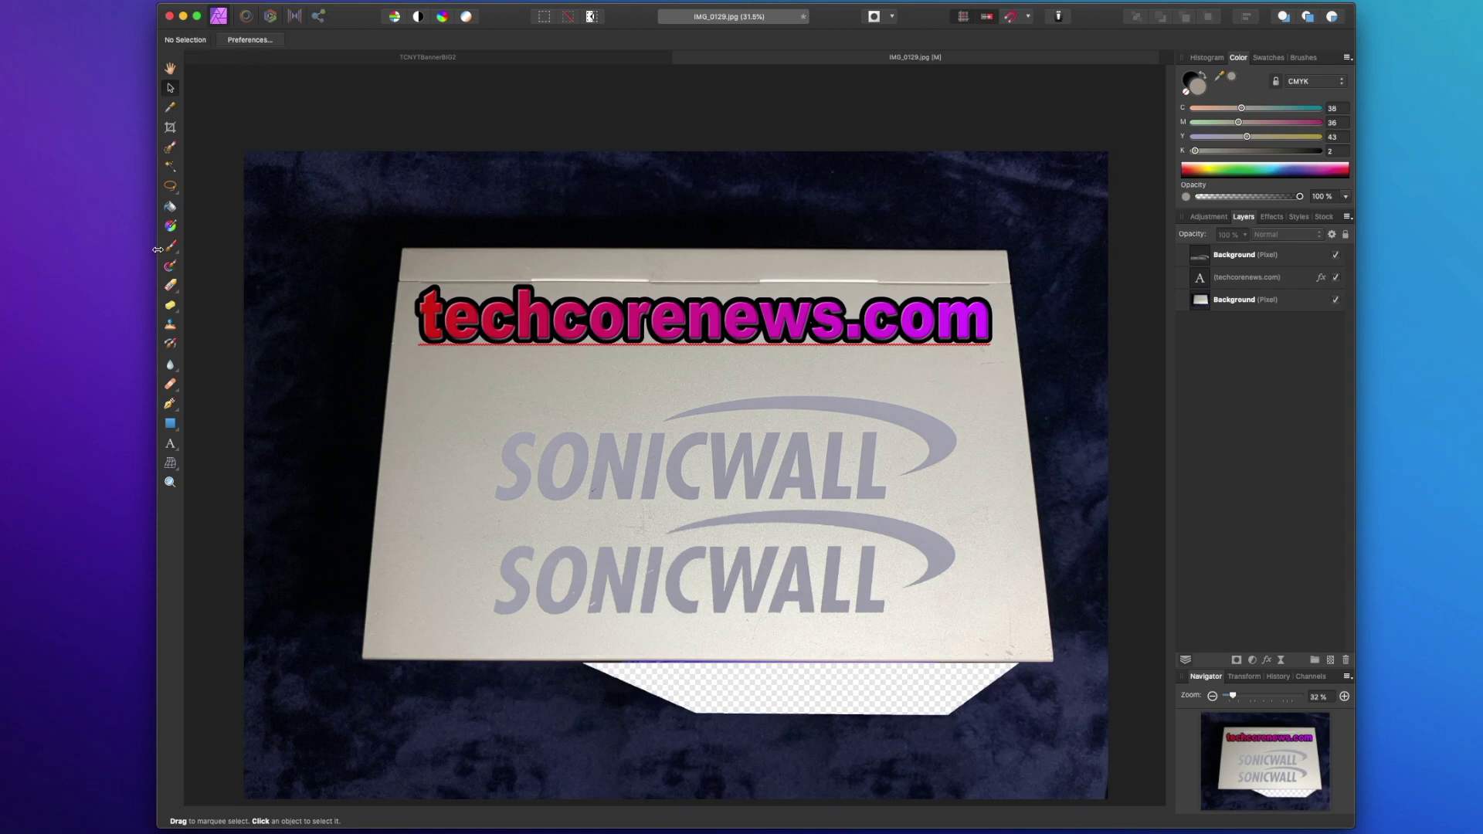
Select the SonicWall box by its four corners, then invert the selection to everything else
{"action": "left_click", "coordinate": [170, 186]}
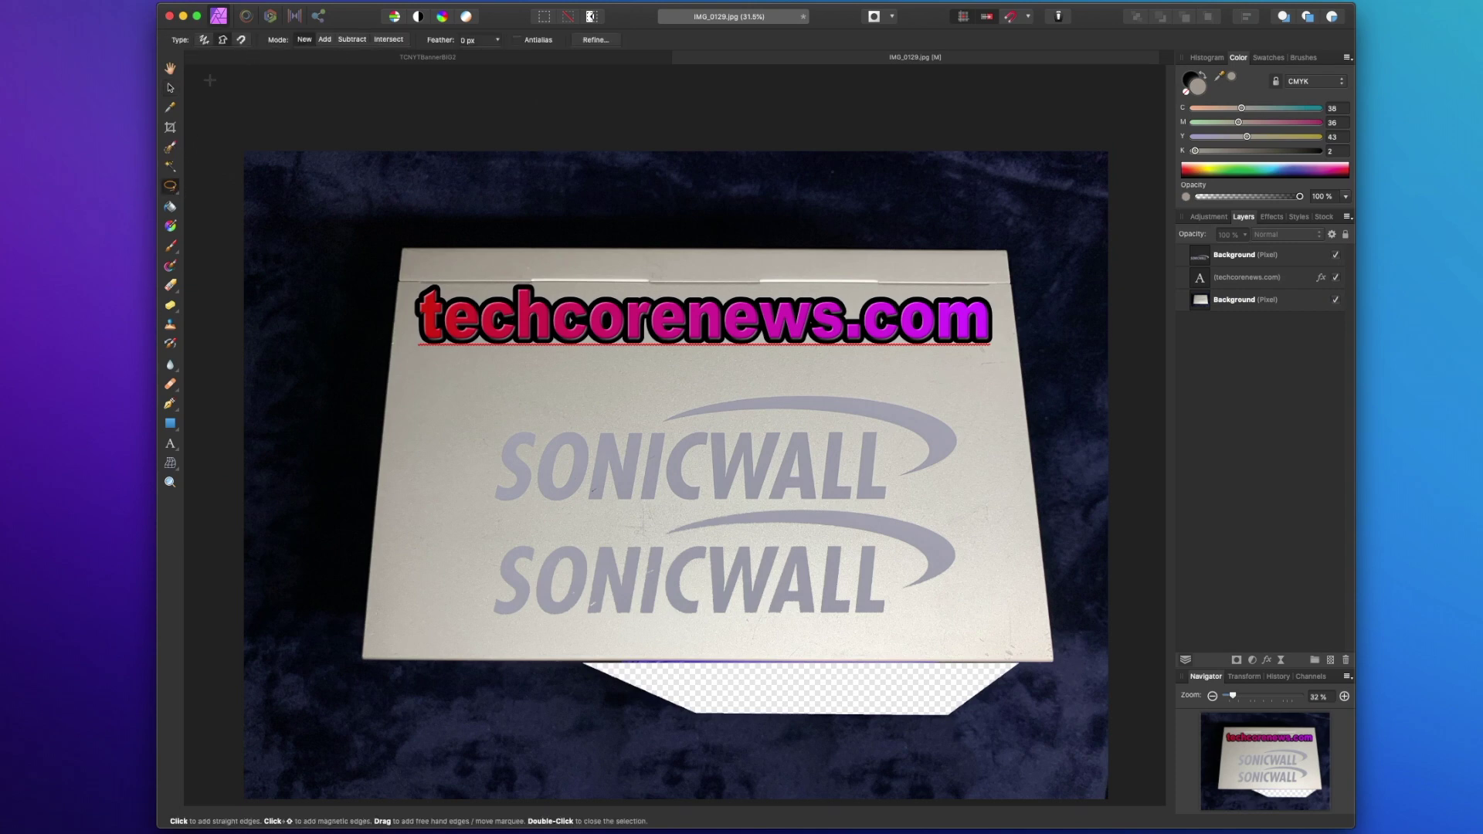
{"action": "left_click", "coordinate": [360, 658]}
{"action": "left_click", "coordinate": [400, 247]}
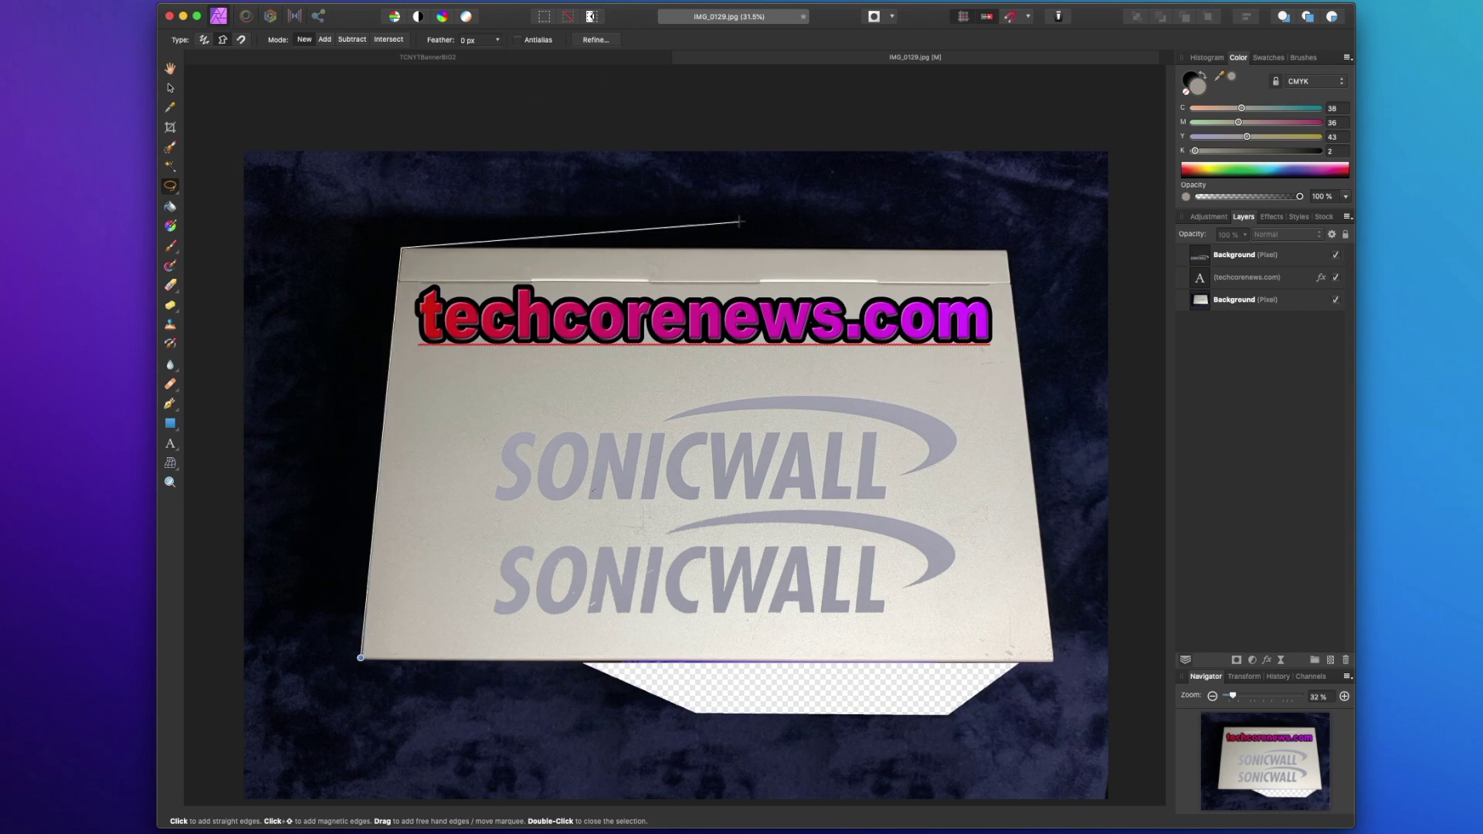
{"action": "left_click", "coordinate": [1007, 247]}
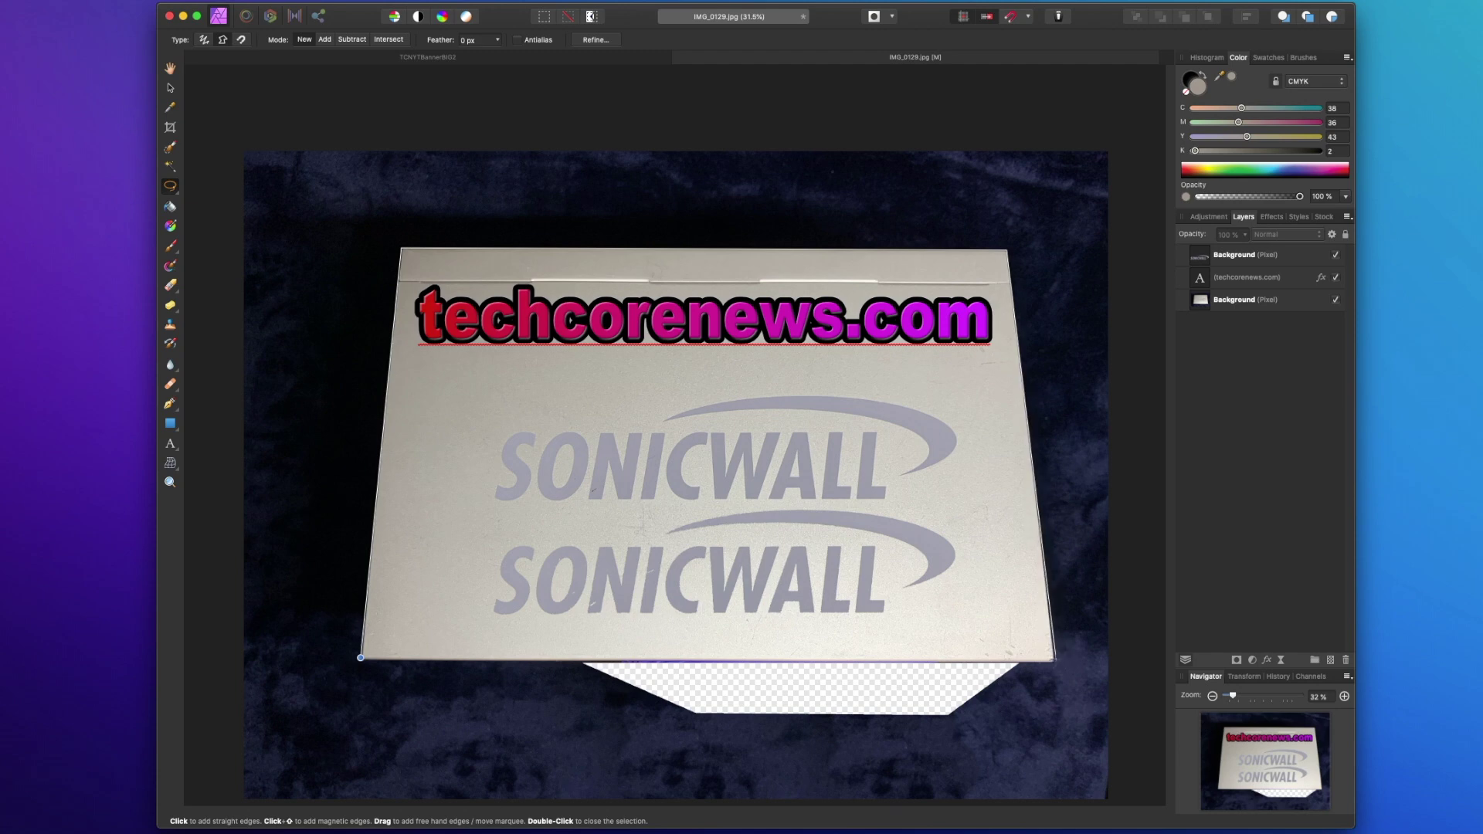
{"action": "left_click", "coordinate": [1054, 660]}
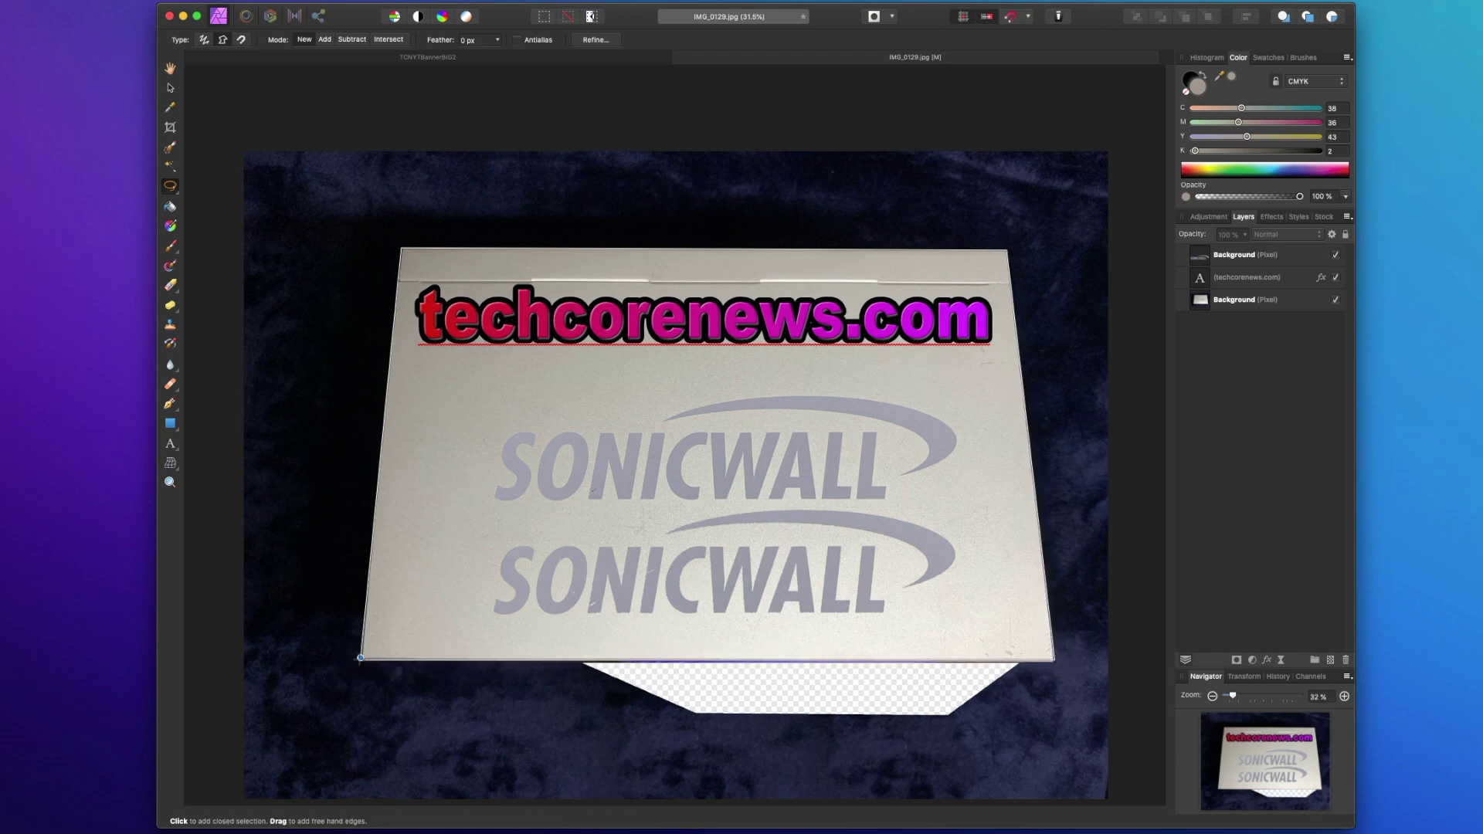
{"action": "left_click", "coordinate": [360, 658]}
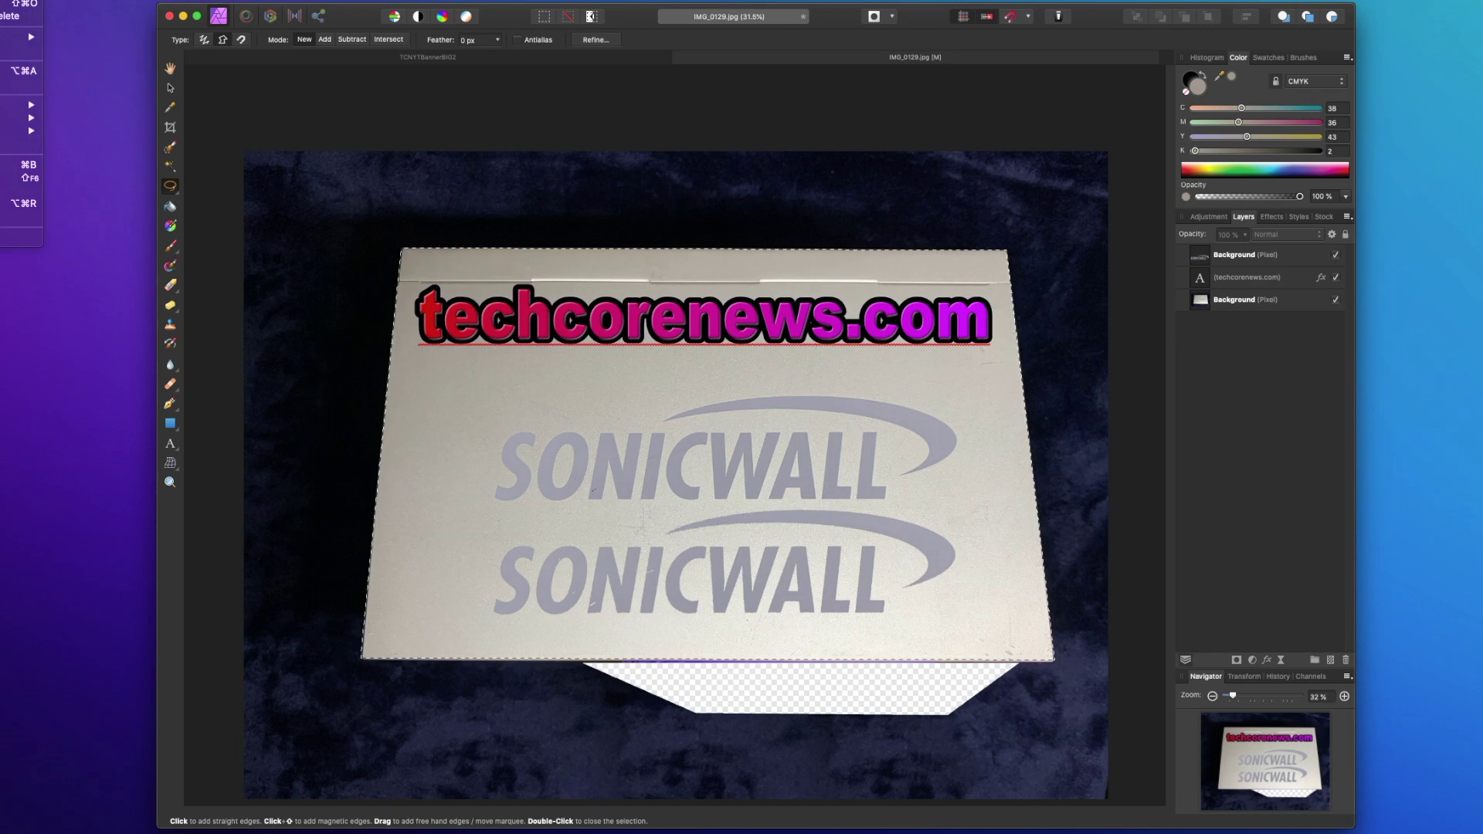
{"action": "key", "text": "super+shift+i"}
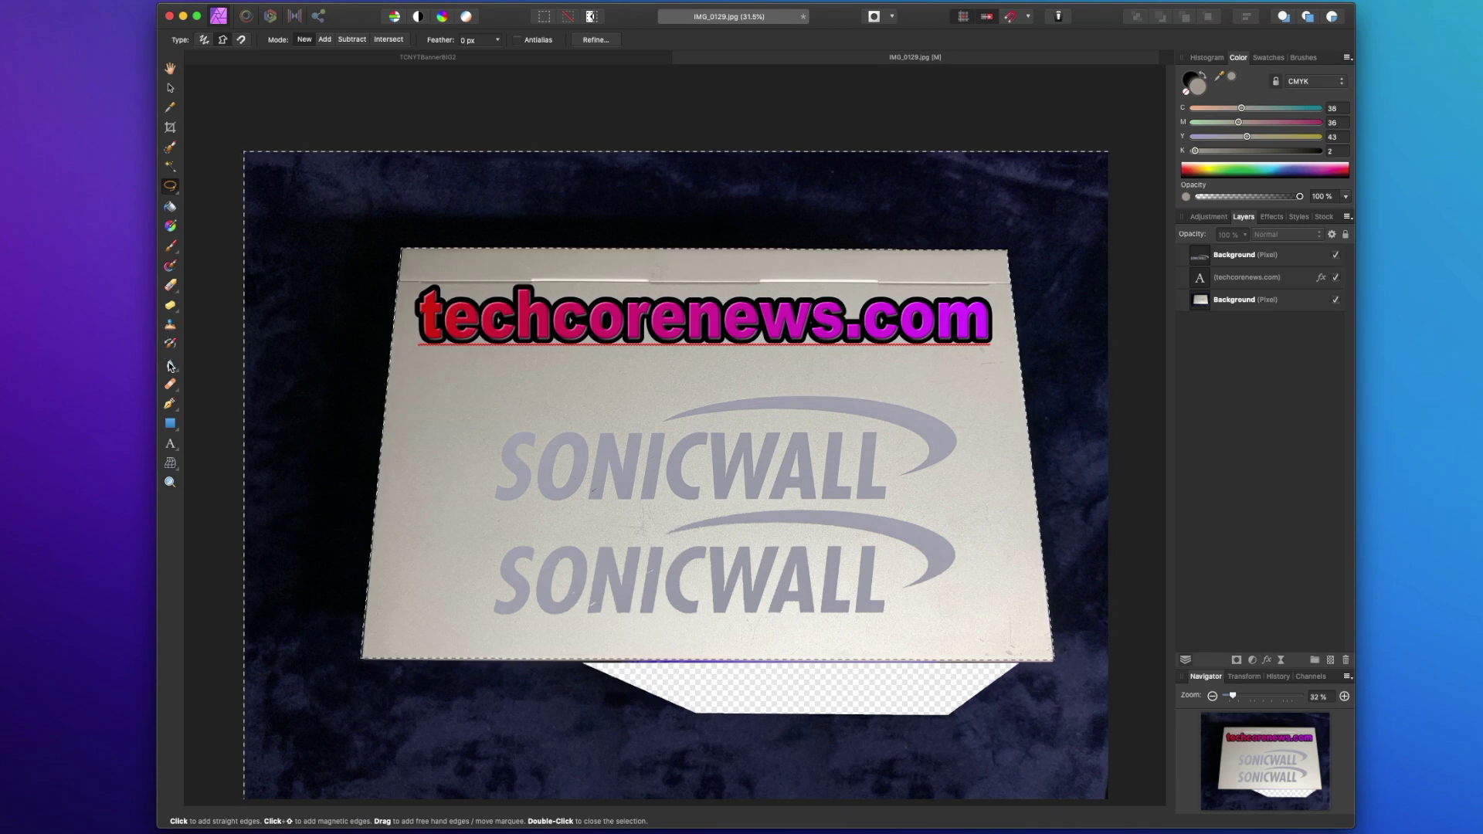
Clone dark fabric onto the Background layer's transparent gap below the box, then deselect
{"action": "left_click", "coordinate": [170, 324]}
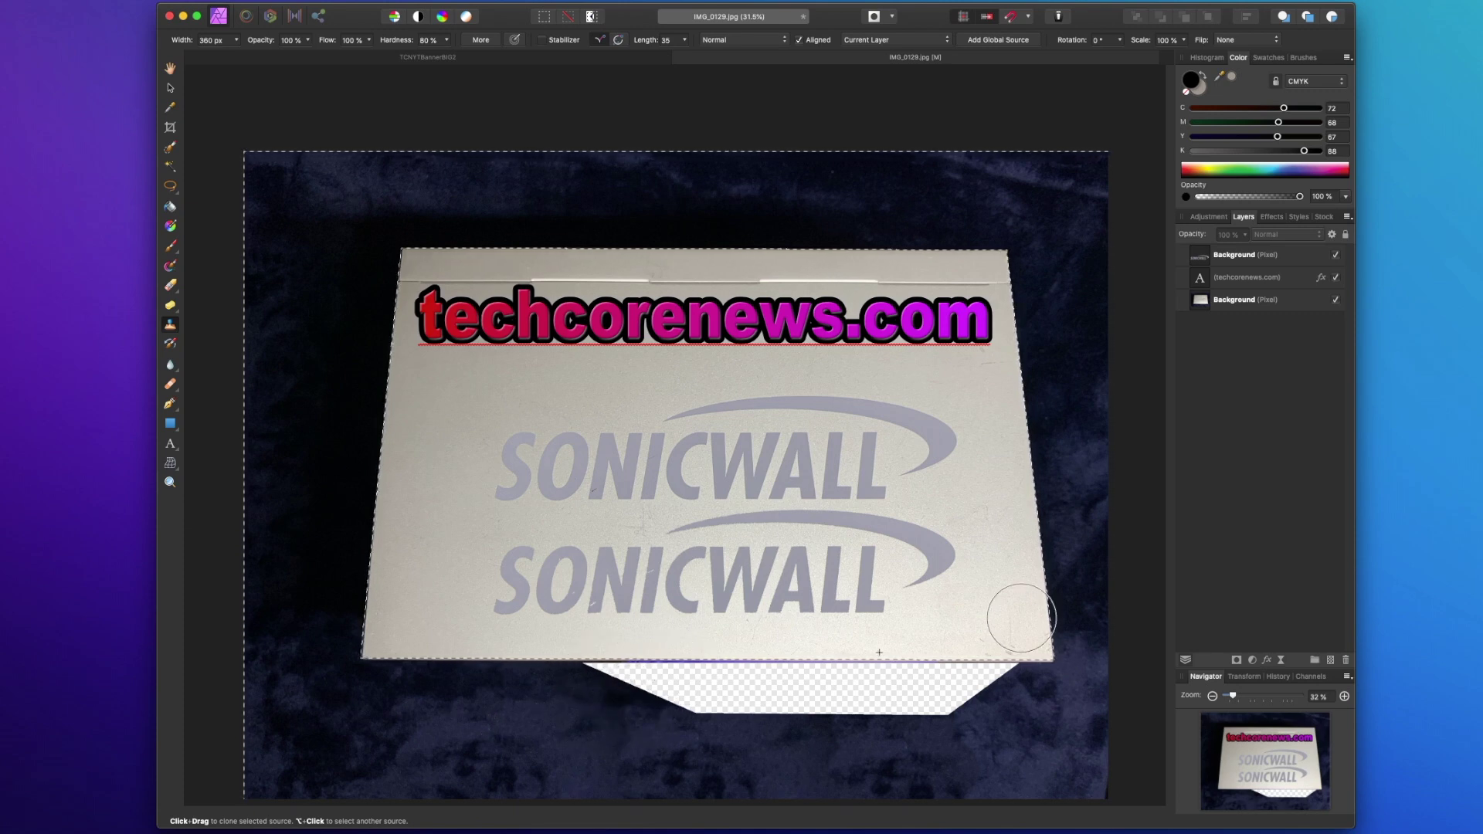
{"action": "left_click", "coordinate": [1249, 304]}
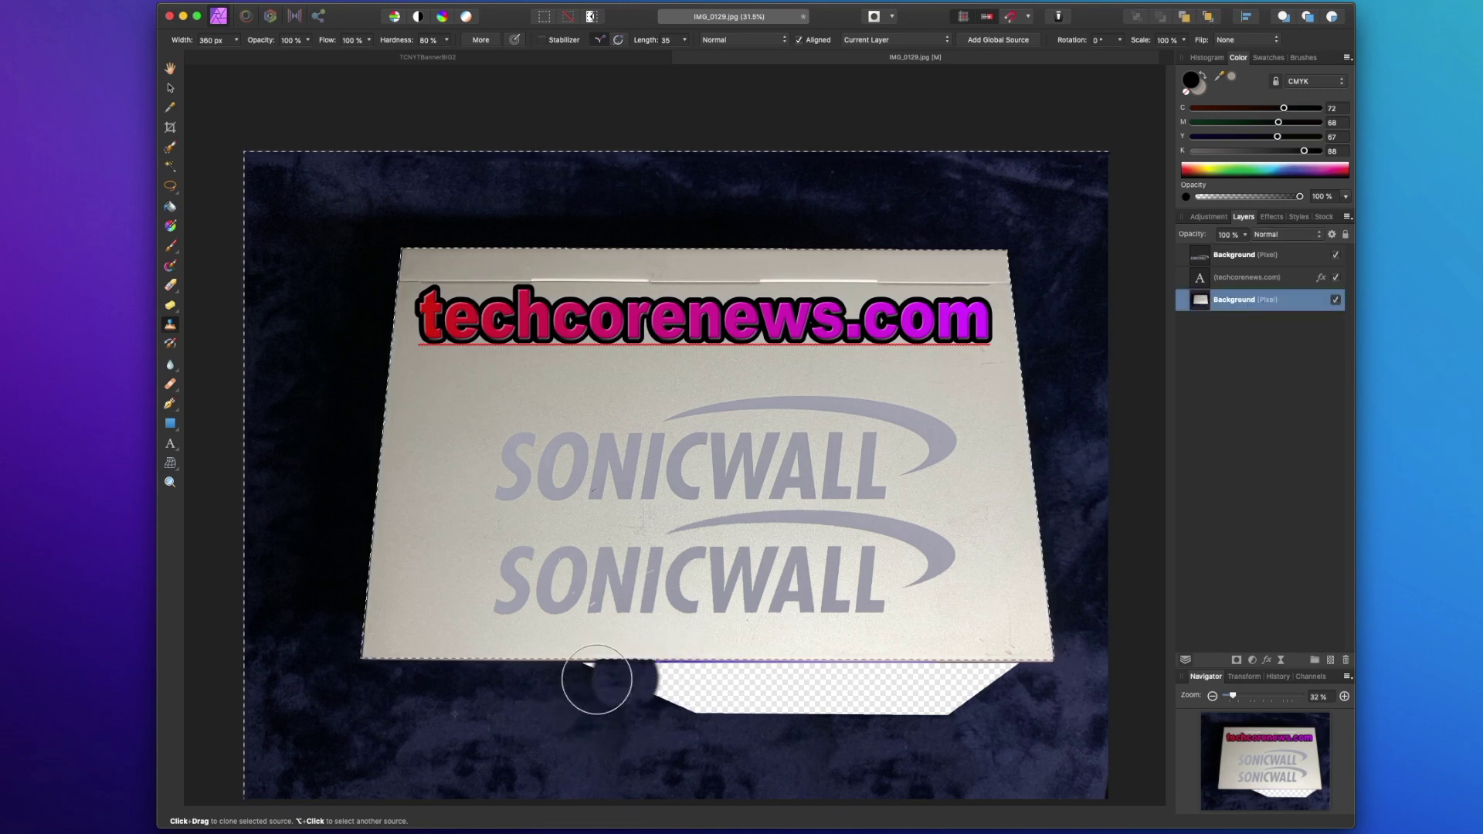
{"action": "left_click", "coordinate": [639, 691]}
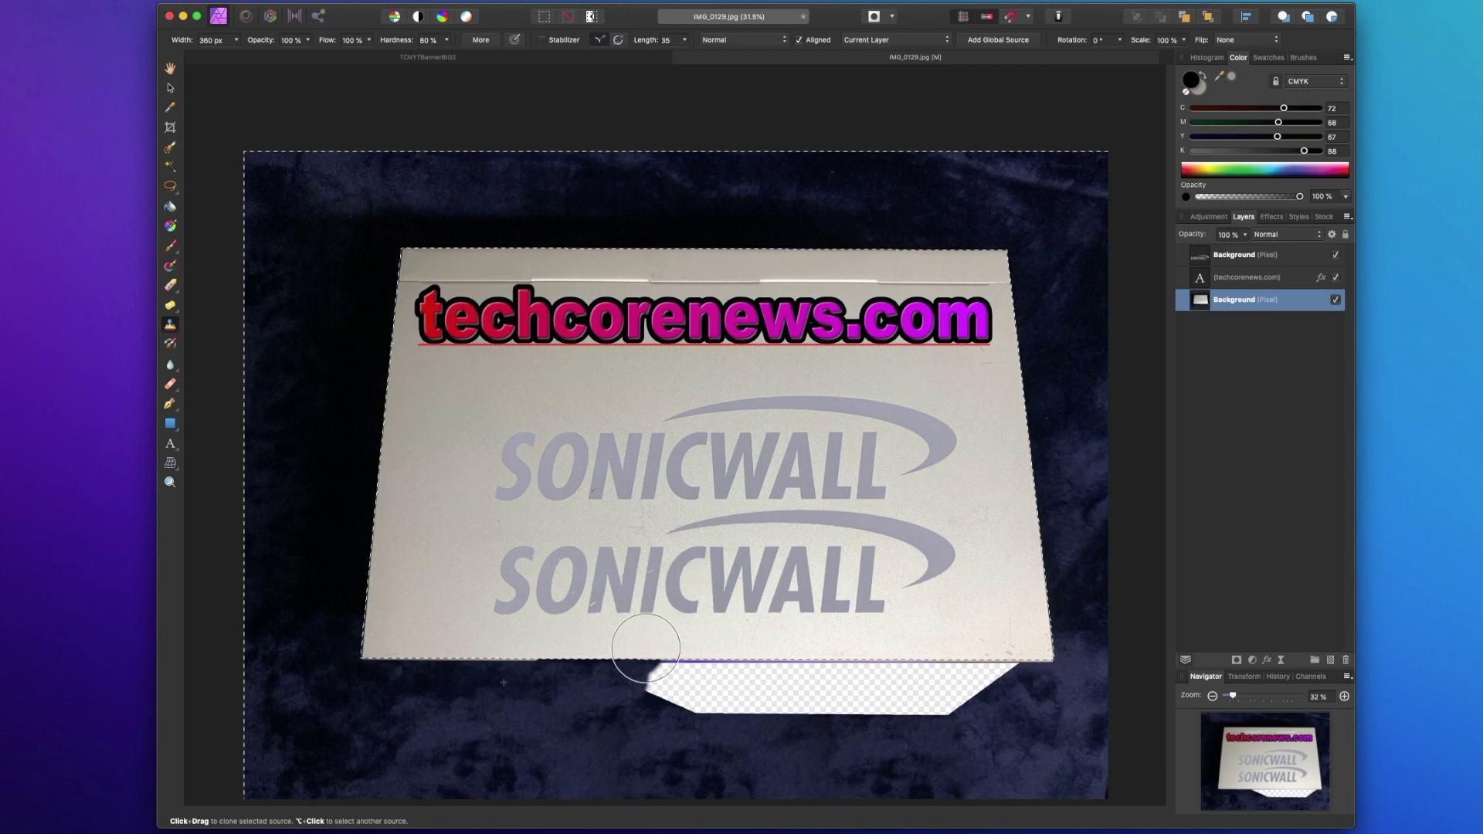
{"action": "mouse_move", "coordinate": [645, 647]}
{"action": "left_mouse_down"}
{"action": "mouse_move", "coordinate": [636, 693]}
{"action": "mouse_move", "coordinate": [589, 686]}
{"action": "mouse_move", "coordinate": [929, 686]}
{"action": "mouse_move", "coordinate": [917, 712]}
{"action": "mouse_move", "coordinate": [1000, 688]}
{"action": "mouse_move", "coordinate": [998, 673]}
{"action": "mouse_move", "coordinate": [587, 683]}
{"action": "mouse_move", "coordinate": [488, 740]}
{"action": "mouse_move", "coordinate": [569, 777]}
{"action": "left_mouse_up"}
{"action": "key", "text": "super+d"}
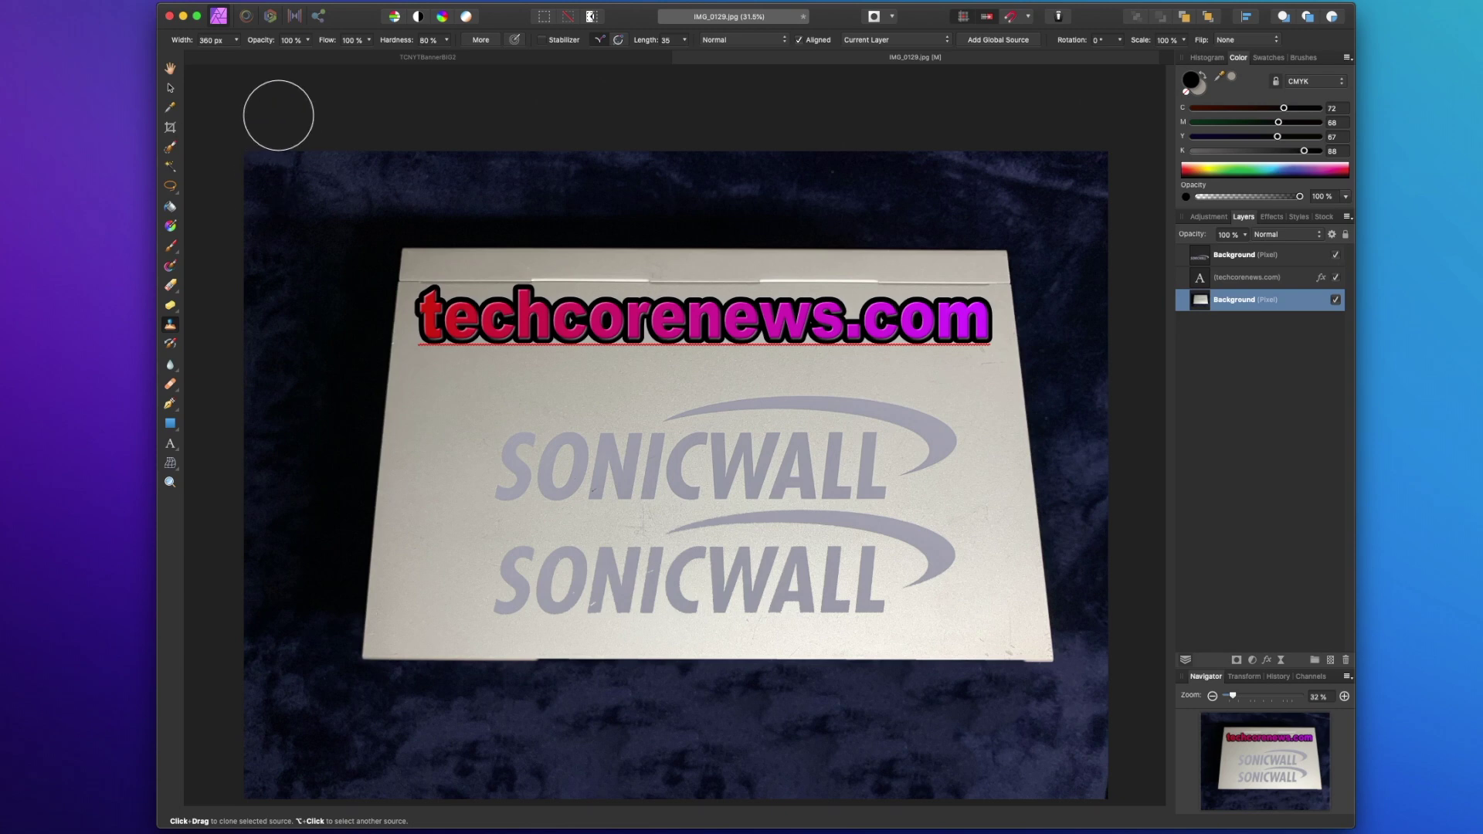